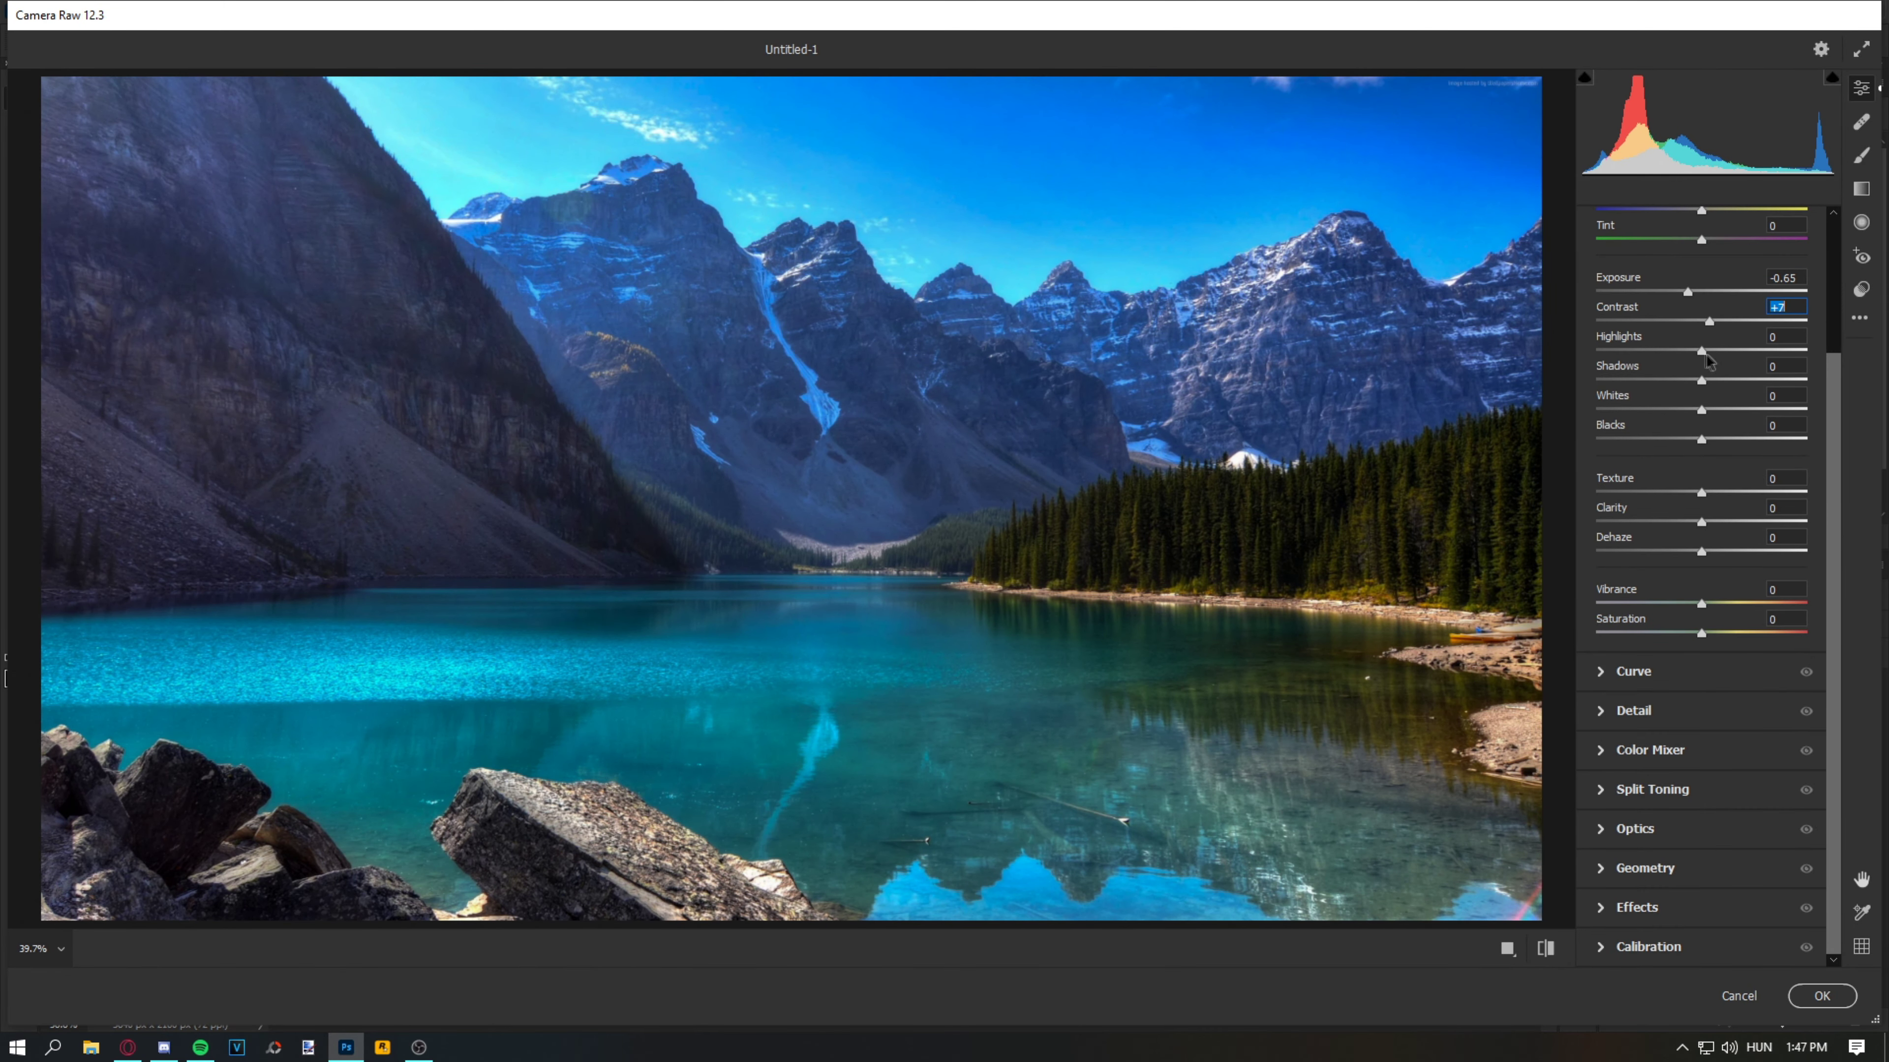
# Step: Lower the lake photo's exposure slightly and set HSL hues Greens -72, Blues +7, Purples +45
pyautogui.moveTo(1704, 353); pyautogui.dragTo(1674, 352)
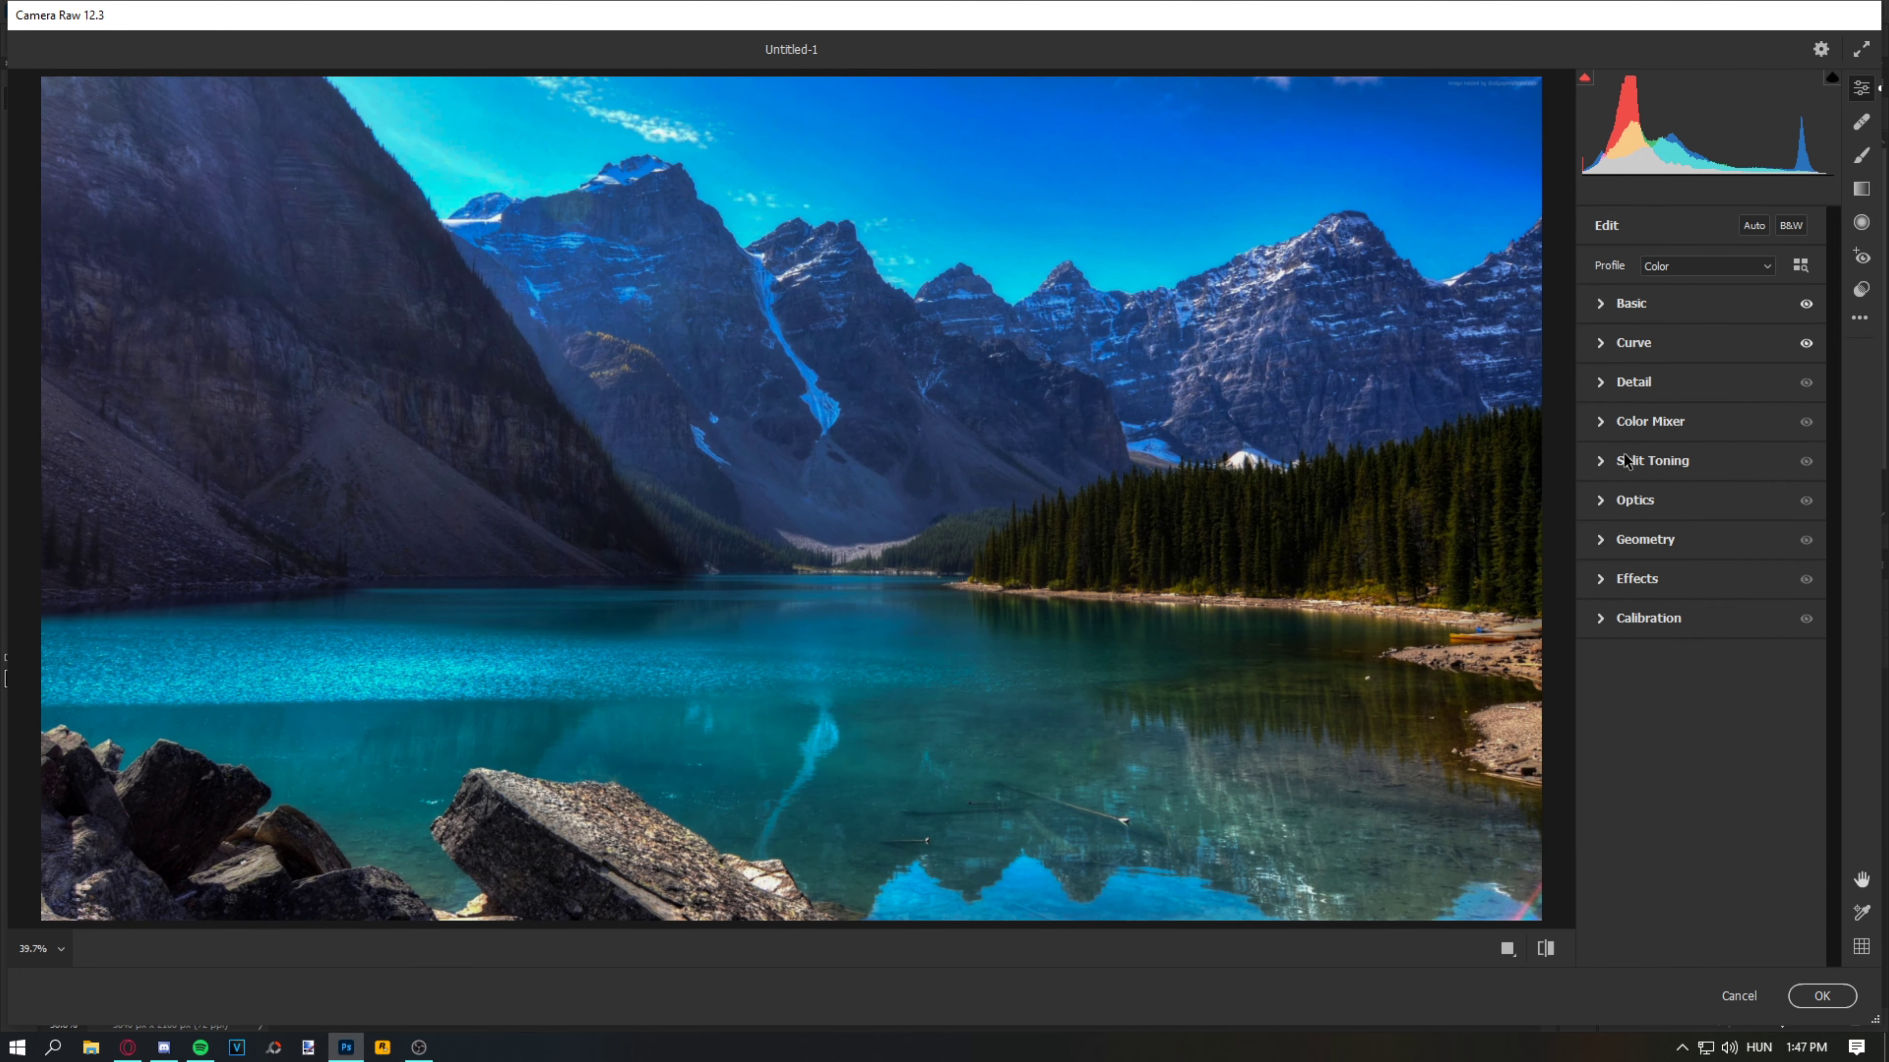
pyautogui.click(1636, 421)
pyautogui.moveTo(1701, 678); pyautogui.dragTo(1703, 678)
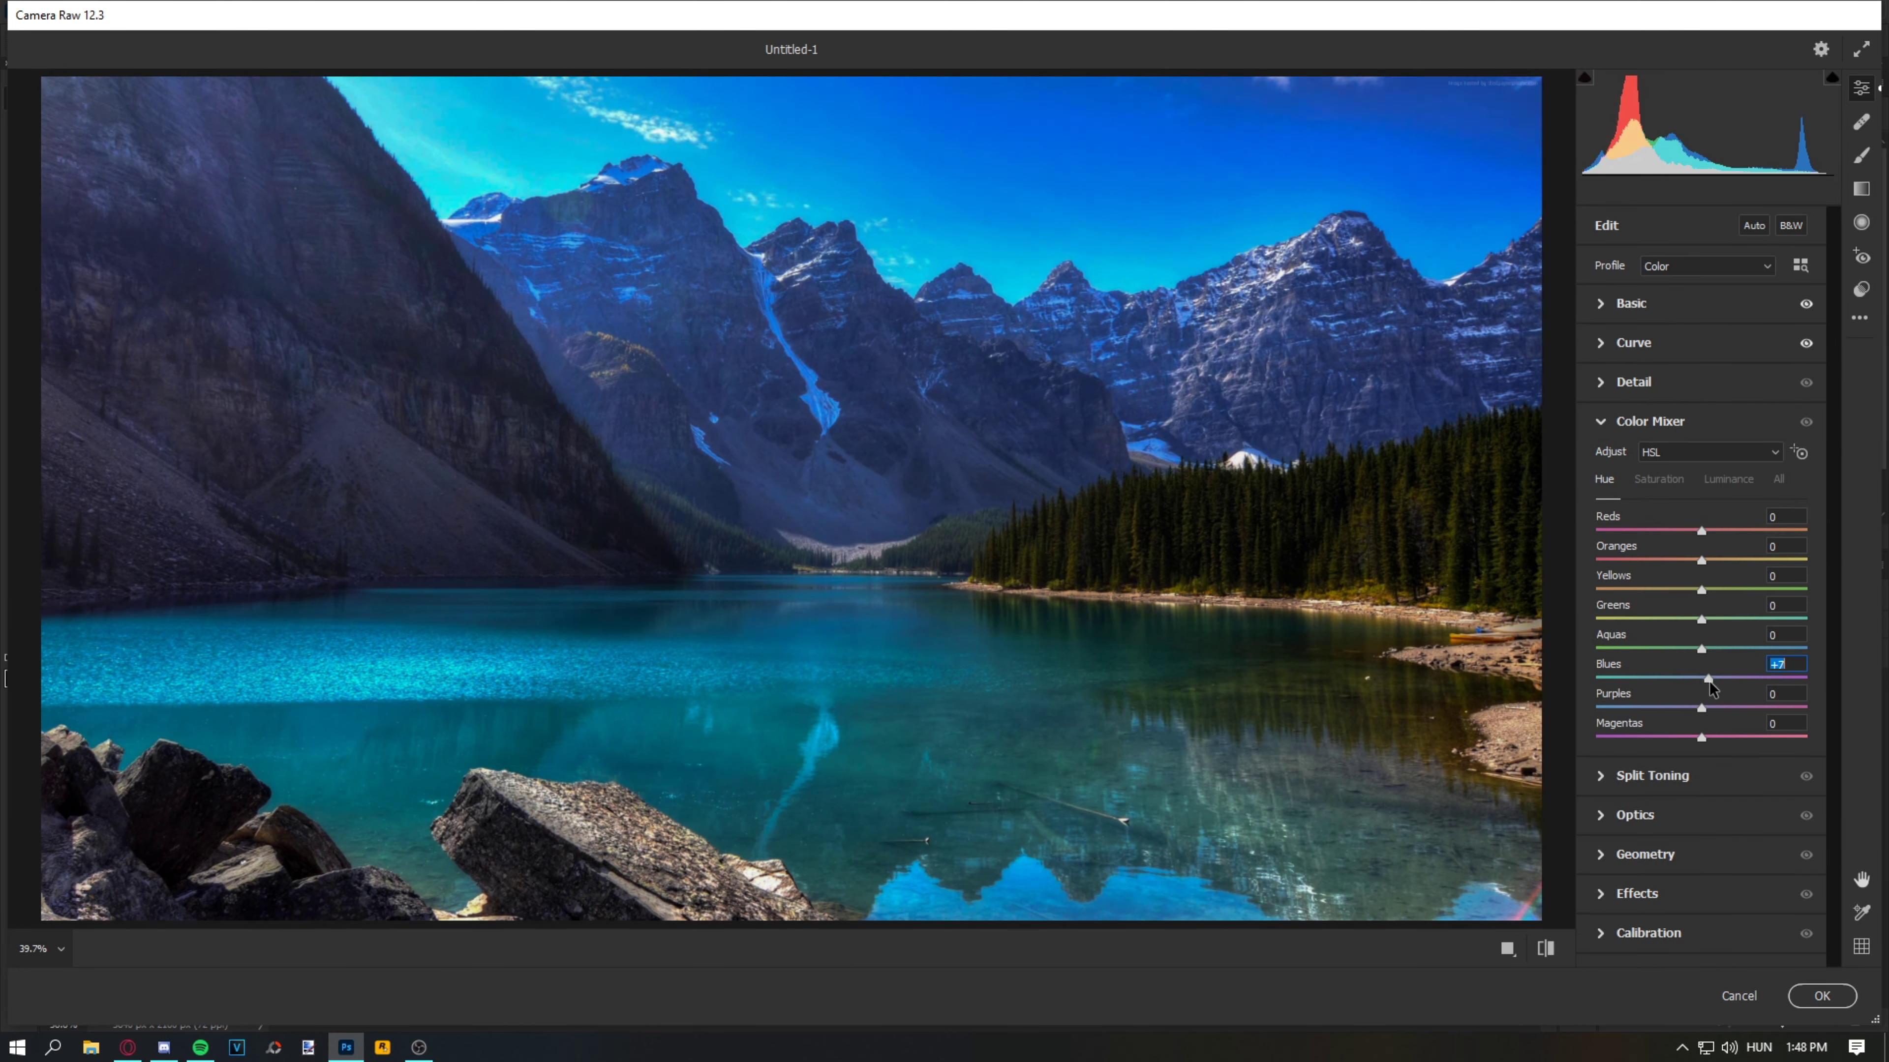
pyautogui.moveTo(1701, 707); pyautogui.dragTo(1749, 709)
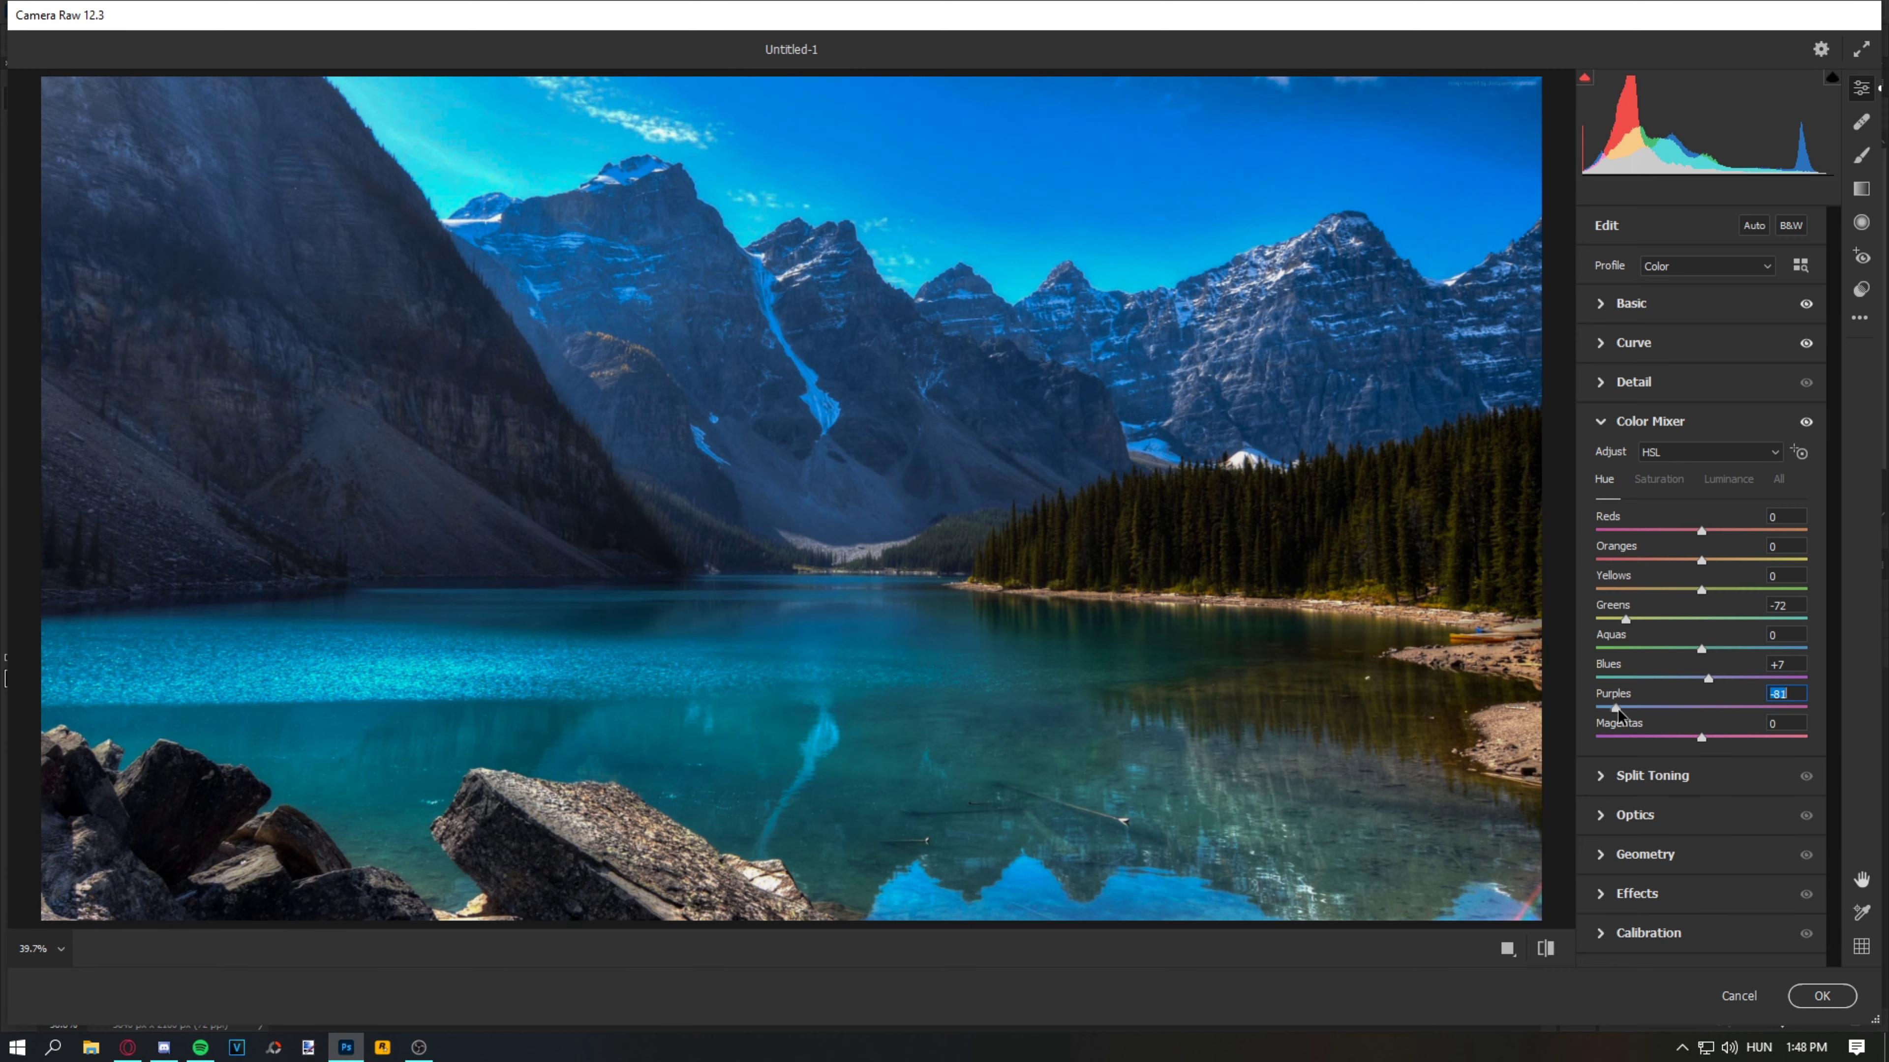
pyautogui.press('p')
pyautogui.press('p')
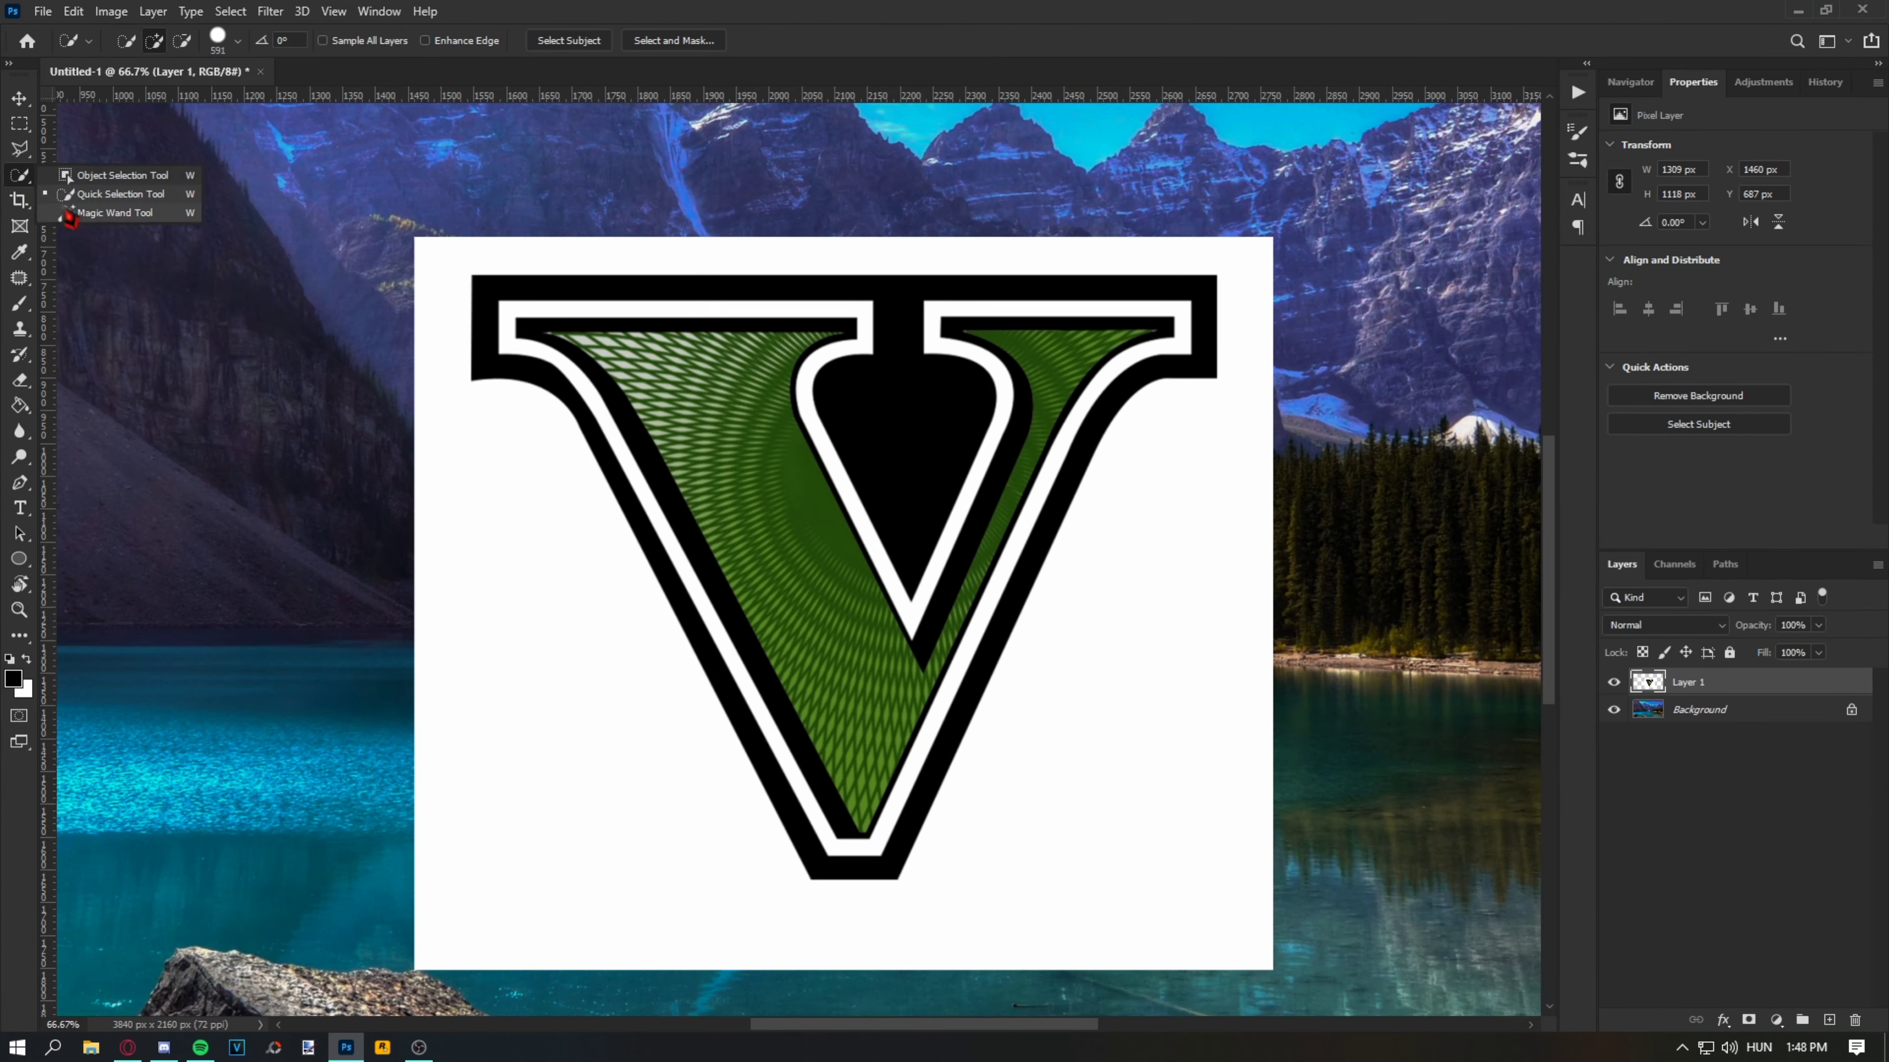
# Step: Delete the white background around the V, select the letter, and offset its copy left
pyautogui.press('Delete')
pyautogui.hotkey('ctrl', 'd')
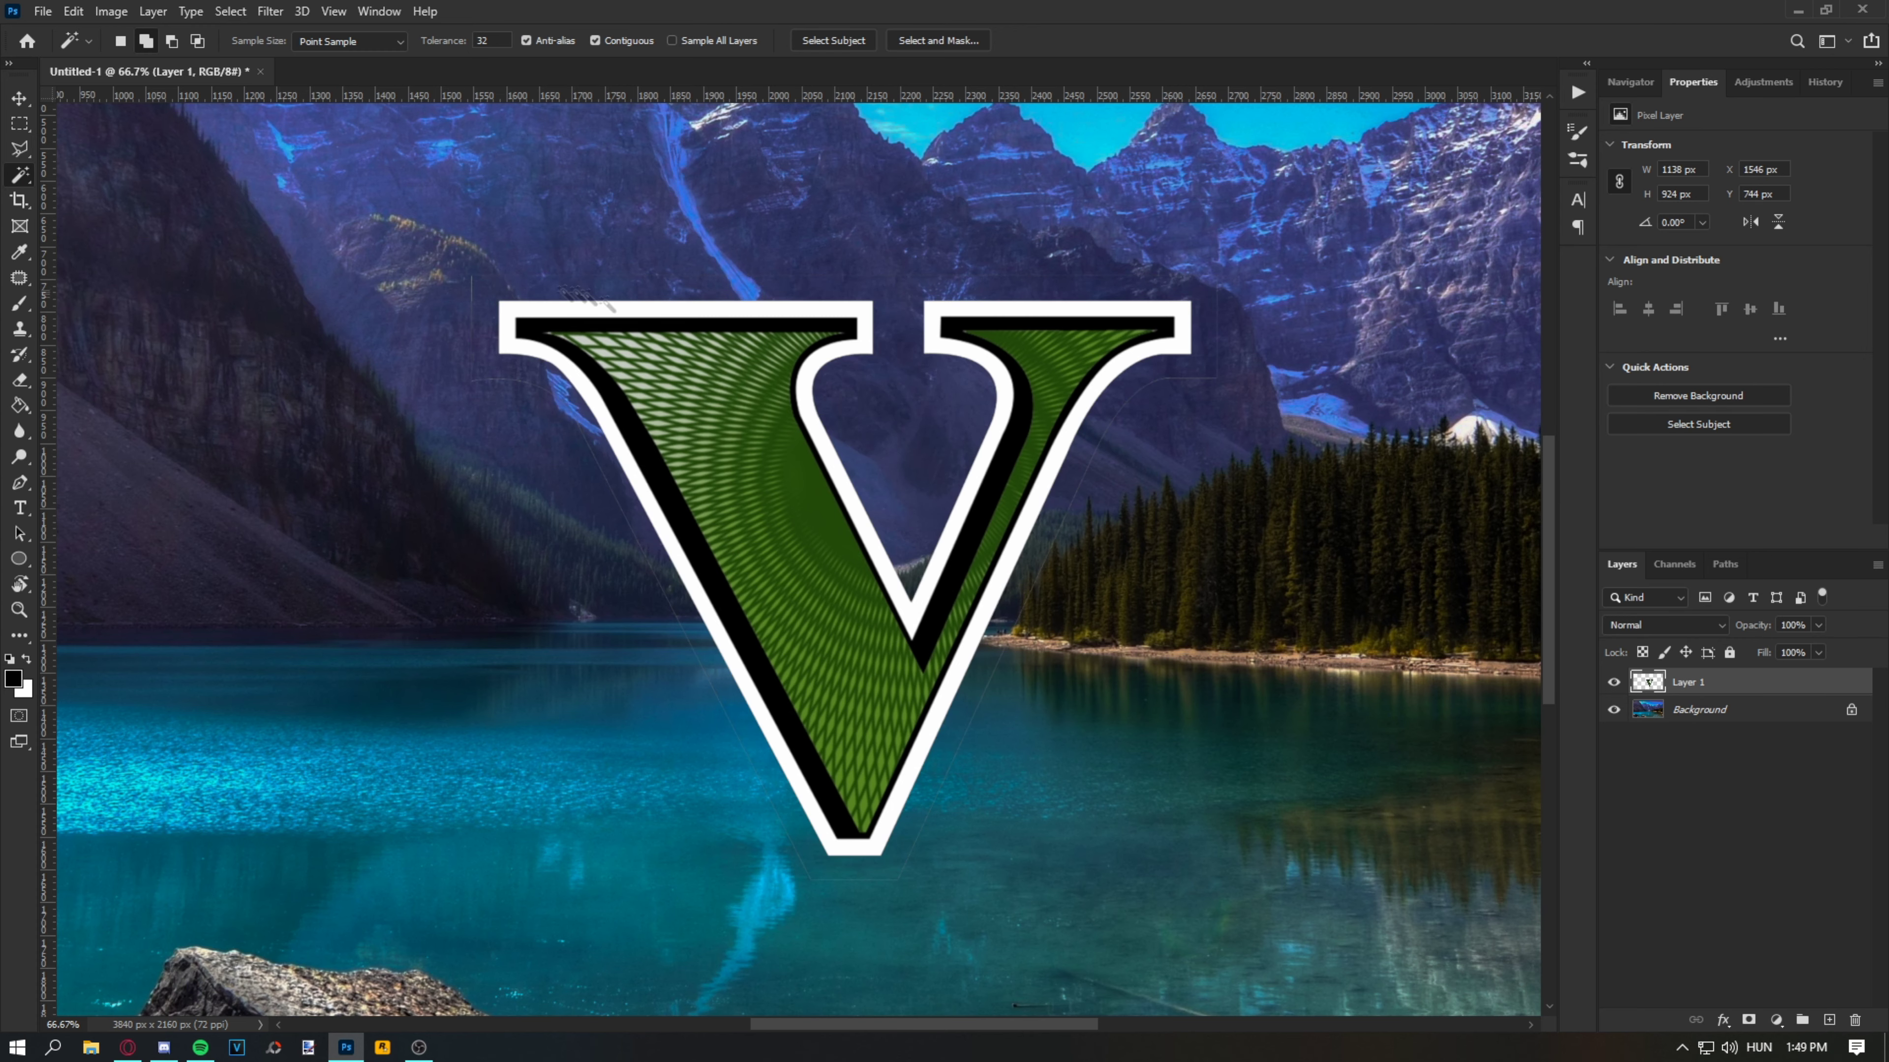
pyautogui.press('l')
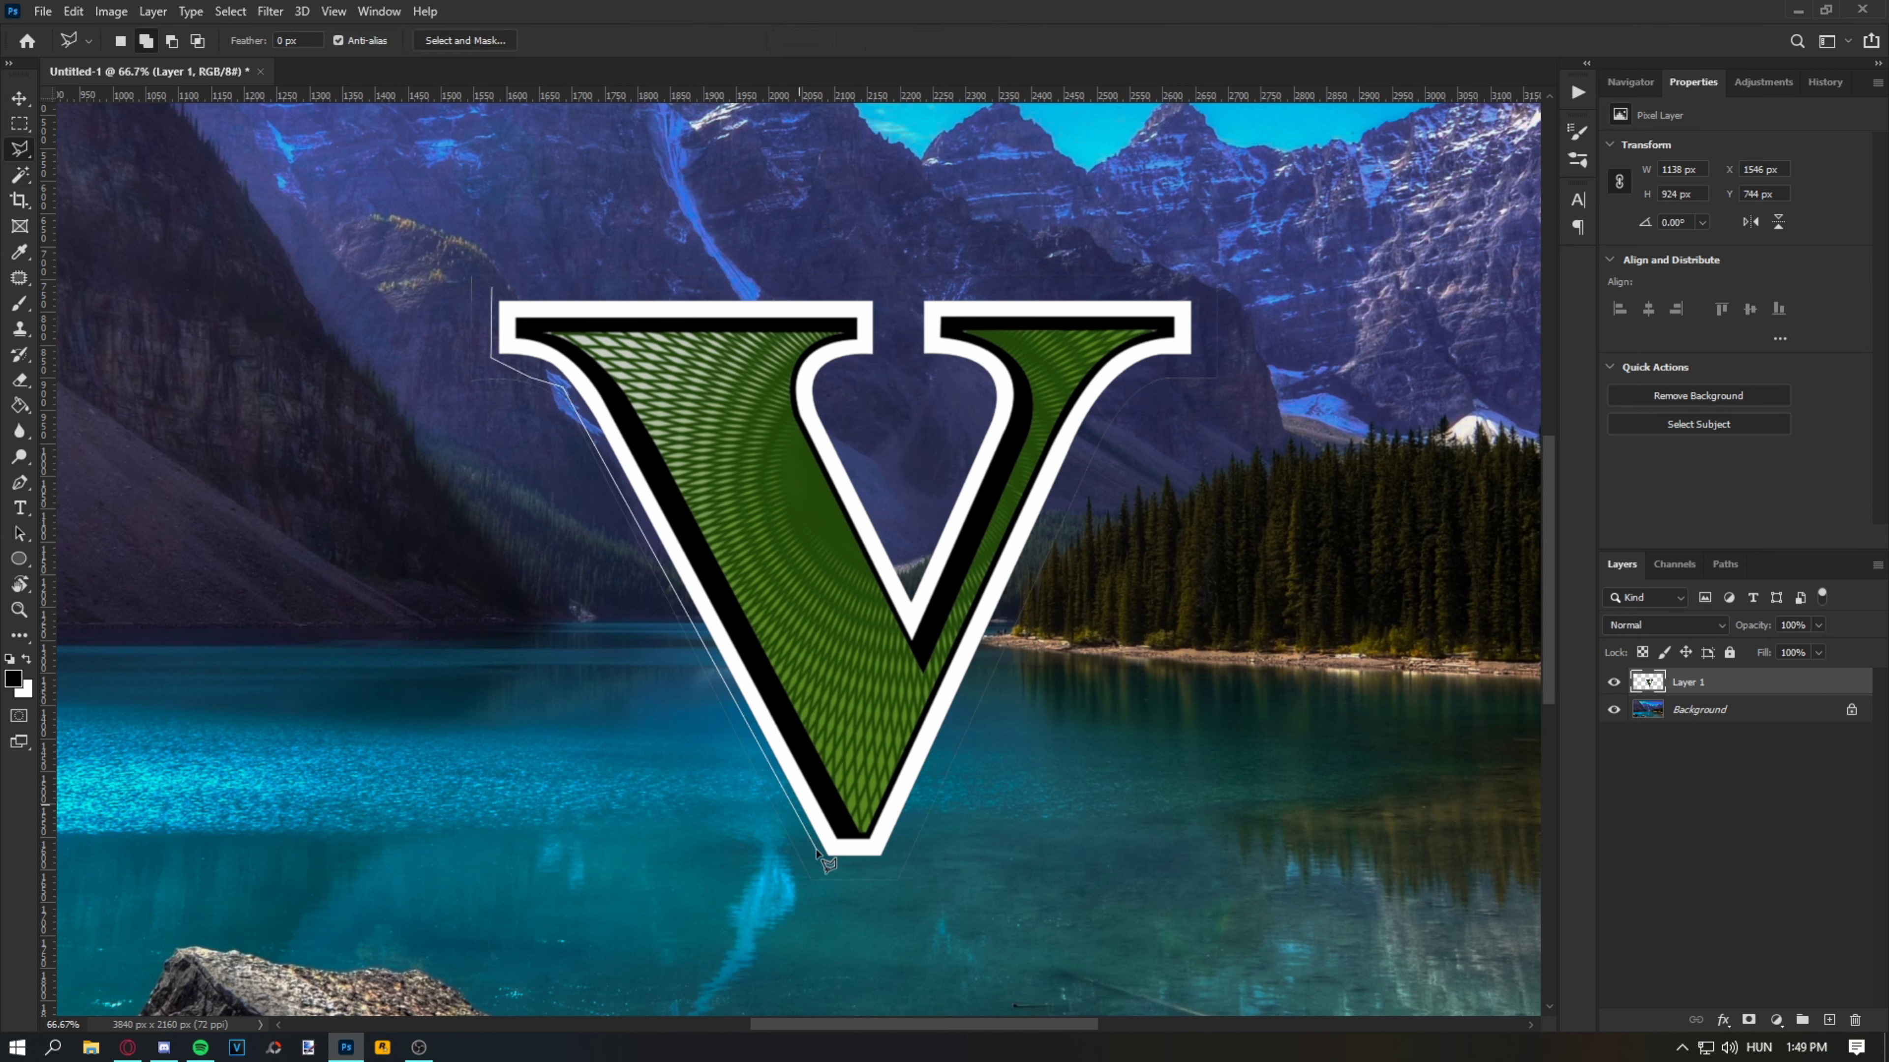
pyautogui.click(507, 300)
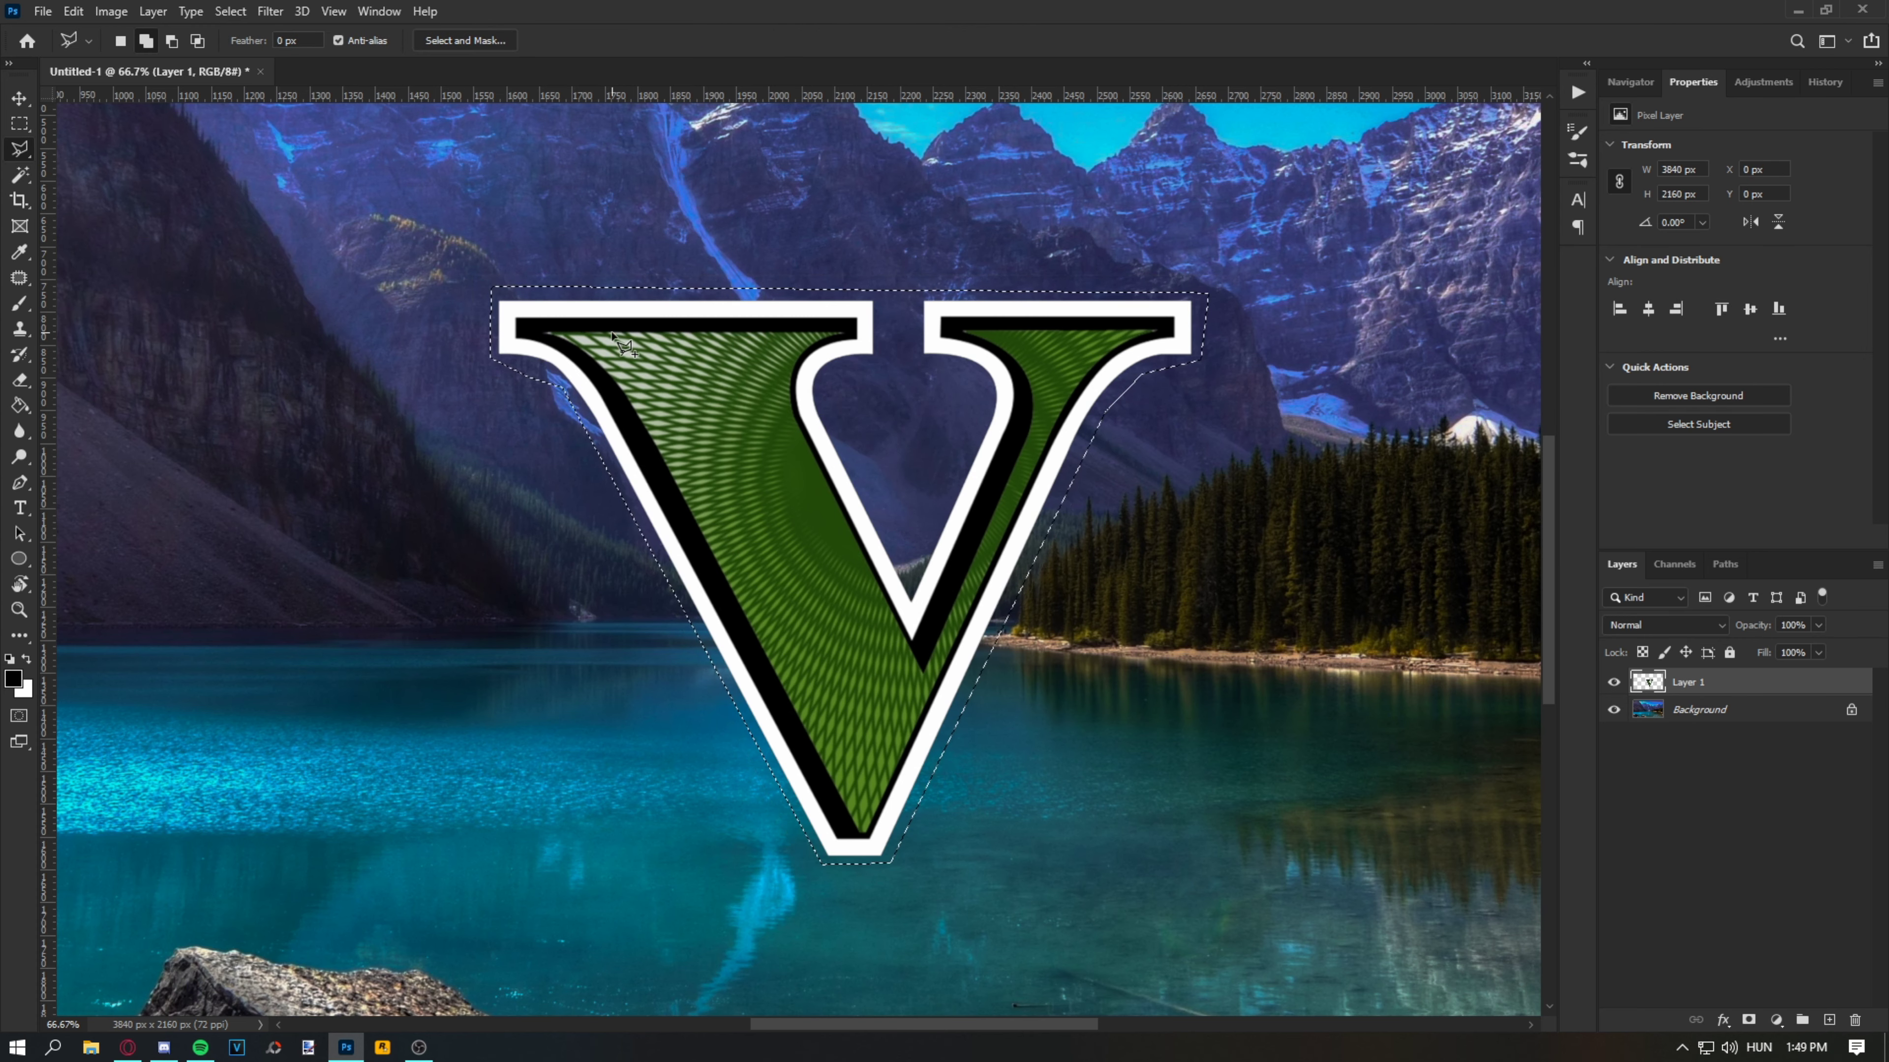
pyautogui.click(1856, 721)
pyautogui.moveTo(978, 553); pyautogui.dragTo(962, 553)
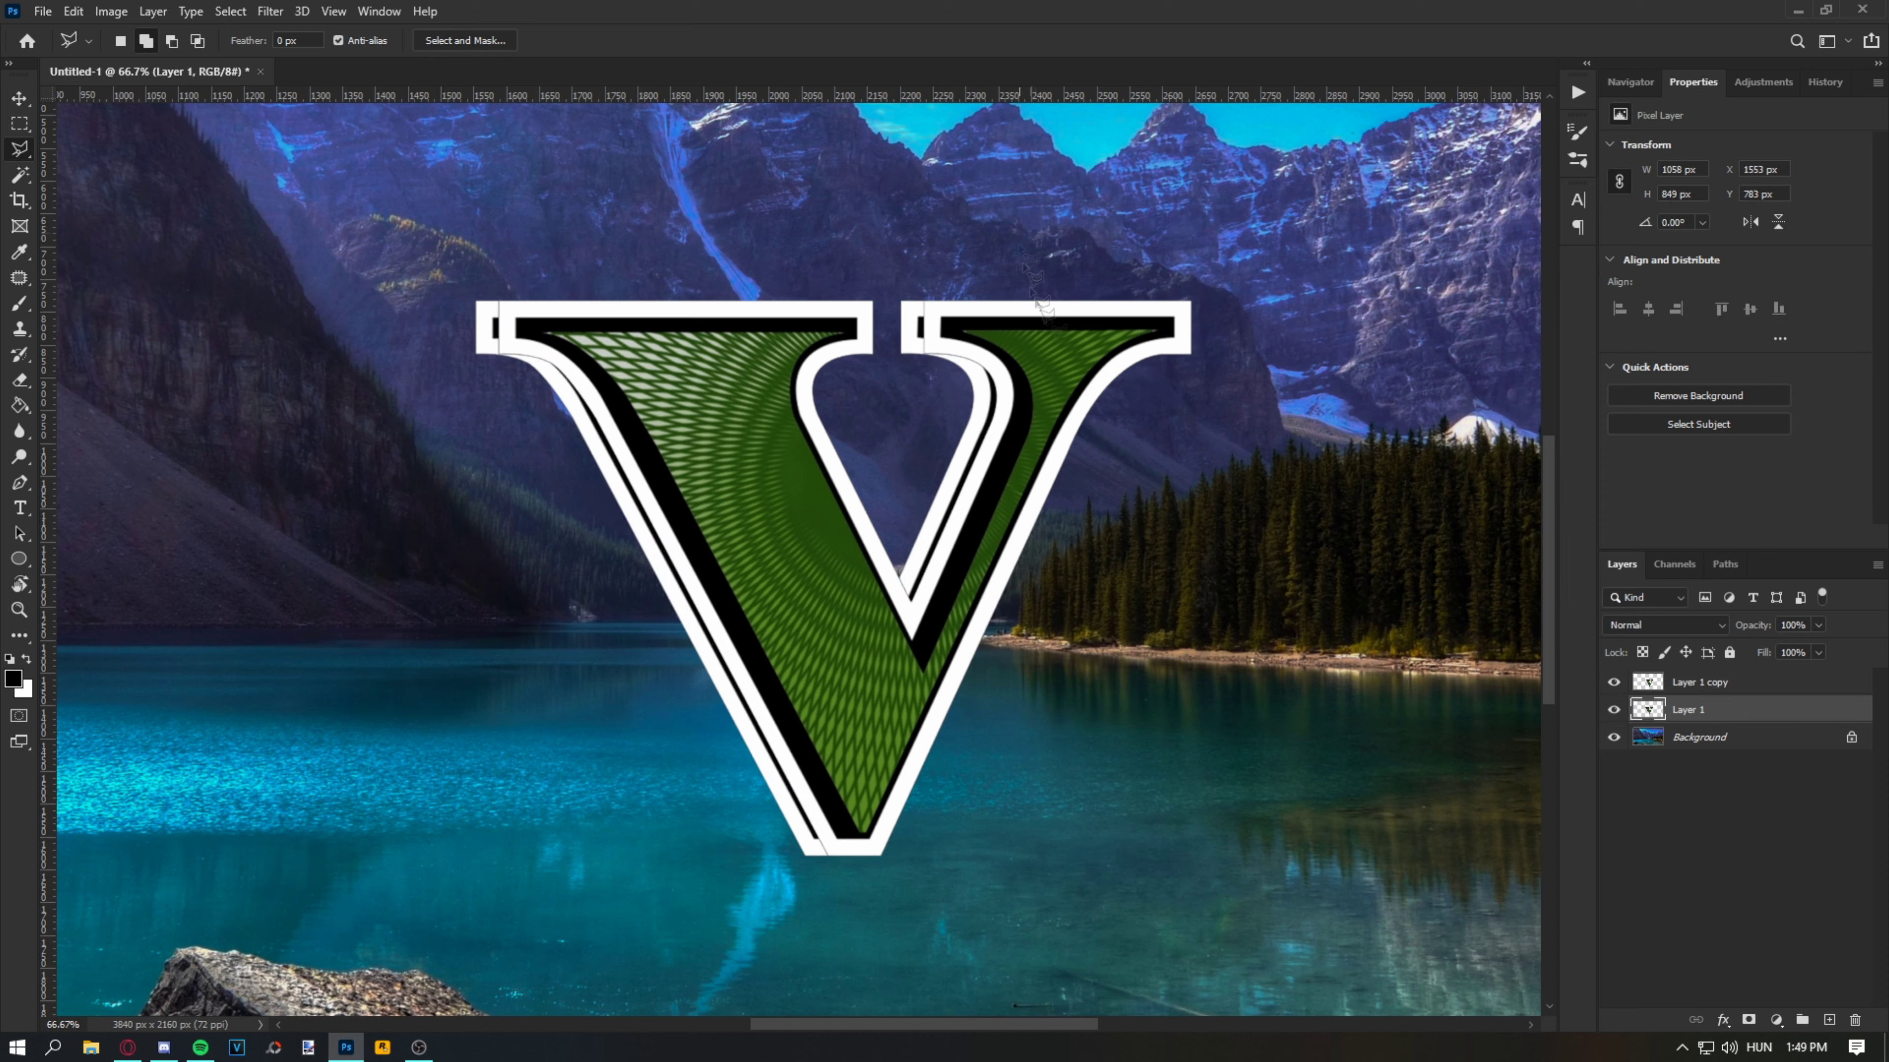
# Step: Paint black over the V to thicken its offset outline
pyautogui.click(20, 303)
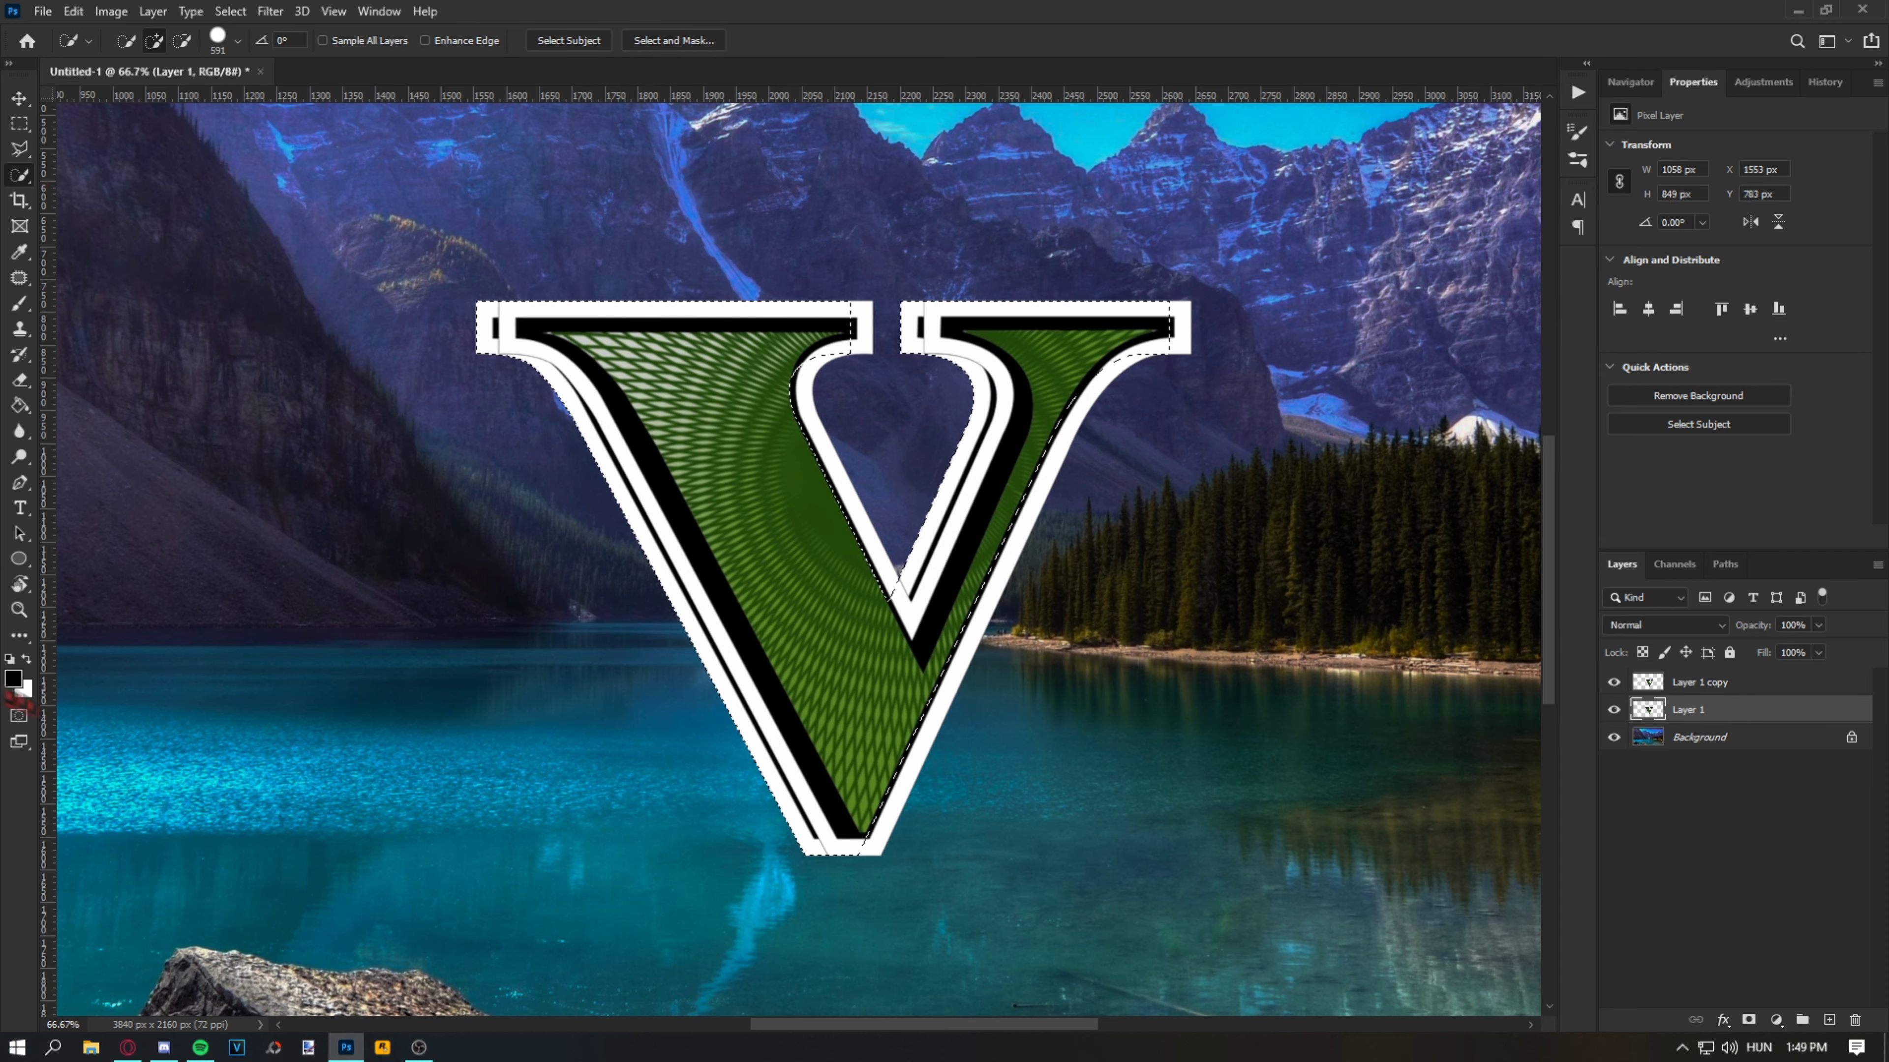
pyautogui.moveTo(505, 327)
pyautogui.mouseDown()
pyautogui.moveTo(843, 886)
pyautogui.moveTo(969, 292)
pyautogui.mouseUp()
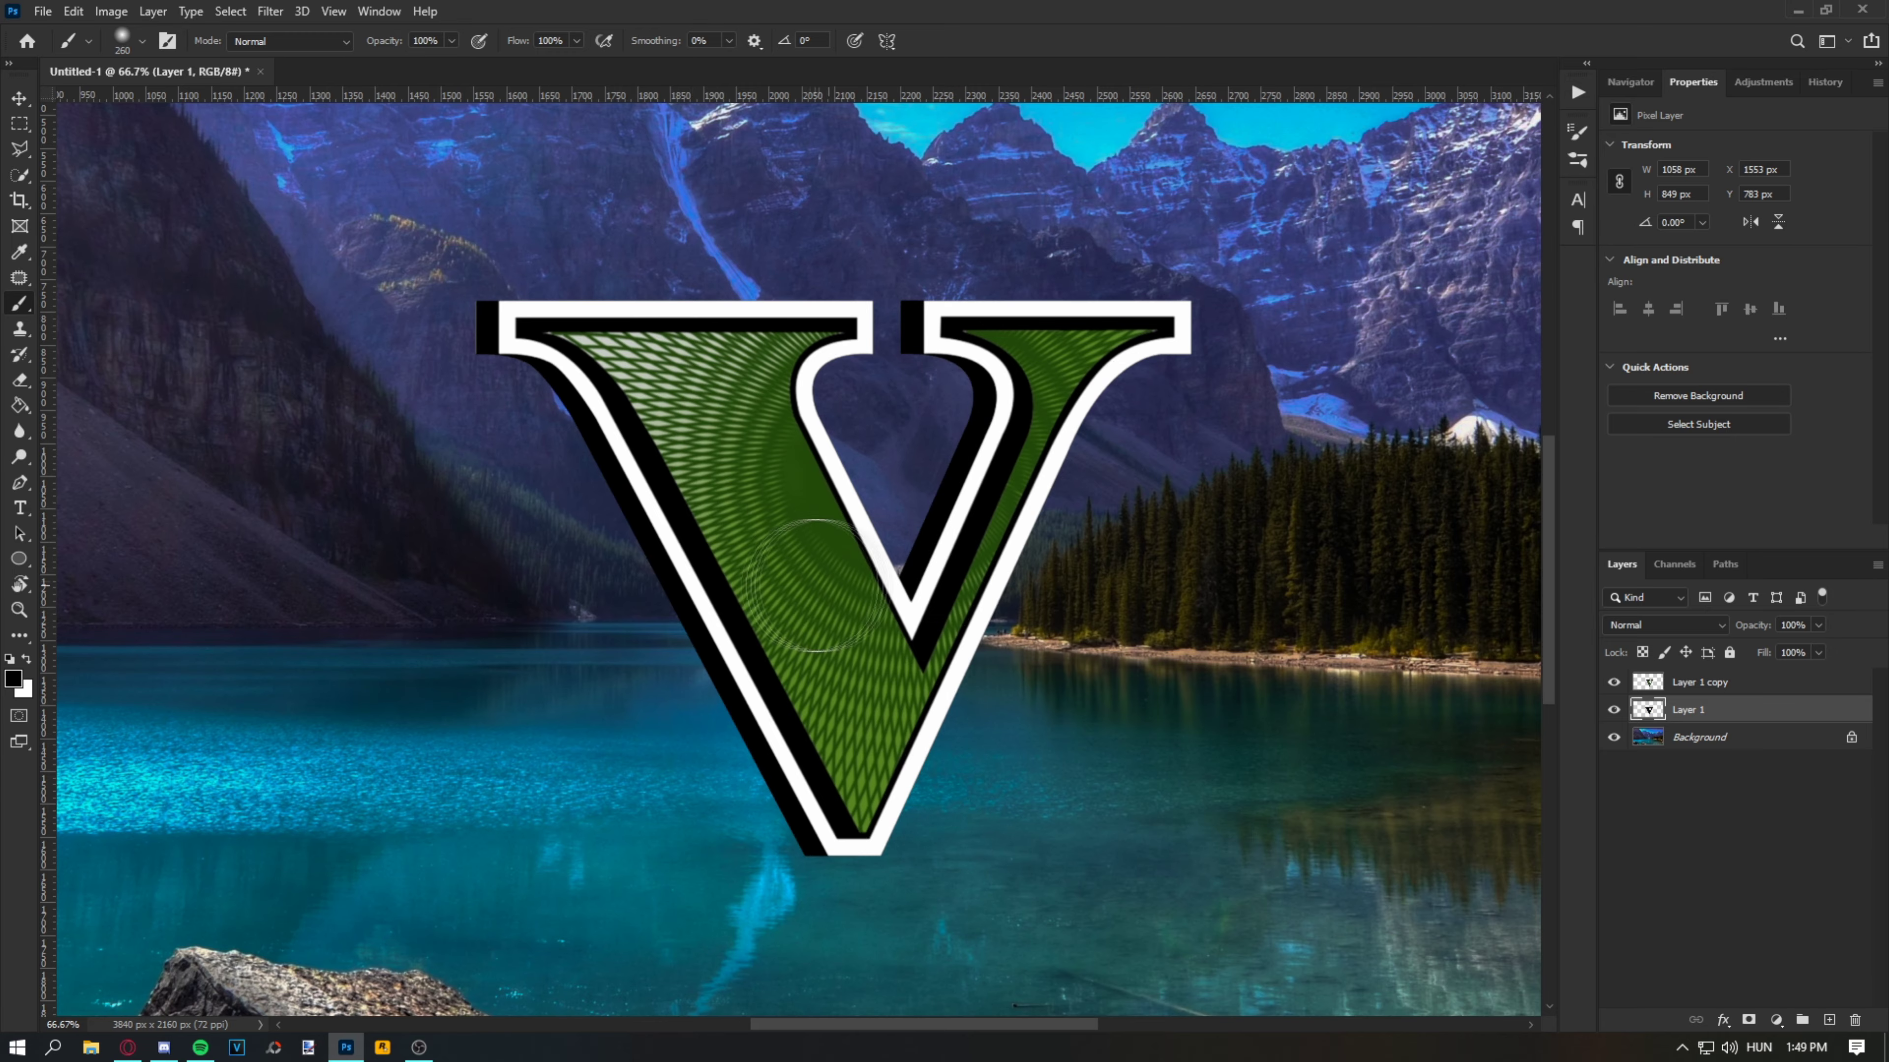
pyautogui.scroll(5, 643, 431)
pyautogui.scroll(-5, 643, 432)
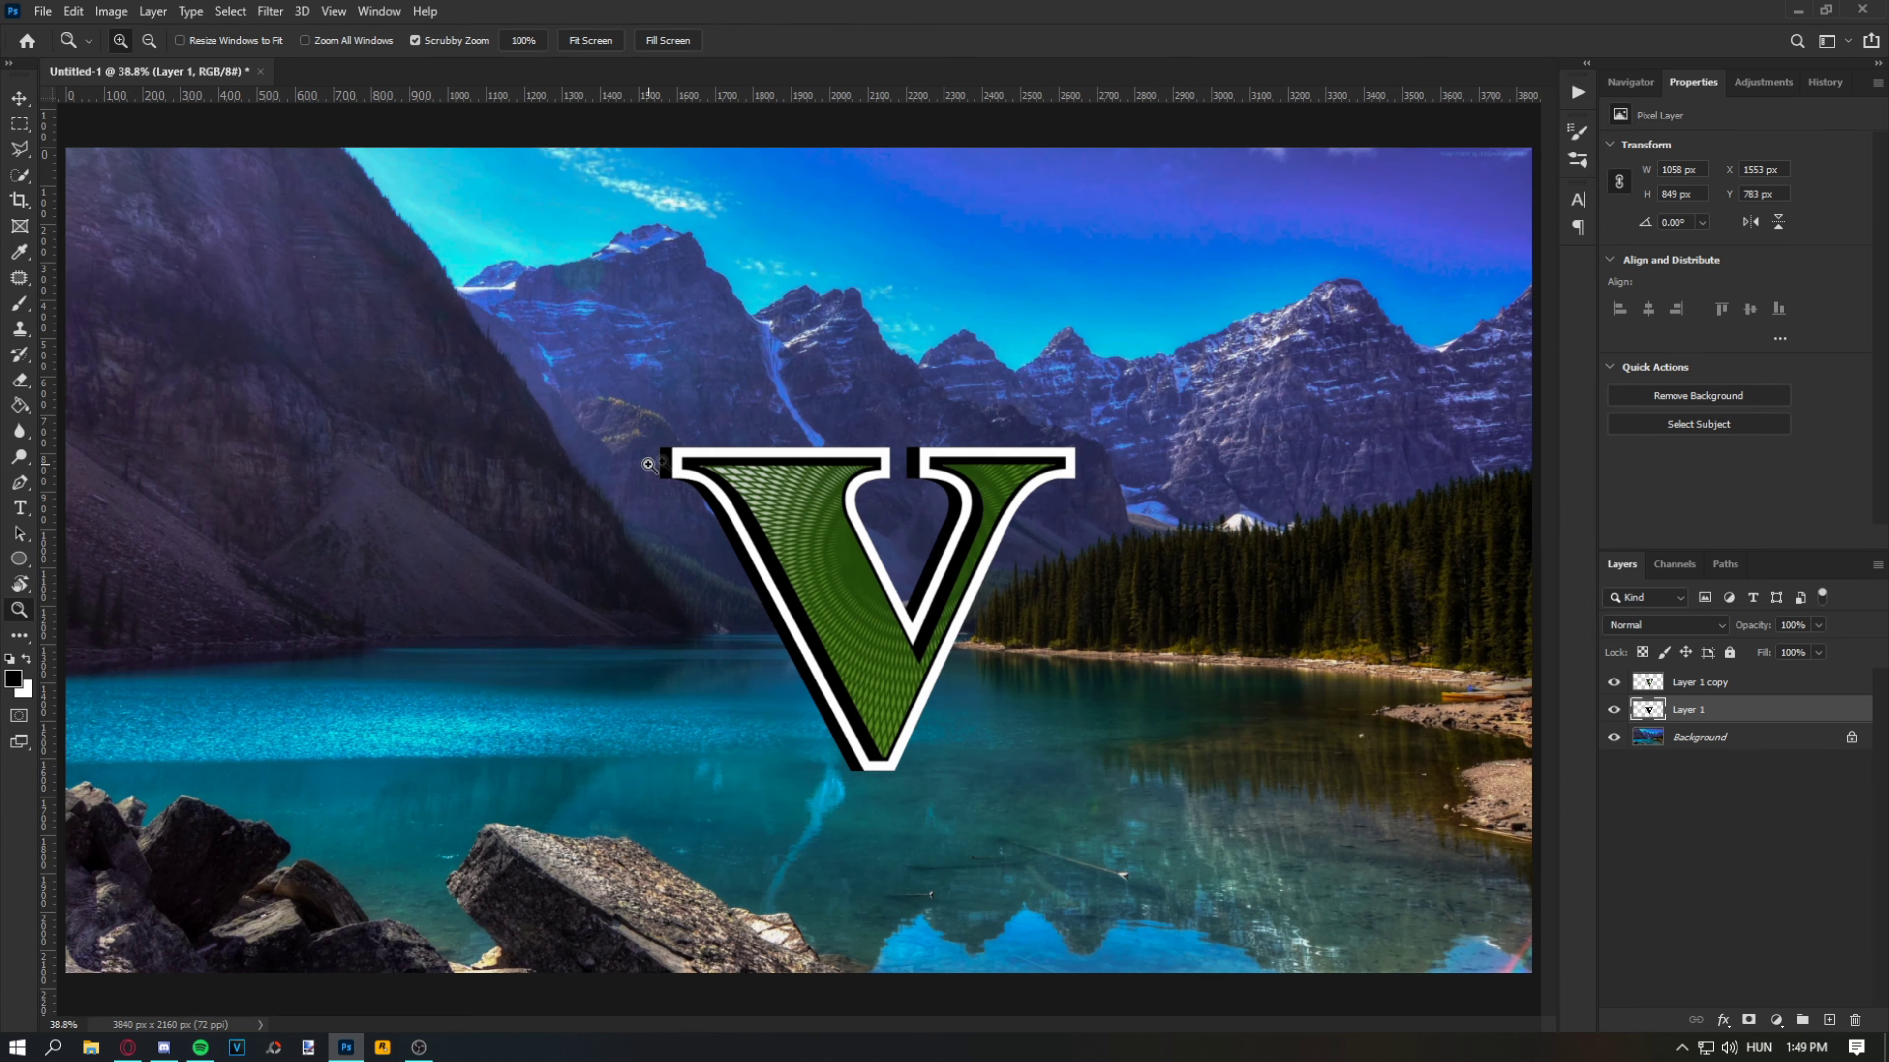
pyautogui.scroll(5, 926, 468)
pyautogui.press('l')
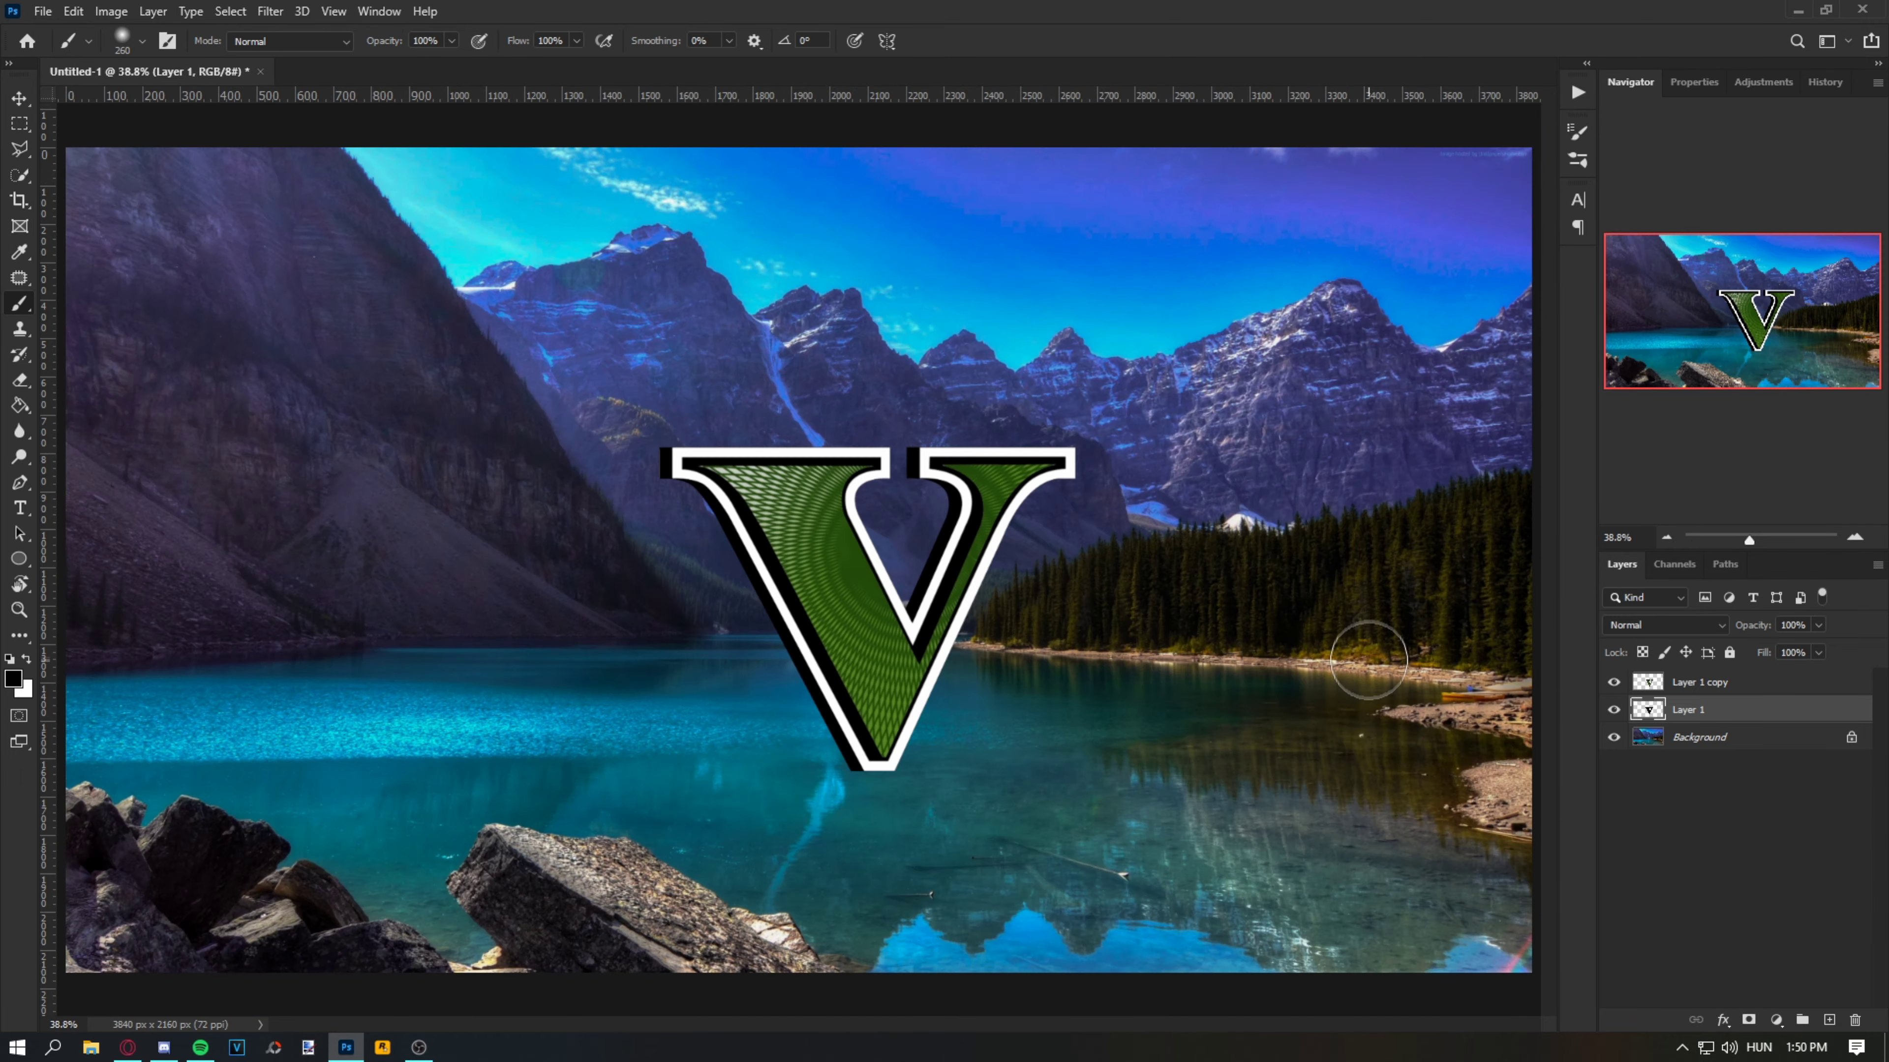
pyautogui.click(1702, 682)
# Step: Paste the rust texture clipped to the V, position it over the letter, then hide it
pyautogui.hotkey('ctrl', 'v')
pyautogui.hotkey('ctrl', 'alt', 'g')
pyautogui.hotkey('ctrl', 't')
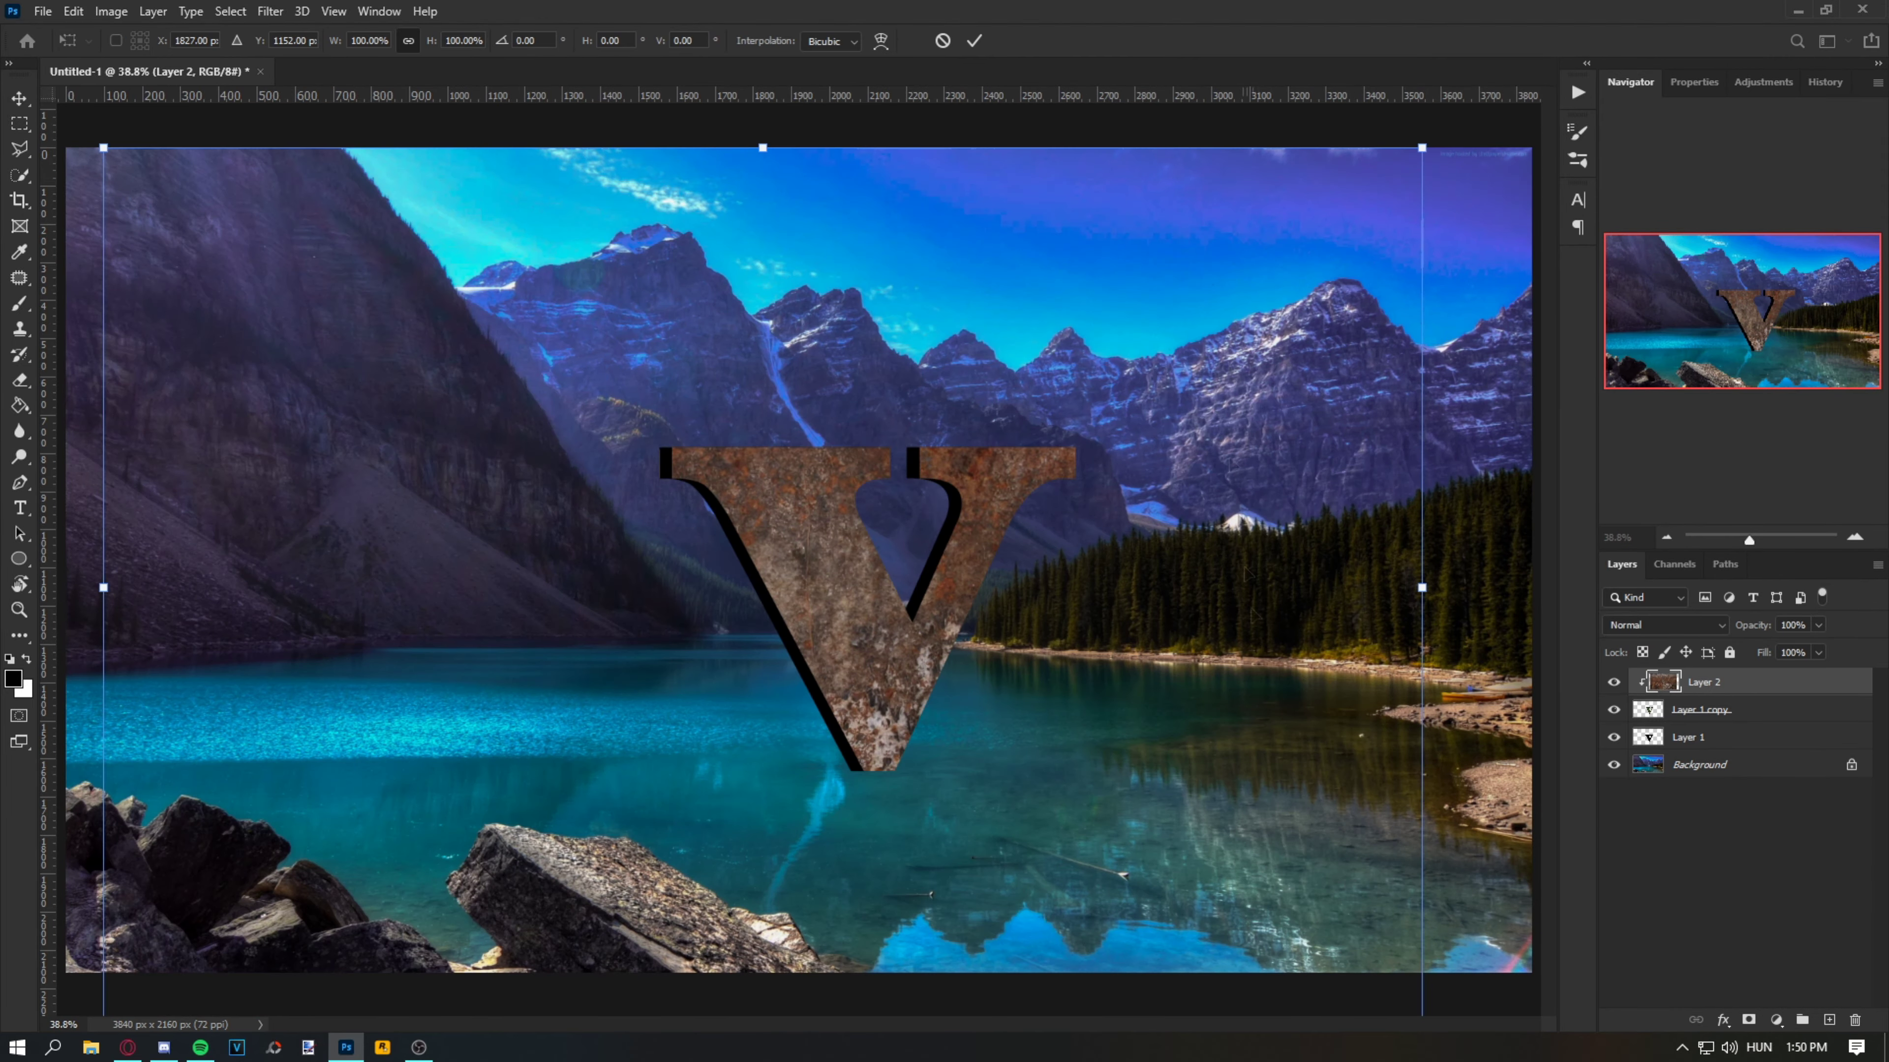
pyautogui.moveTo(774, 653); pyautogui.dragTo(830, 683)
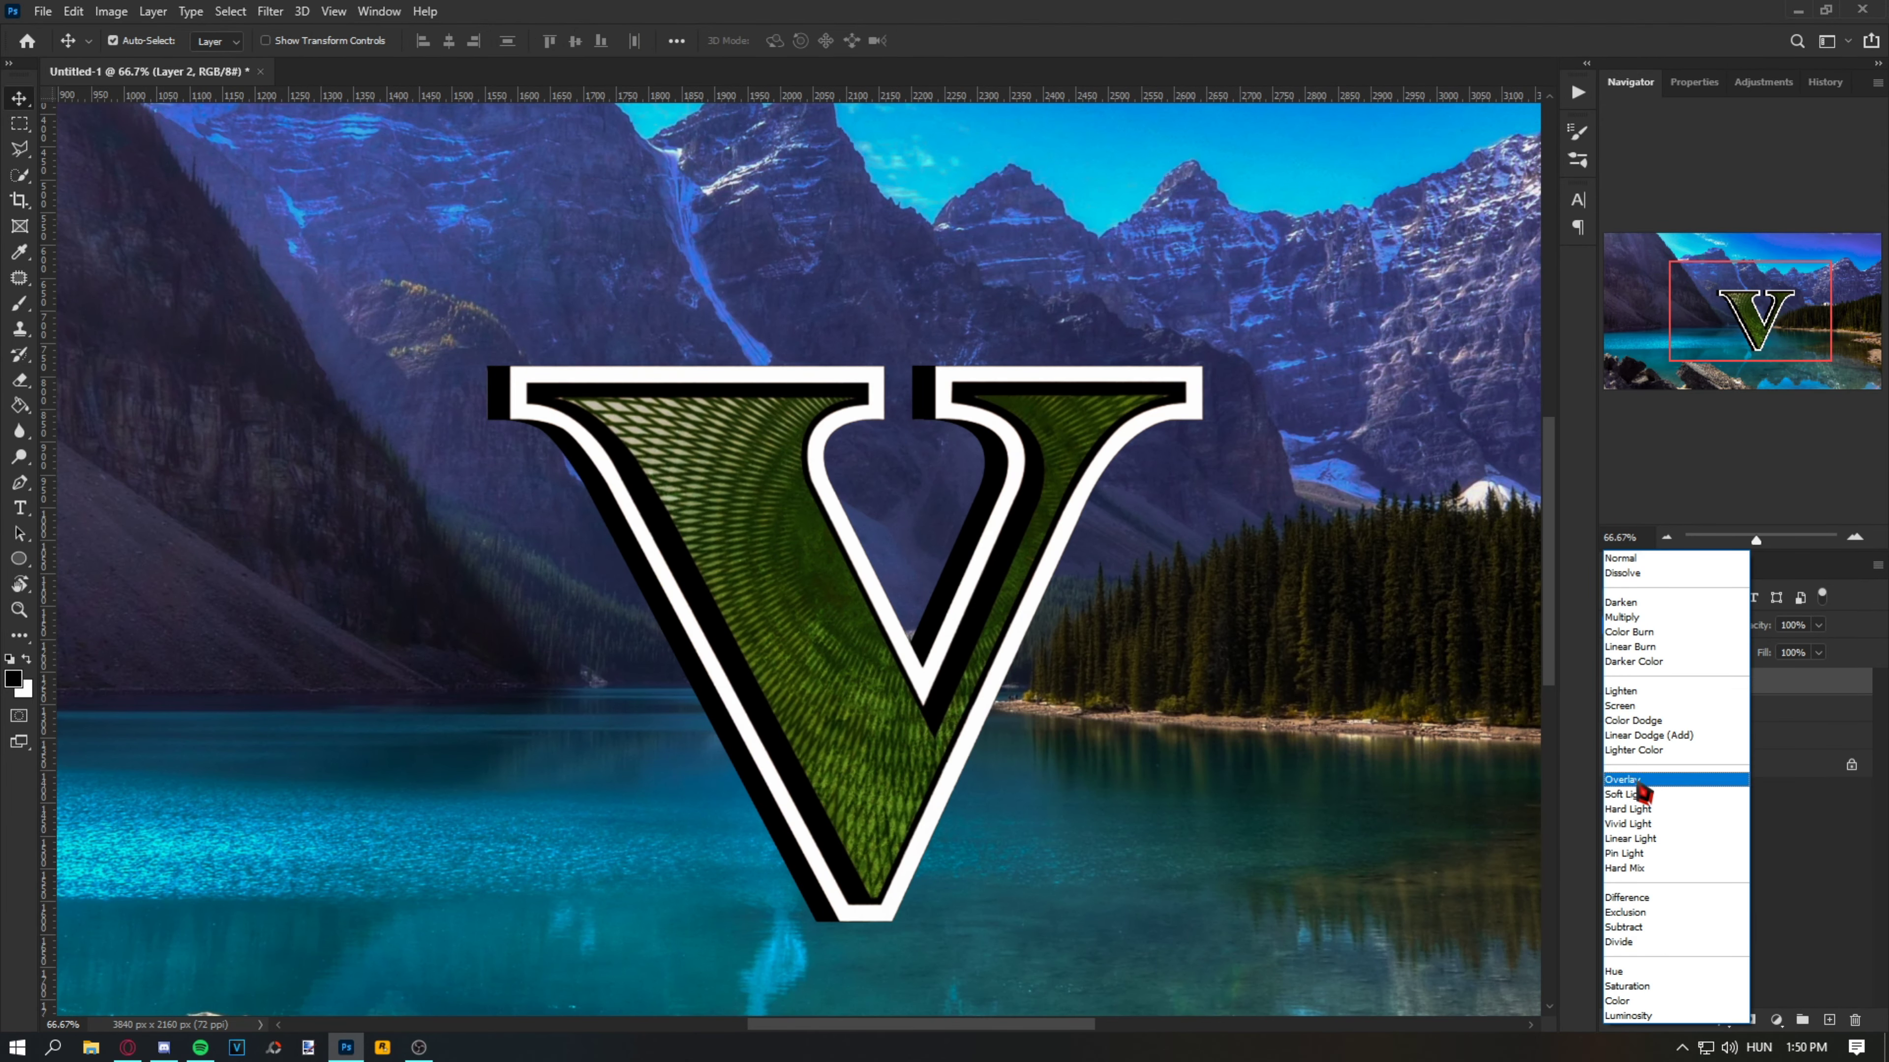
pyautogui.press('Escape')
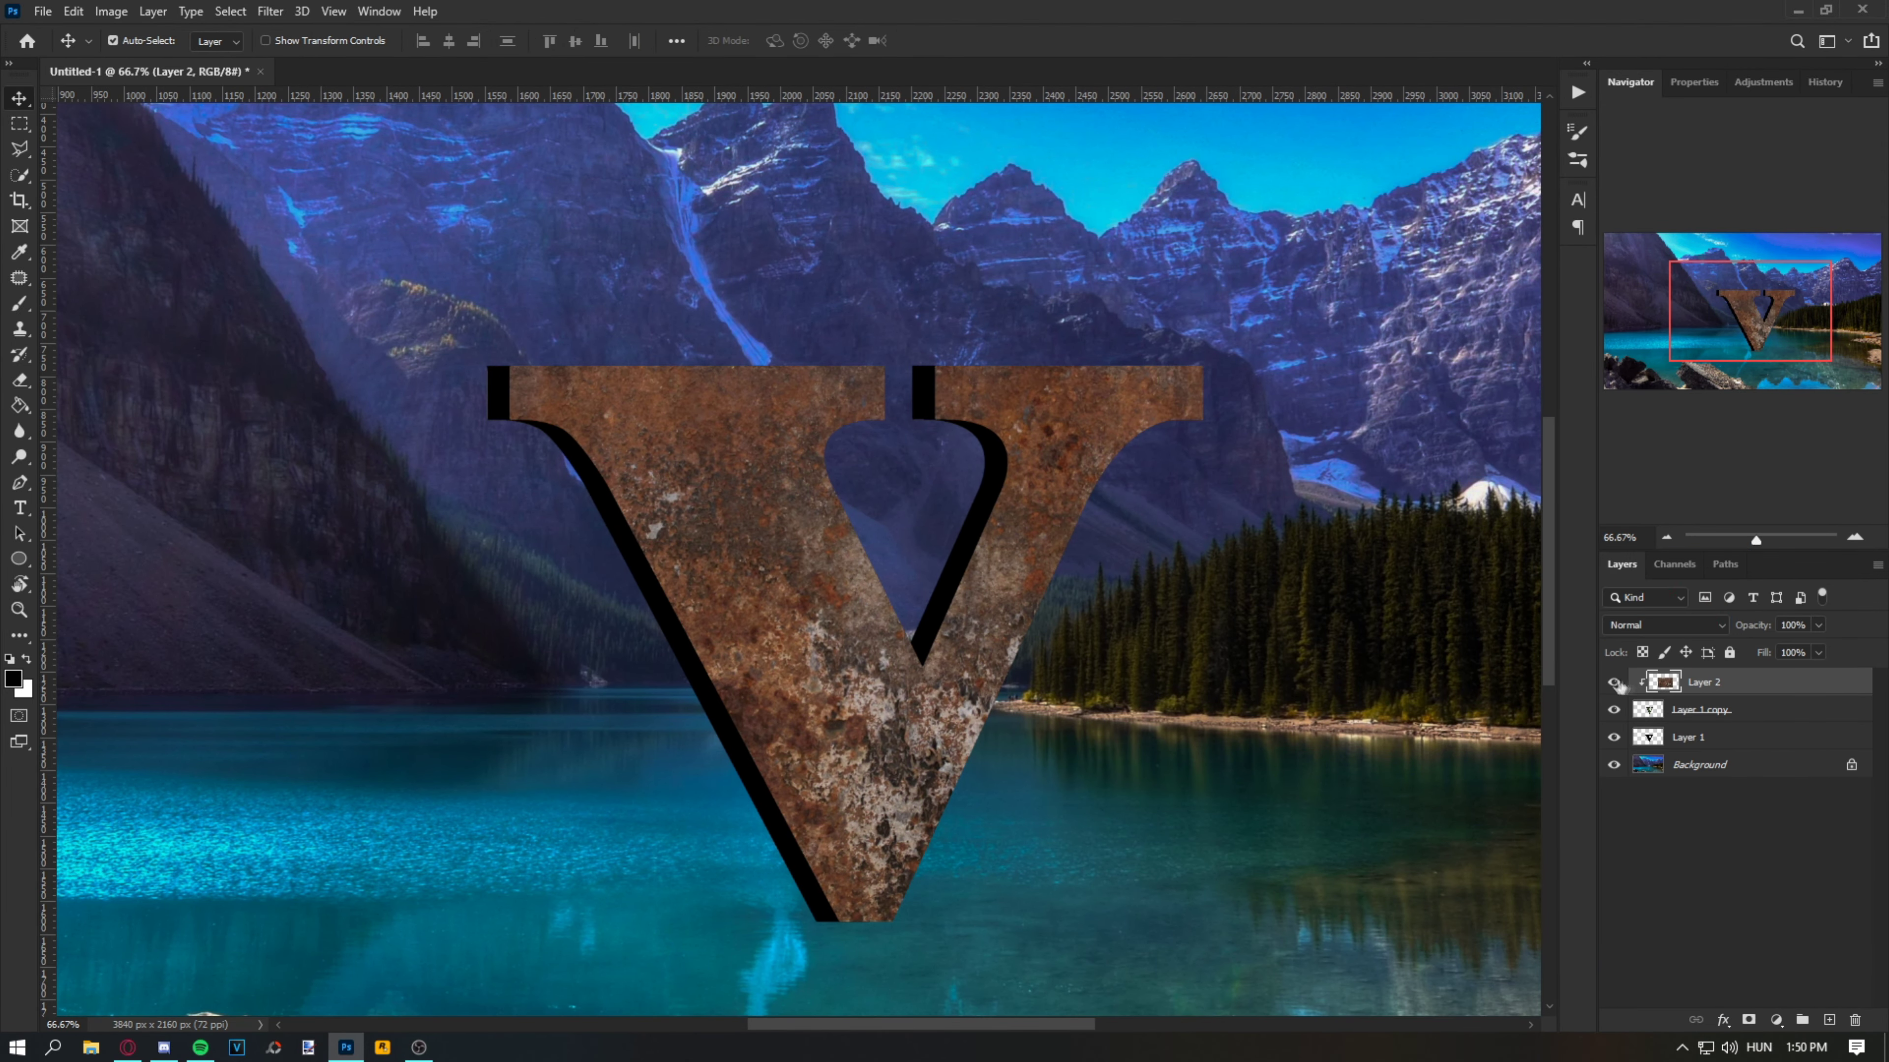
pyautogui.click(1614, 683)
# Step: Zoom in on the V's edge and add a Hue/Saturation adjustment layer
pyautogui.press('z')
pyautogui.moveTo(338, 333); pyautogui.dragTo(451, 381)
pyautogui.press('l')
pyautogui.click(1776, 1019)
pyautogui.click(1838, 831)
# Step: Start a polygonal selection along the V's green fill, down to the right arm's top
pyautogui.click(574, 596)
pyautogui.scroll(-3, 669, 446)
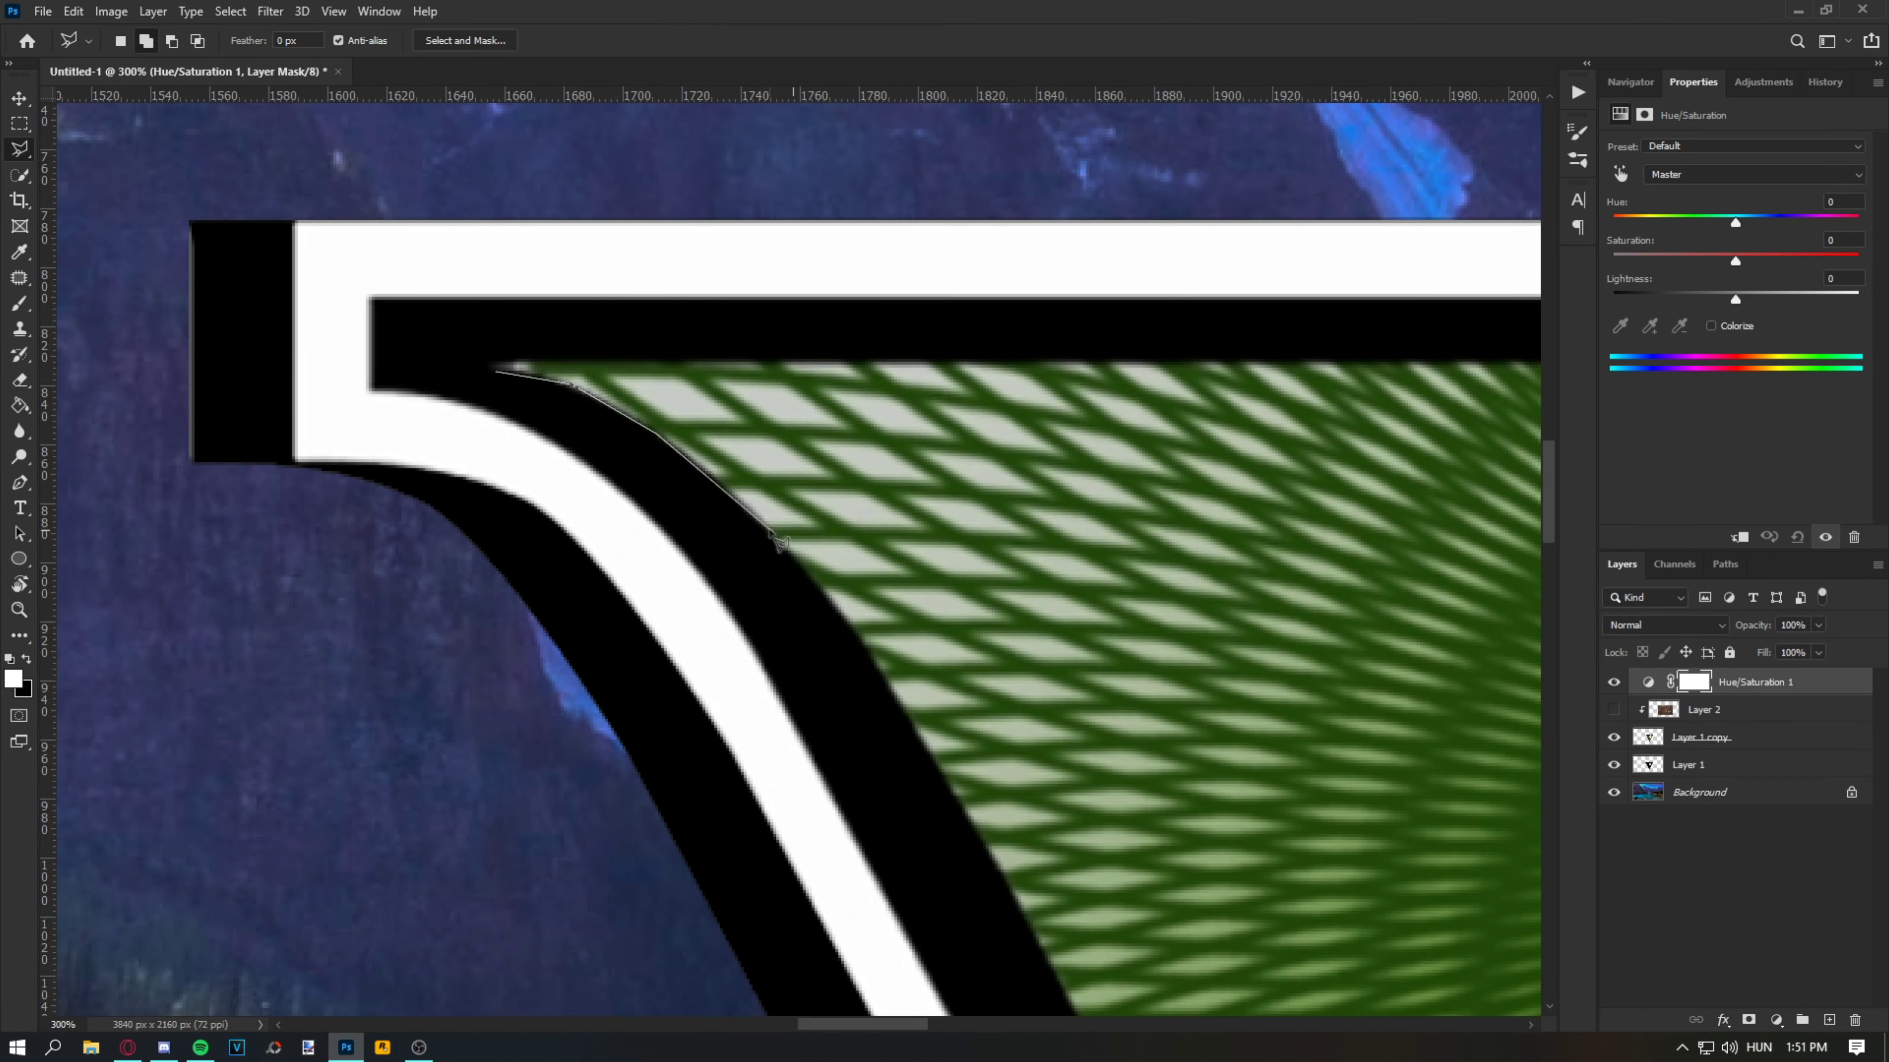
pyautogui.click(751, 369)
pyautogui.scroll(-2, 878, 528)
pyautogui.scroll(-5, 954, 658)
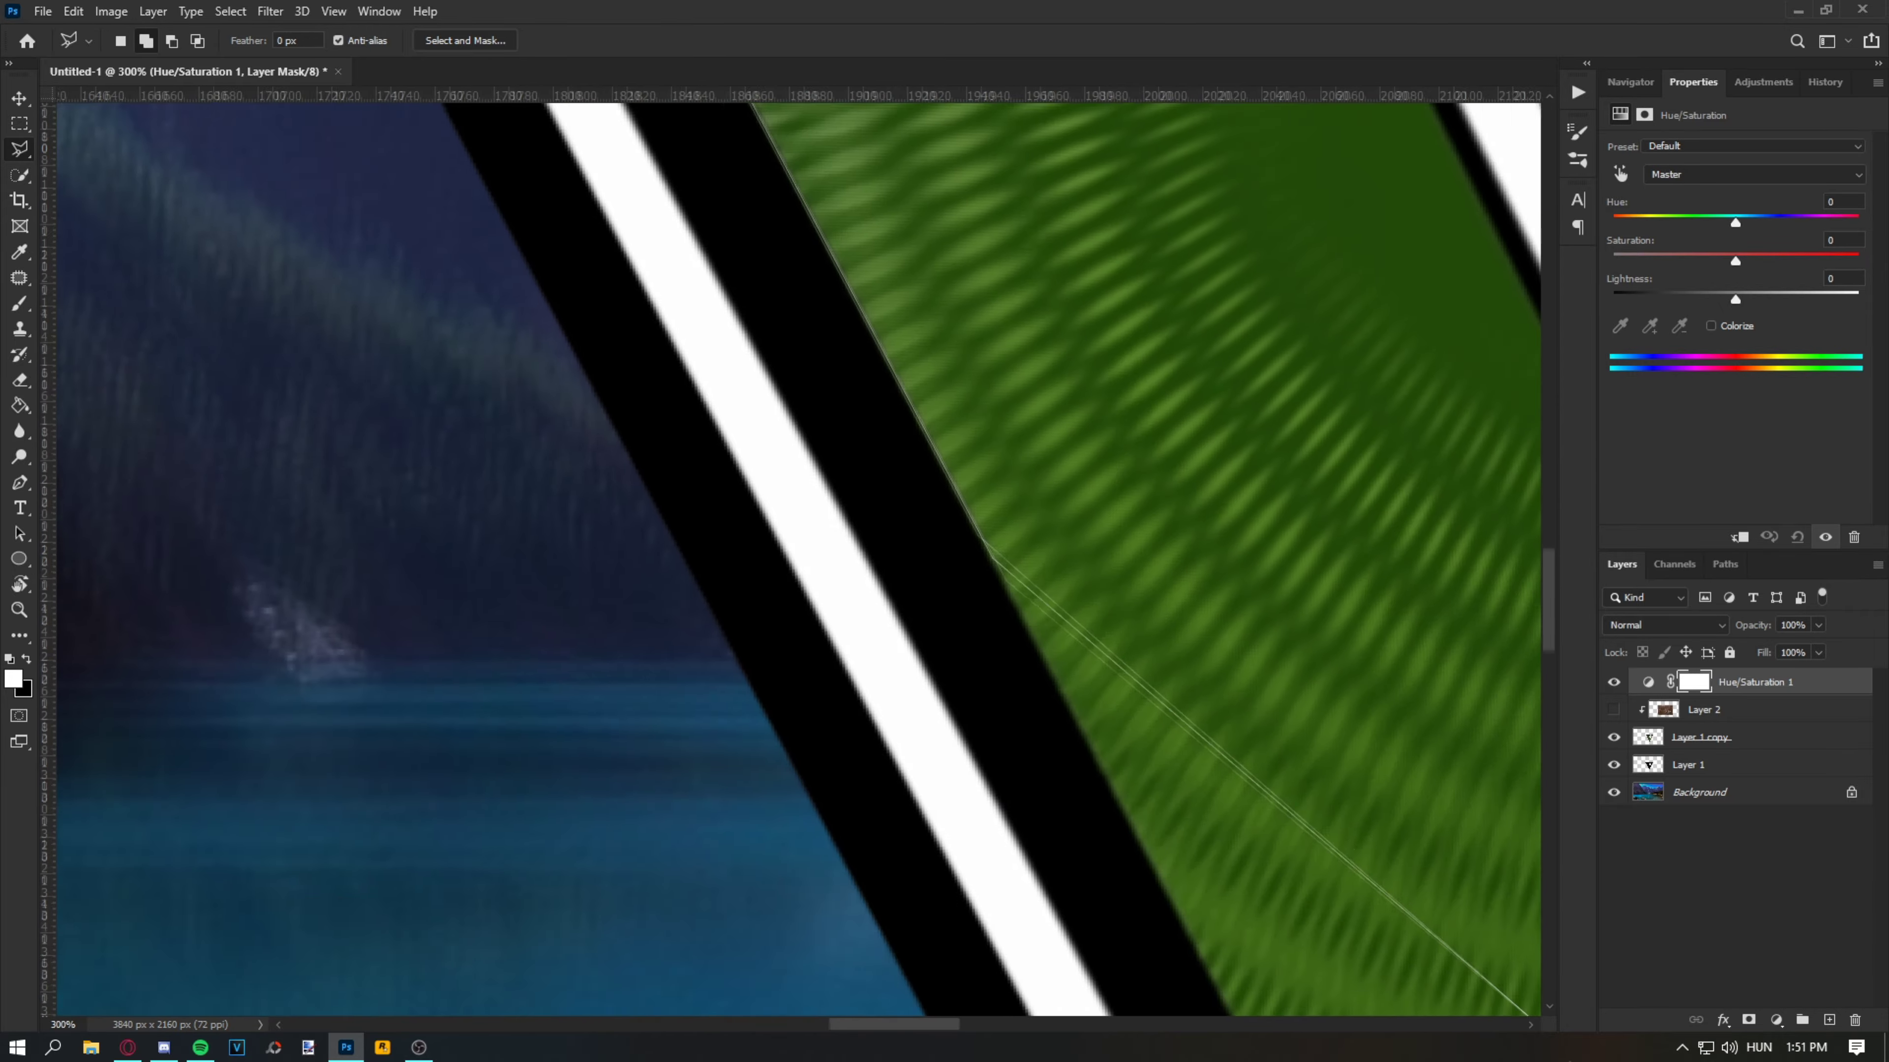
pyautogui.hscroll(5, 954, 657)
pyautogui.click(1223, 713)
pyautogui.hscroll(10, 1116, 669)
pyautogui.scroll(6, 1116, 669)
pyautogui.click(949, 795)
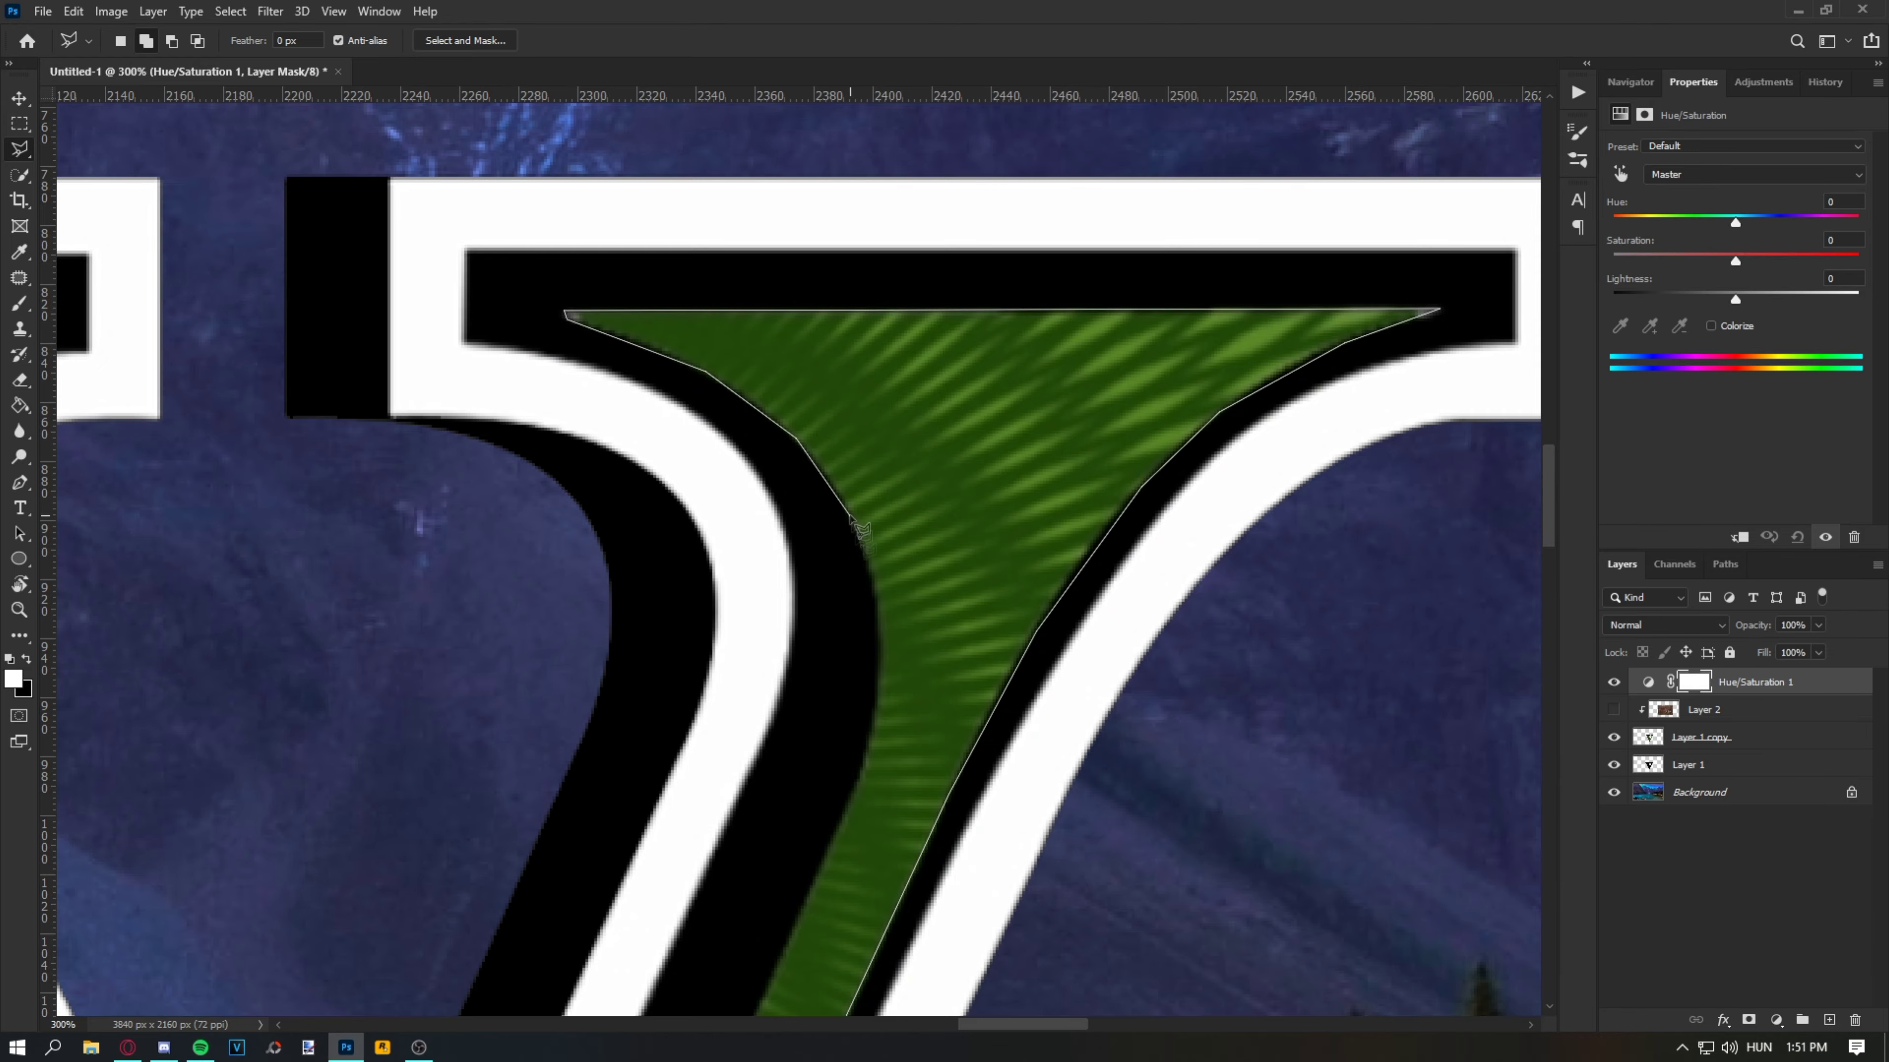
# Step: Finish and close the polygonal selection around the V's green inner fill
pyautogui.click(853, 521)
pyautogui.scroll(-3, 854, 521)
pyautogui.scroll(-3, 669, 669)
pyautogui.scroll(-3, 520, 819)
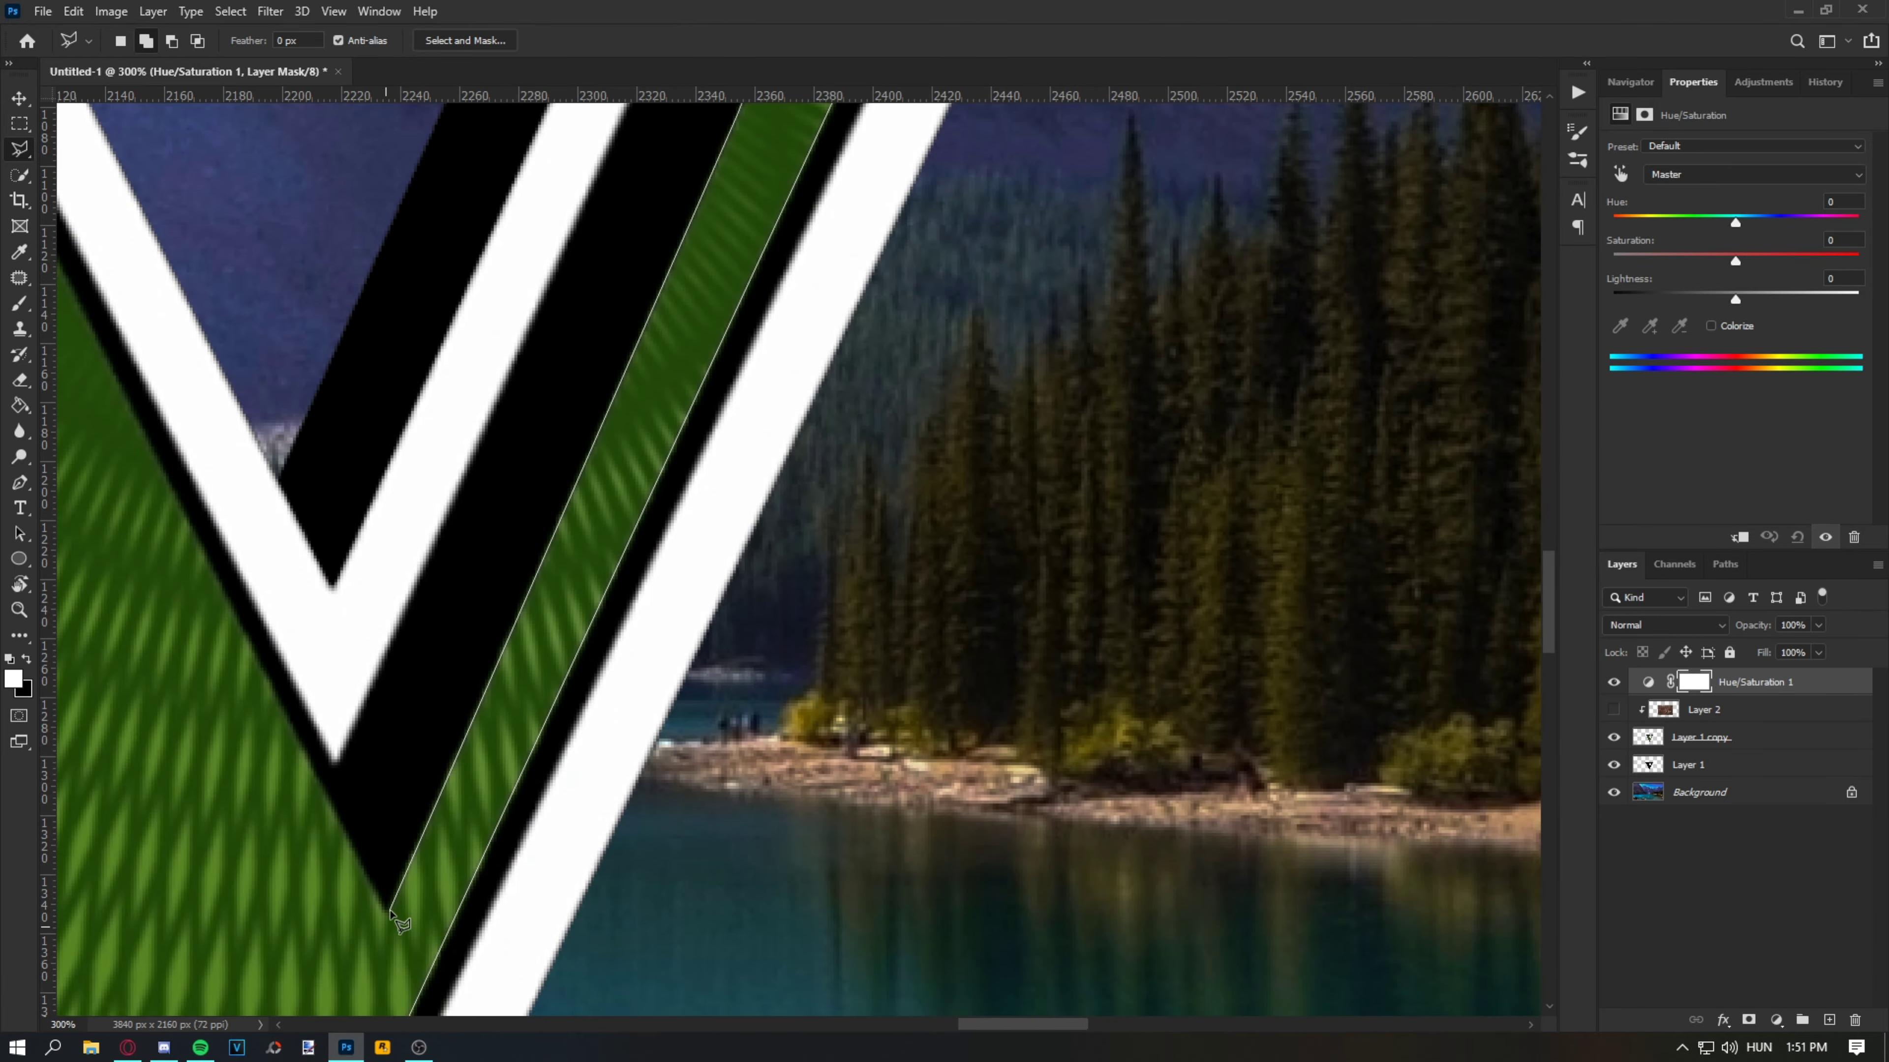
pyautogui.scroll(5, 402, 744)
pyautogui.hscroll(-4, 401, 745)
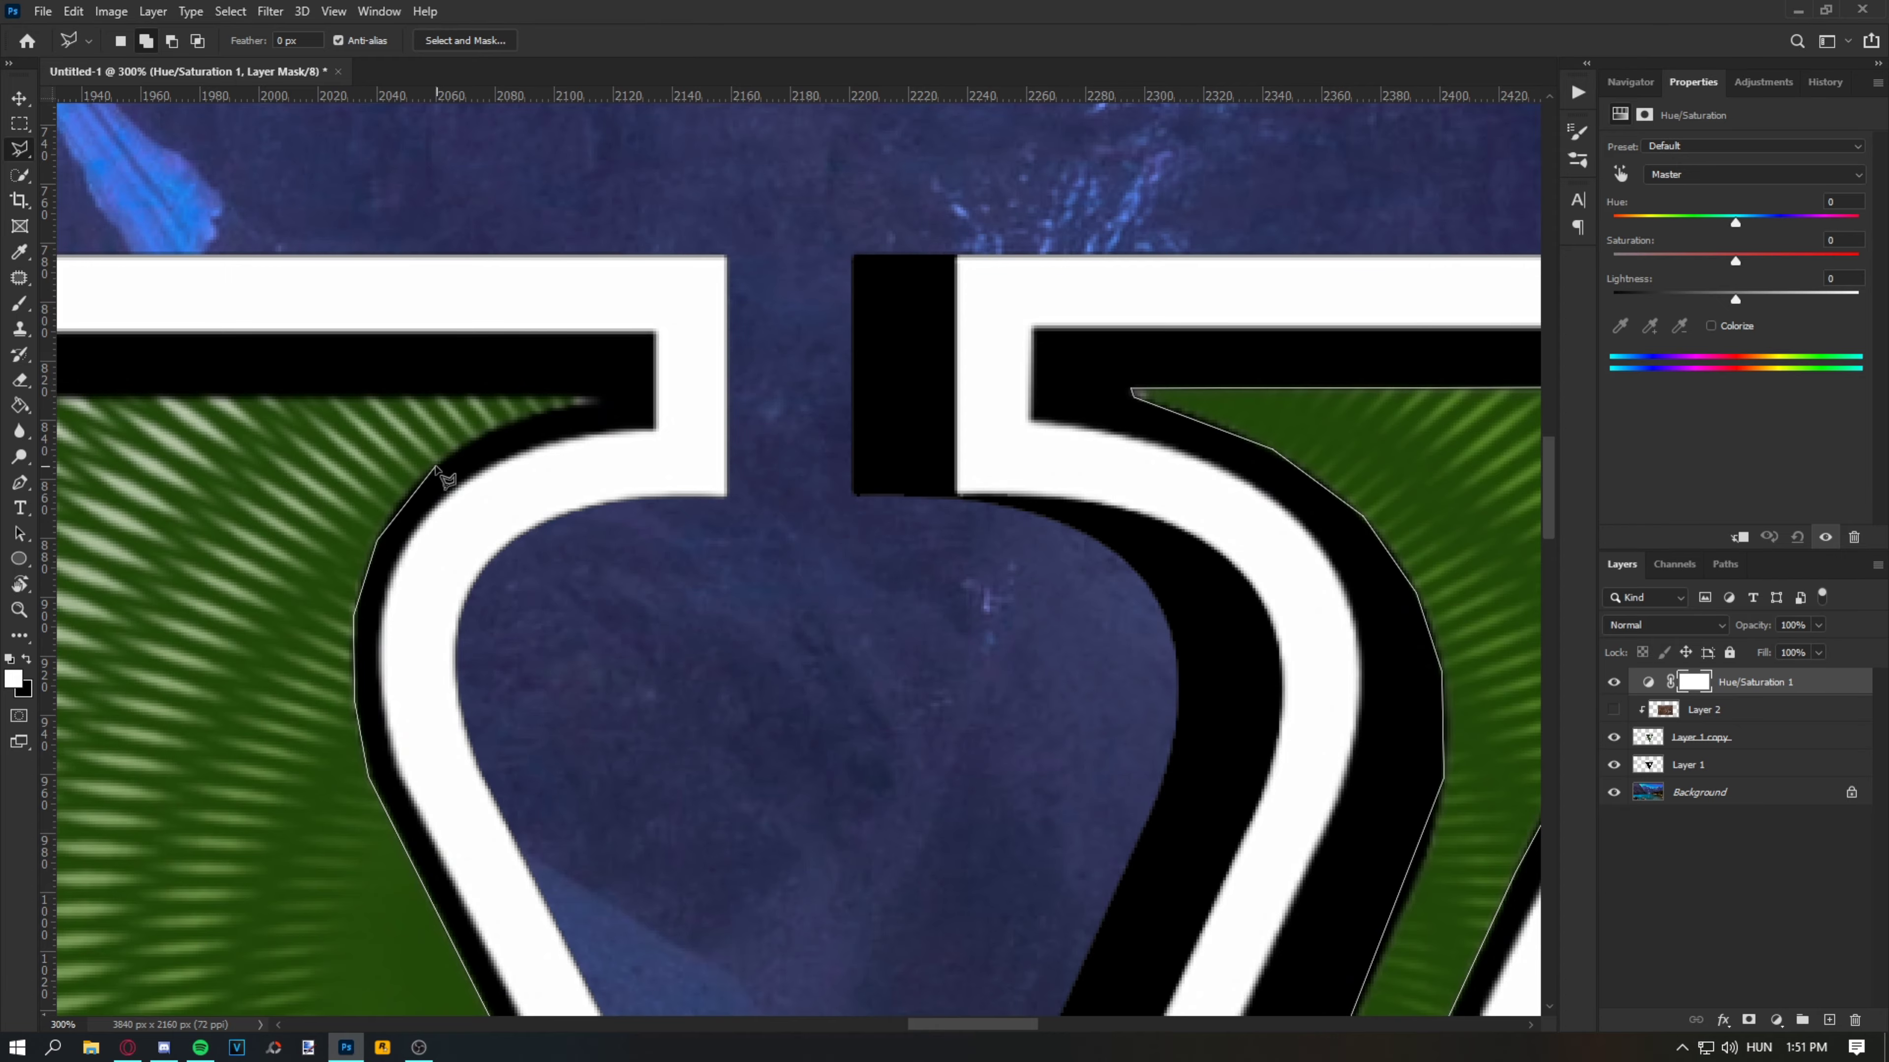
pyautogui.click(599, 411)
# Step: Fit the image in view, show the rust texture again and unclip it from the V
pyautogui.hotkey('ctrl', '0')
pyautogui.click(1614, 709)
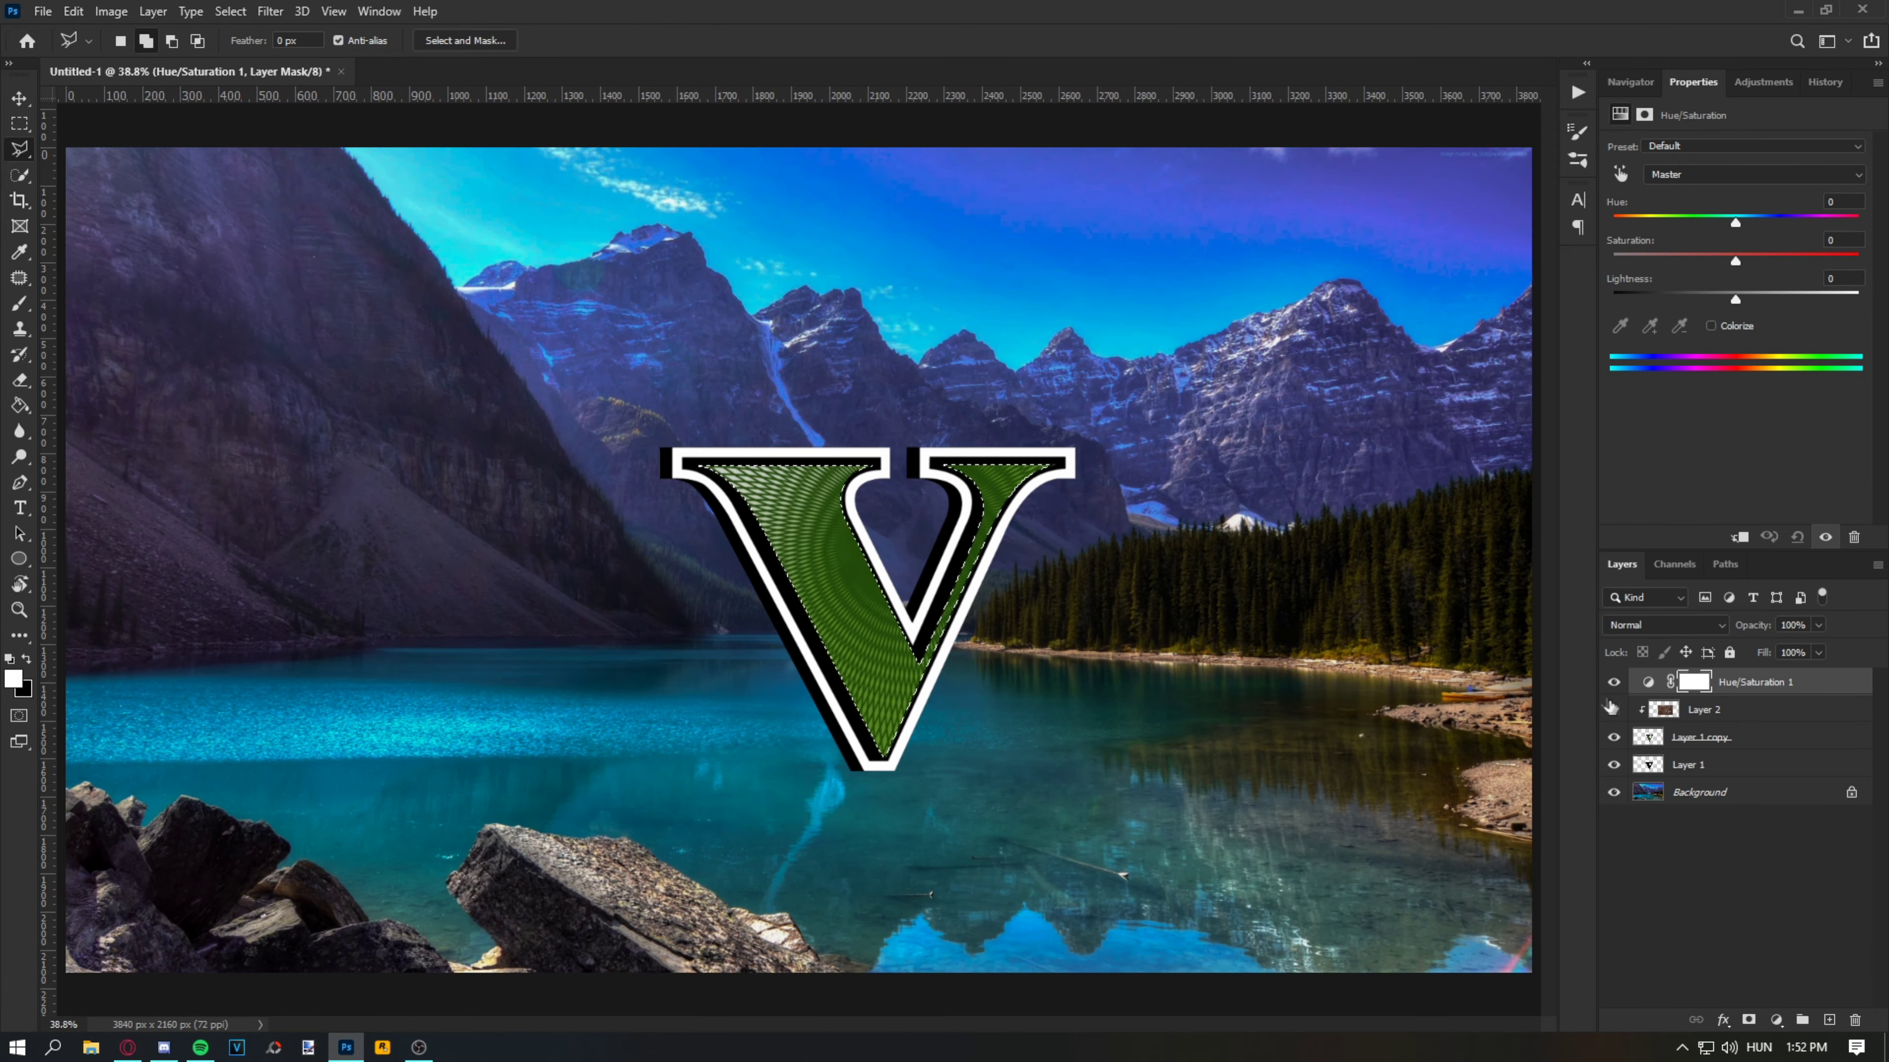
pyautogui.keyDown('alt'); pyautogui.click(1703, 724); pyautogui.keyUp('alt')
# Step: Colorize the clipped Hue/Saturation at hue 114 for a green rust fill, and hide Layer 4's outline
pyautogui.click(1710, 326)
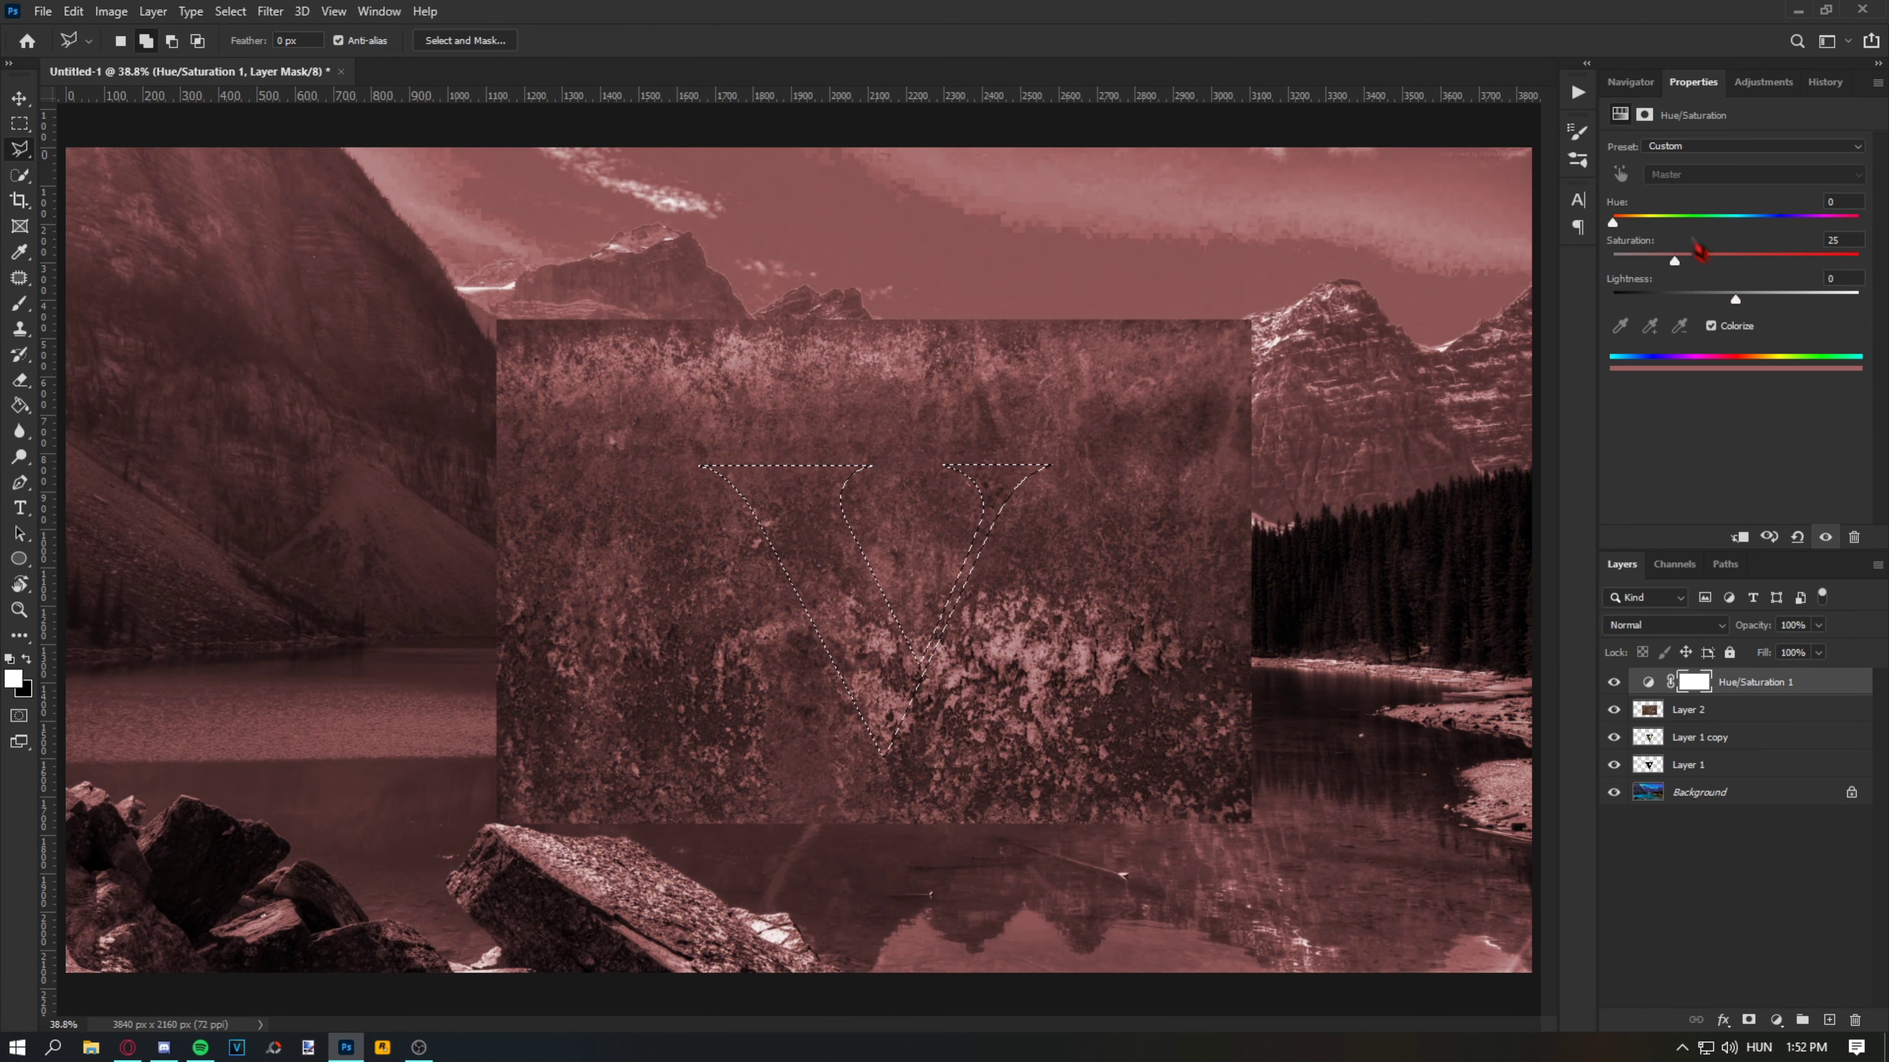
pyautogui.click(1739, 537)
pyautogui.moveTo(1613, 222); pyautogui.dragTo(1688, 223)
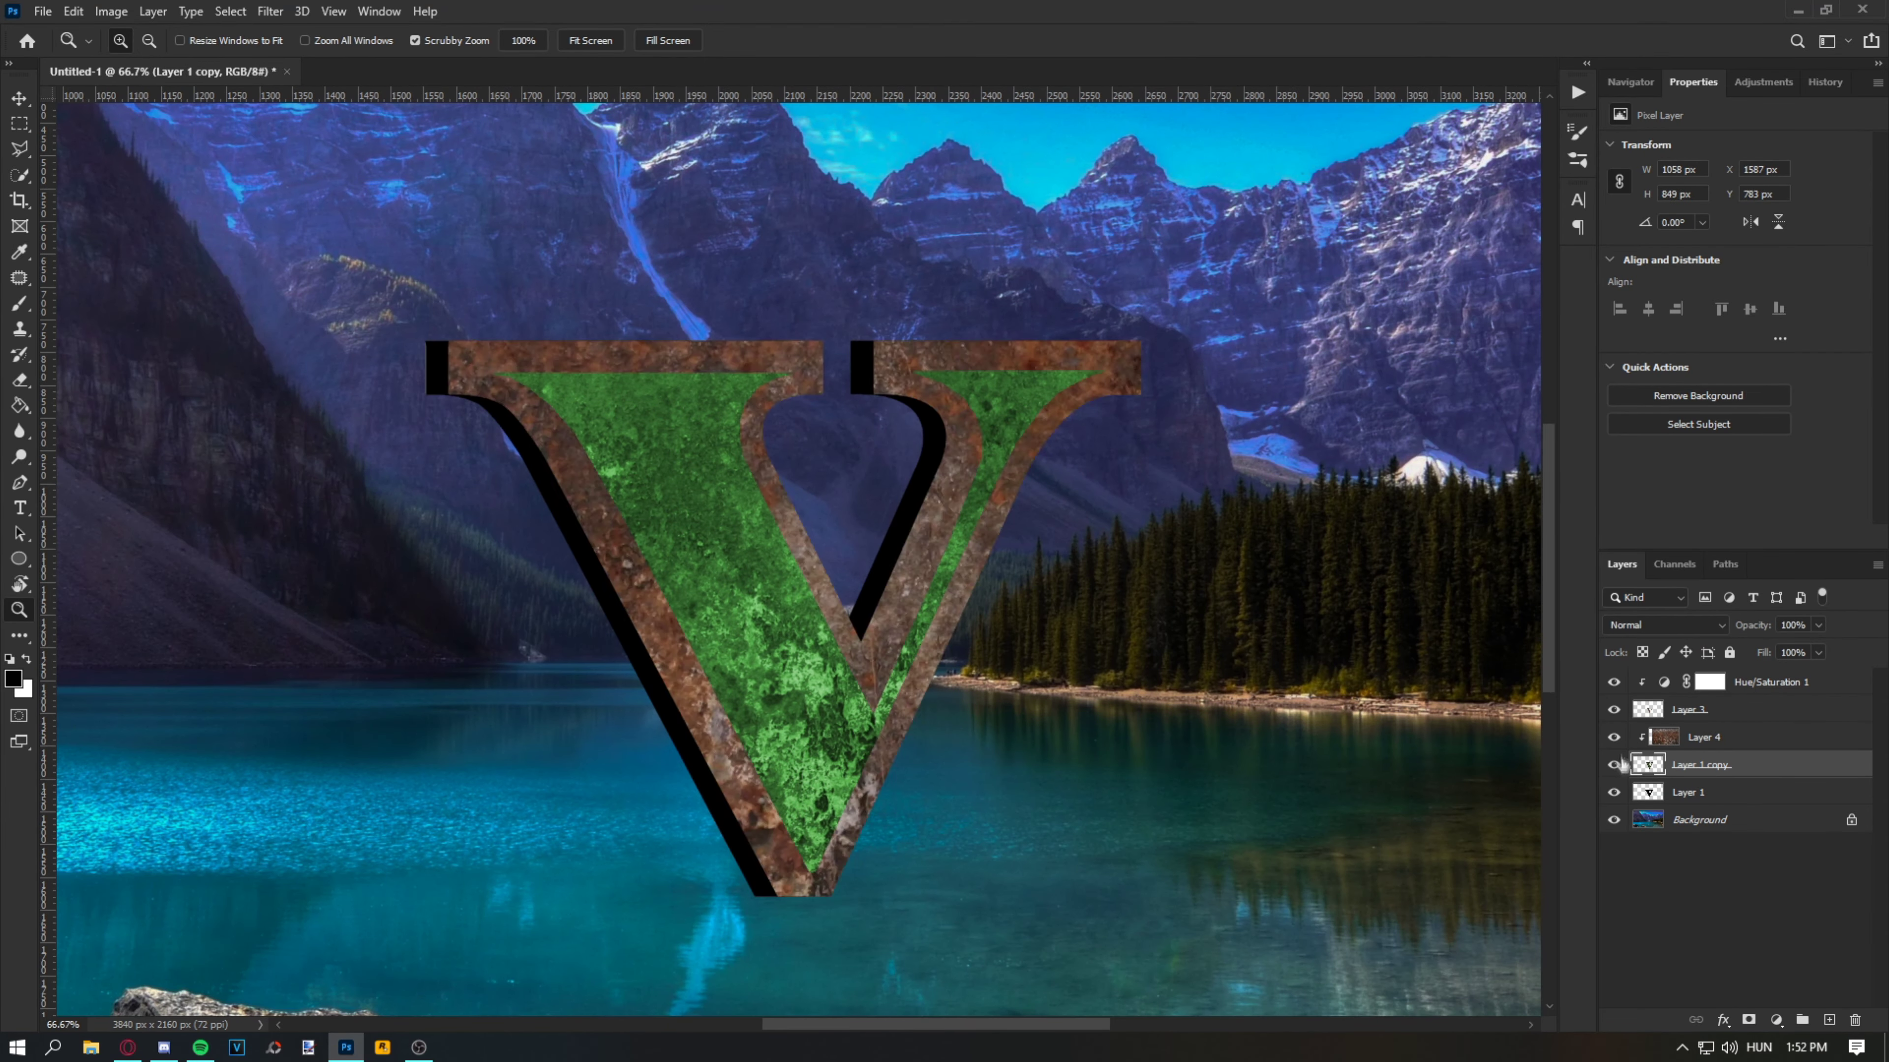
pyautogui.click(1666, 626)
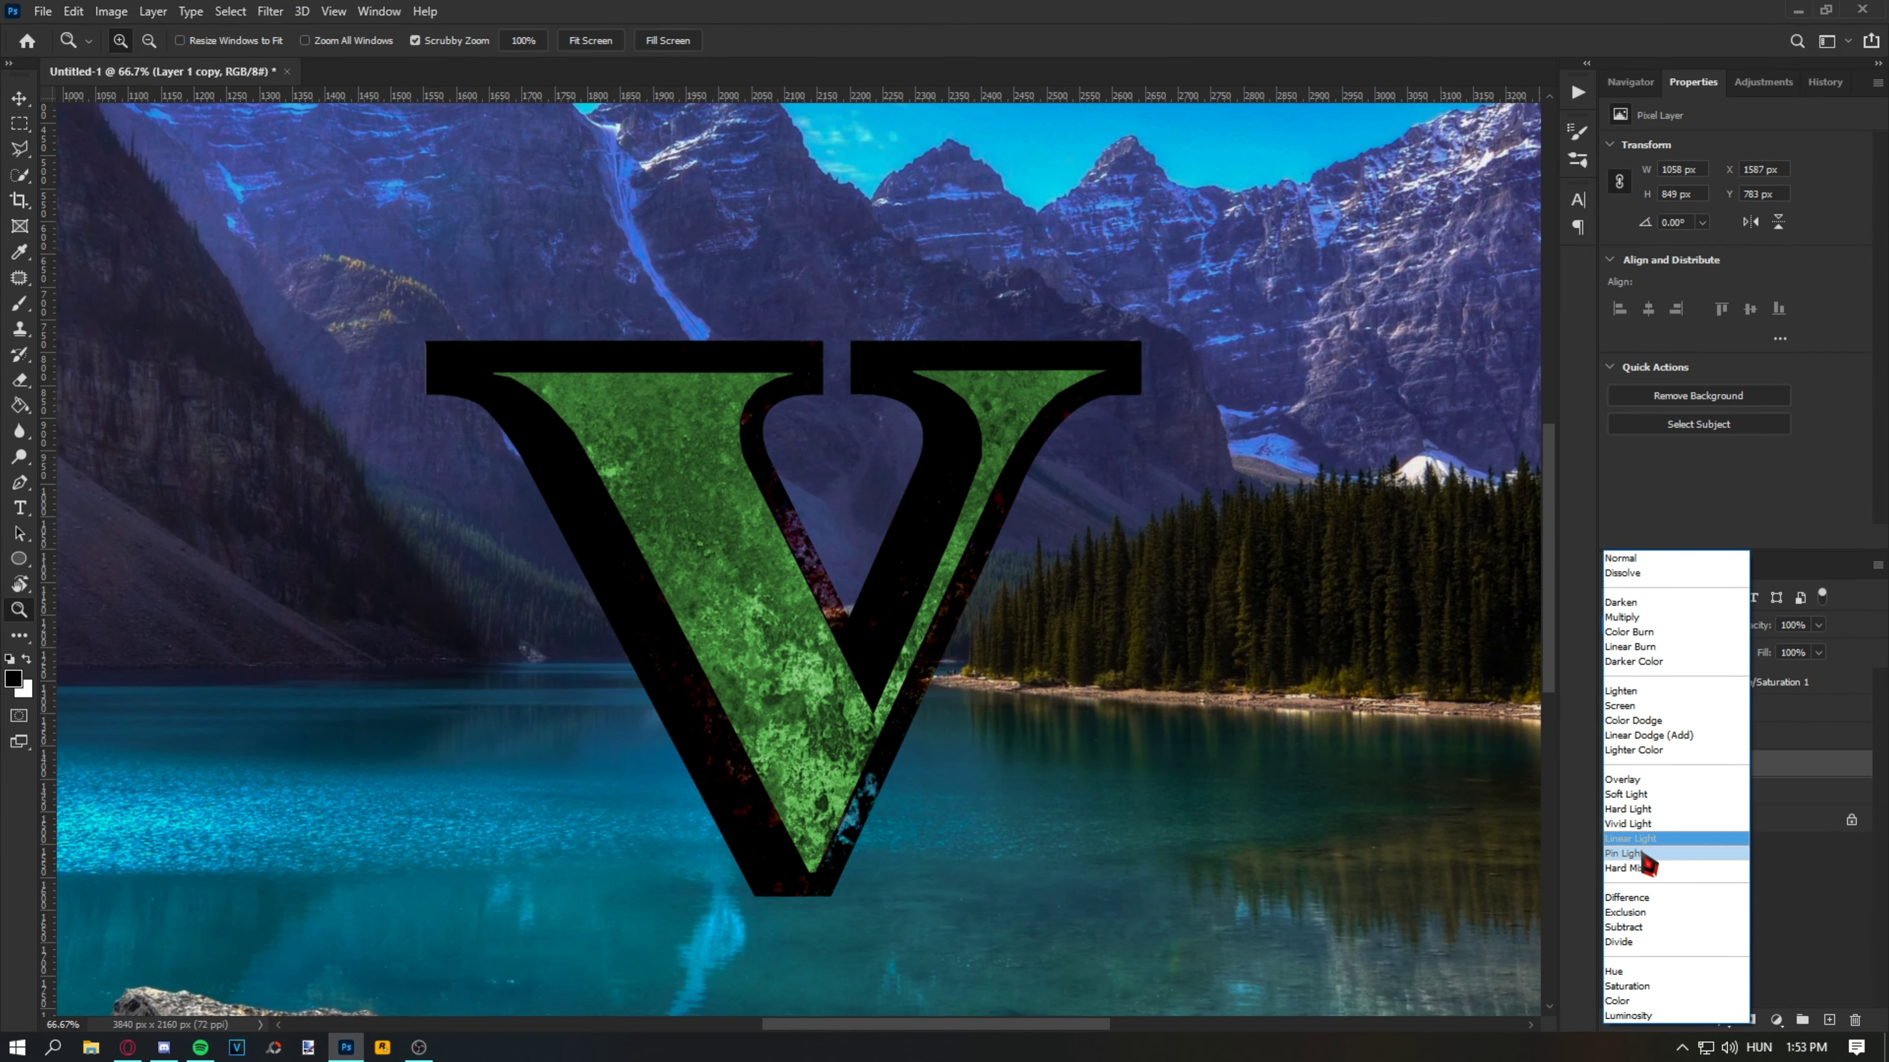
pyautogui.press('Escape')
pyautogui.click(1614, 737)
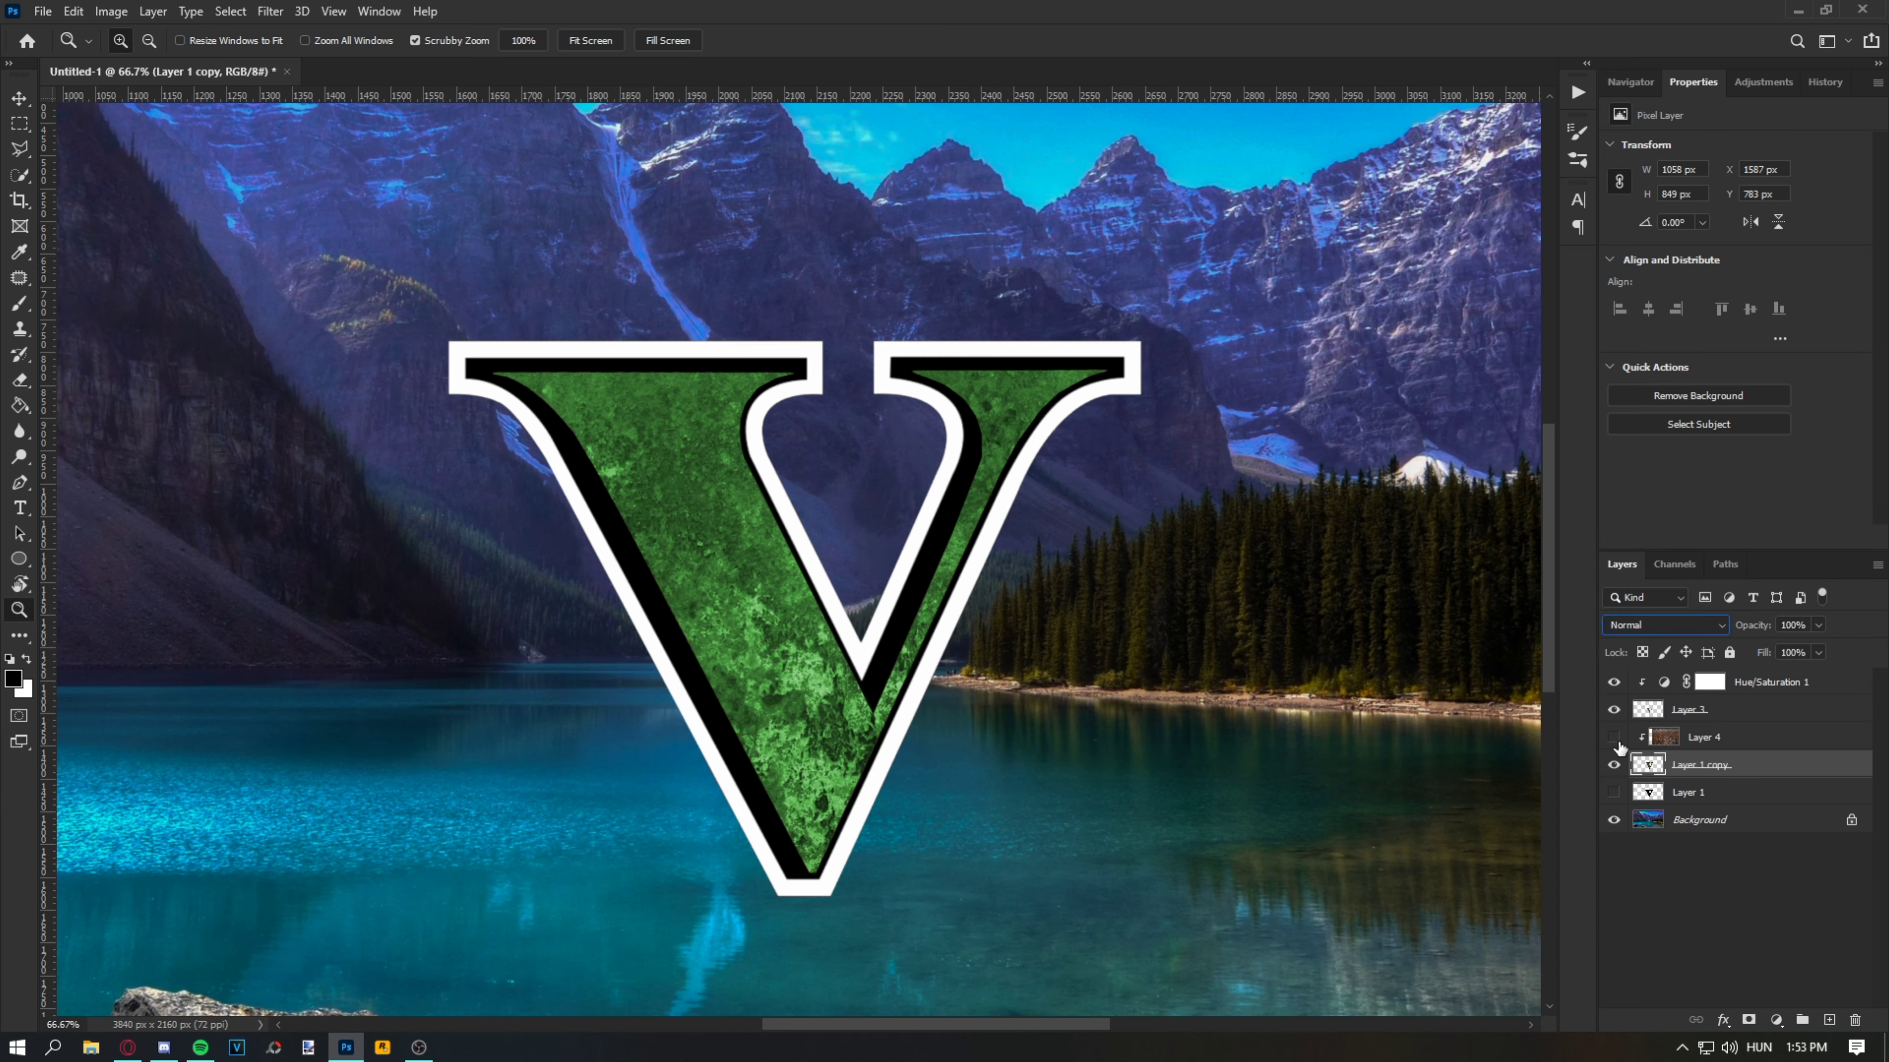
pyautogui.press('w')
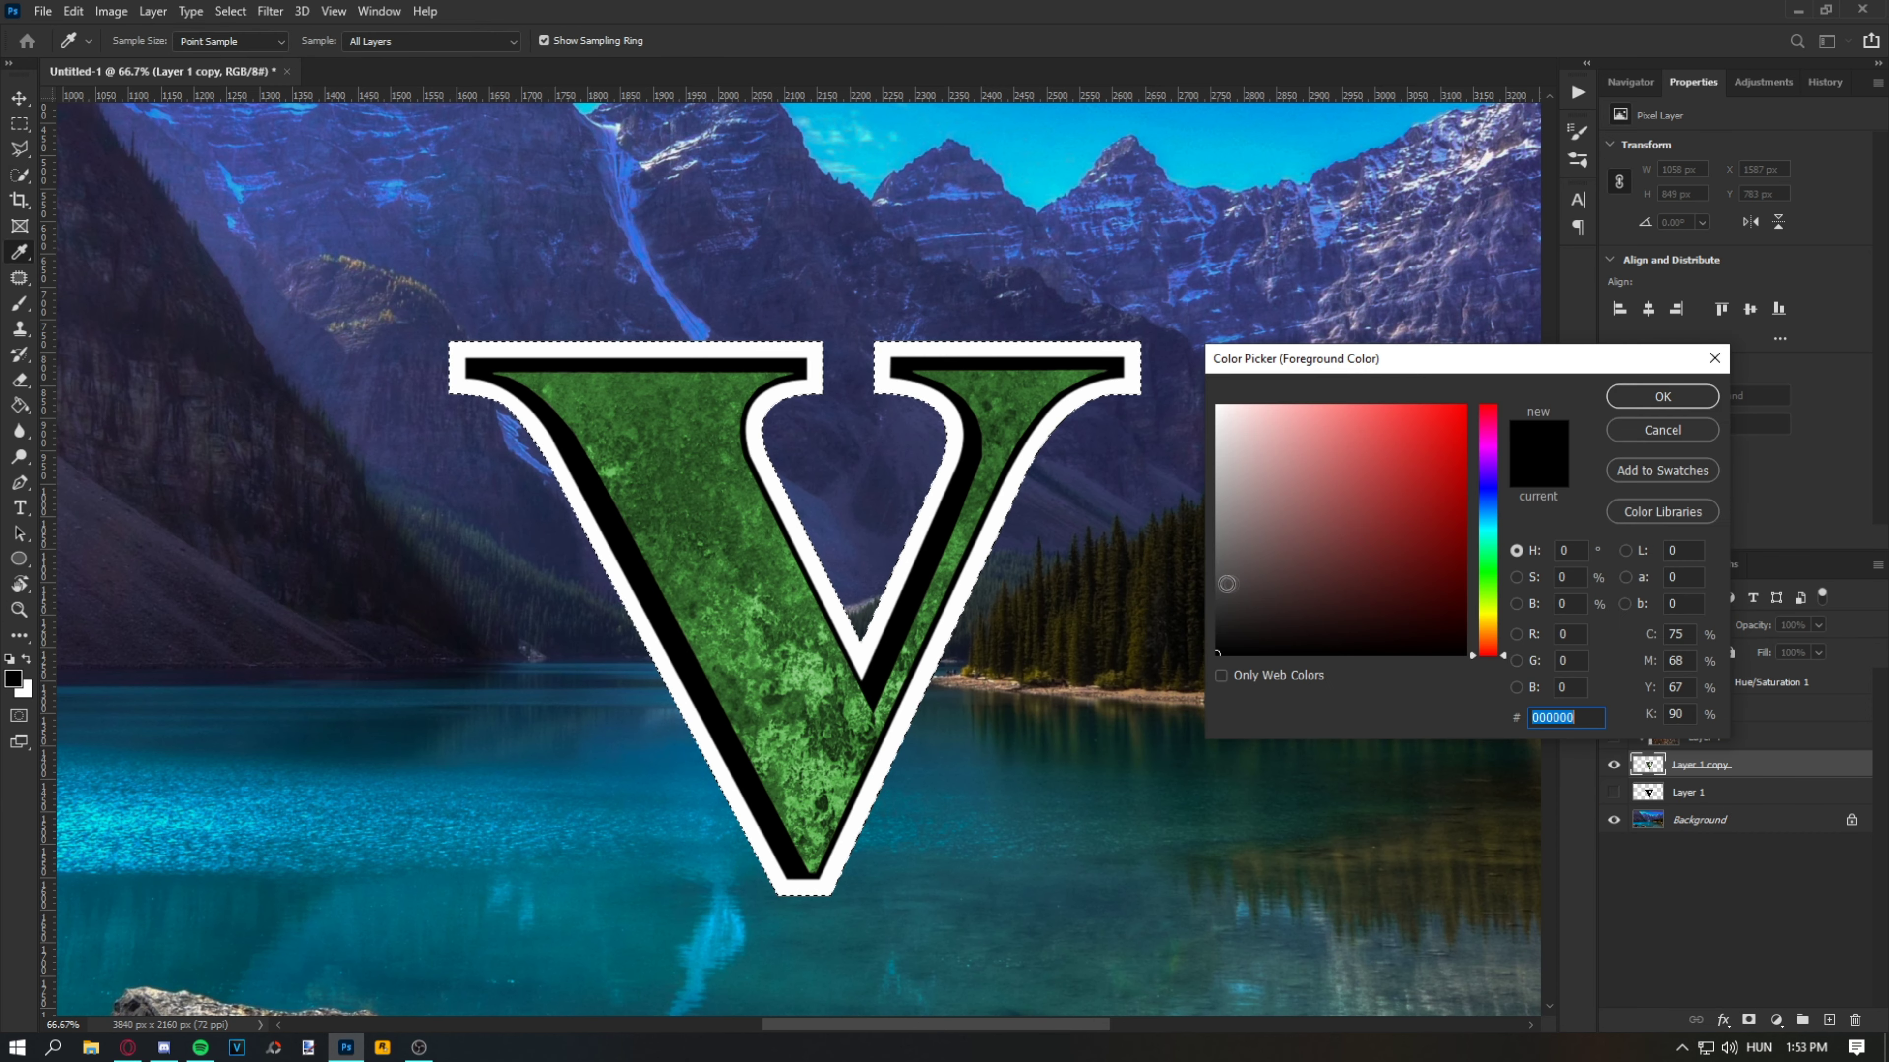
# Step: Add a second Hue/Saturation adjustment with lightness +93 to brighten the V's outline
pyautogui.click(1776, 1020)
pyautogui.click(1785, 826)
pyautogui.moveTo(1736, 299); pyautogui.dragTo(1850, 299)
pyautogui.click(1818, 653)
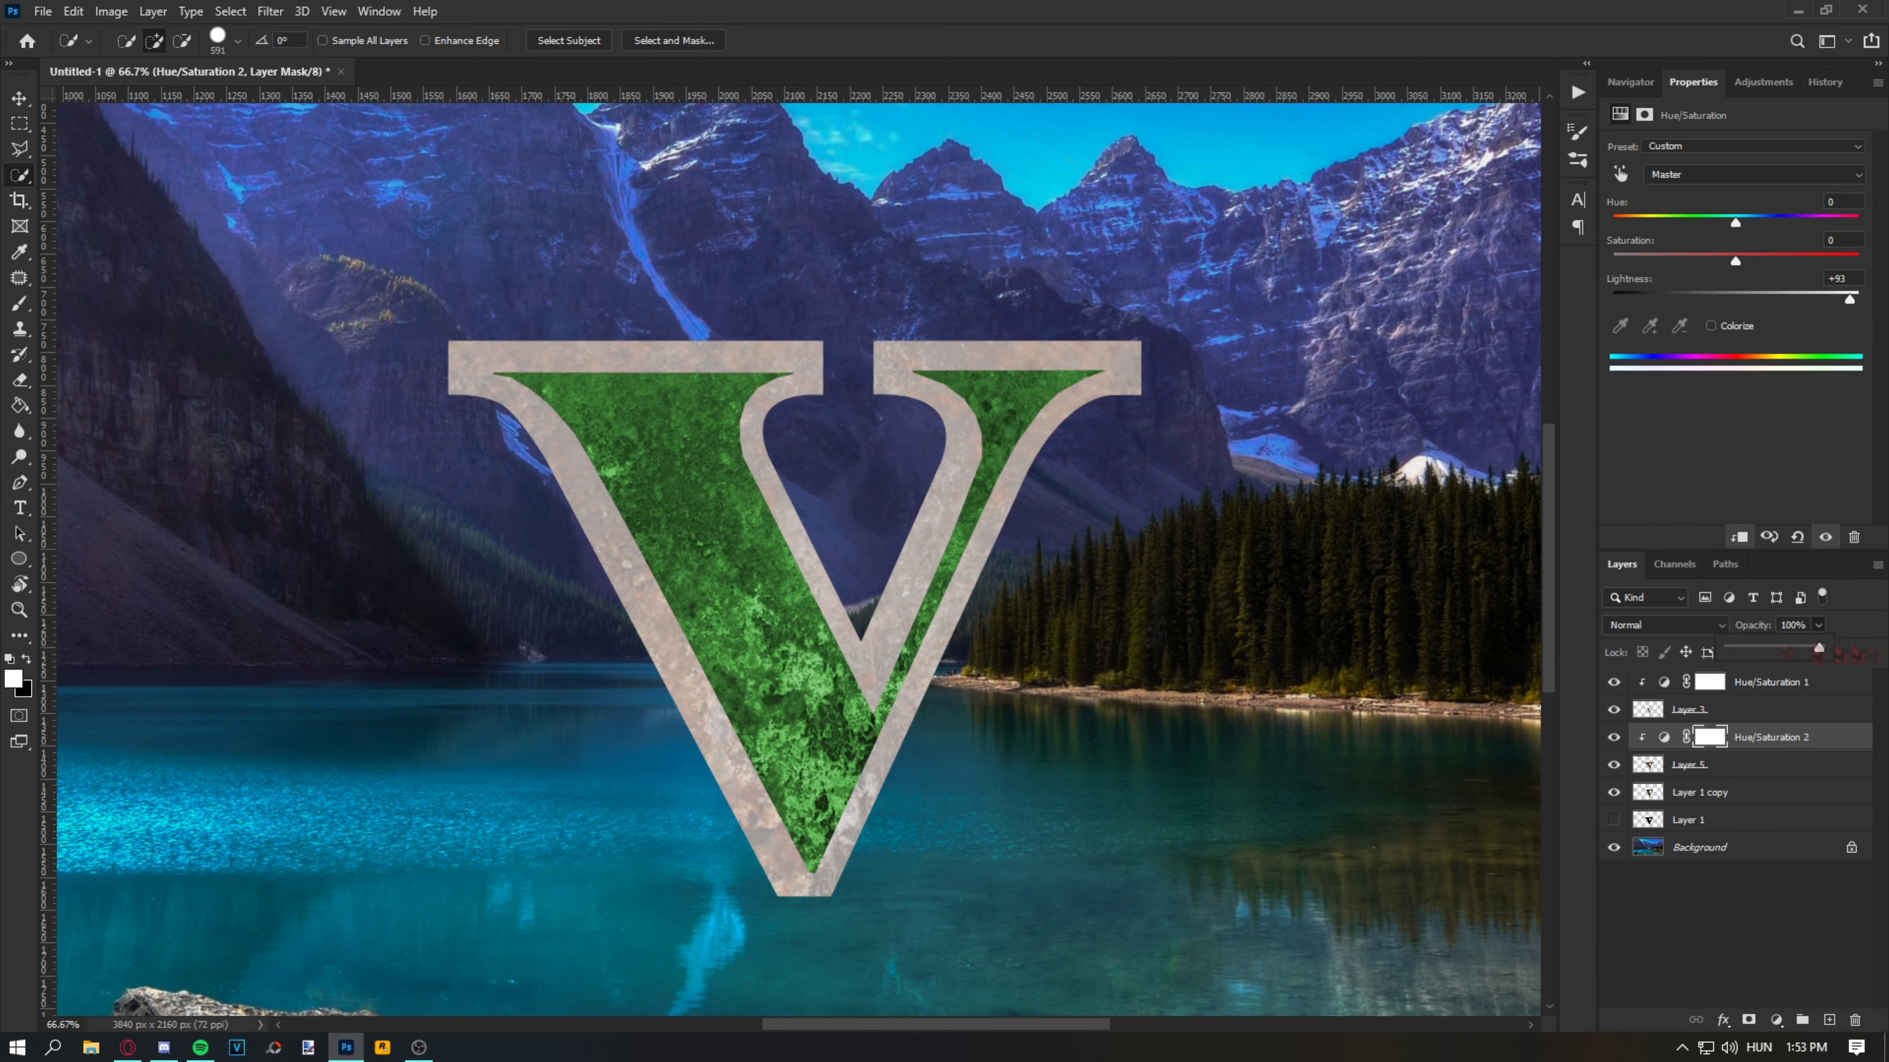
# Step: Set the layer to Overlay blending at about 24% opacity
pyautogui.click(1664, 625)
pyautogui.click(1643, 777)
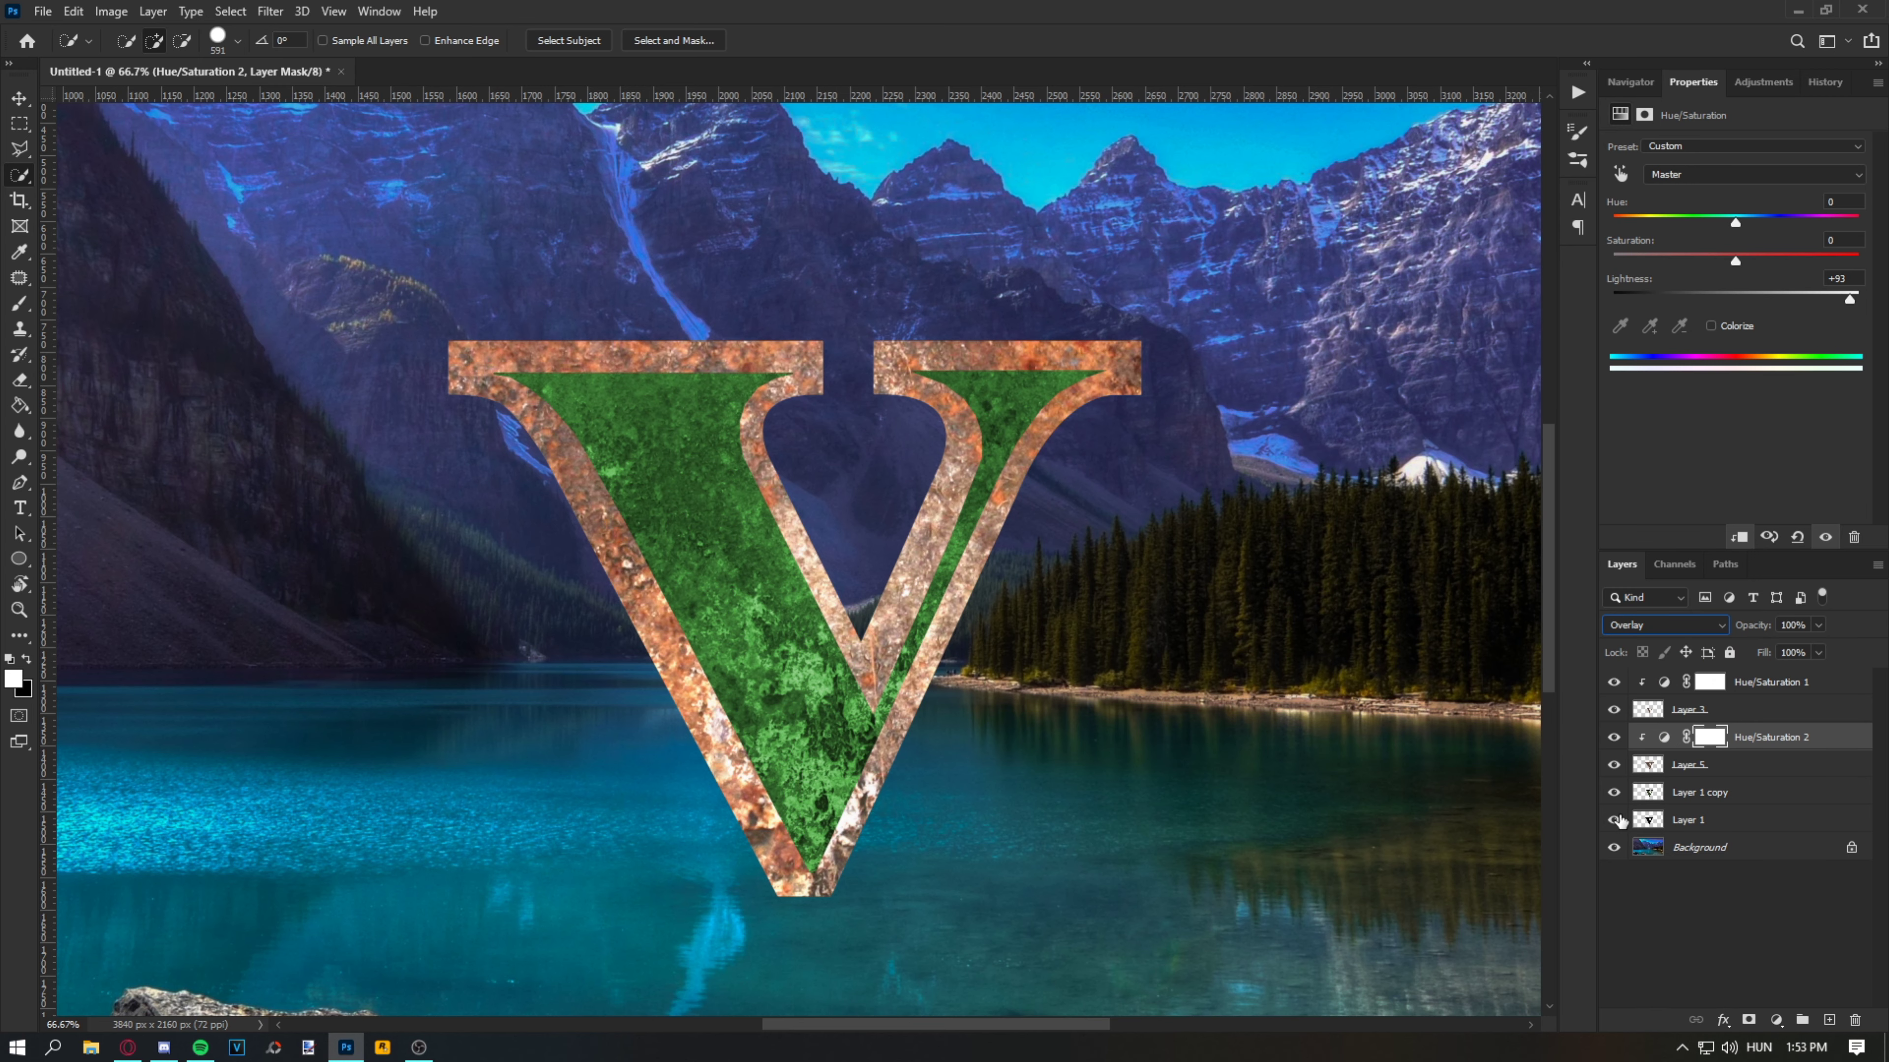
pyautogui.click(1818, 625)
pyautogui.moveTo(1823, 646); pyautogui.dragTo(1766, 658)
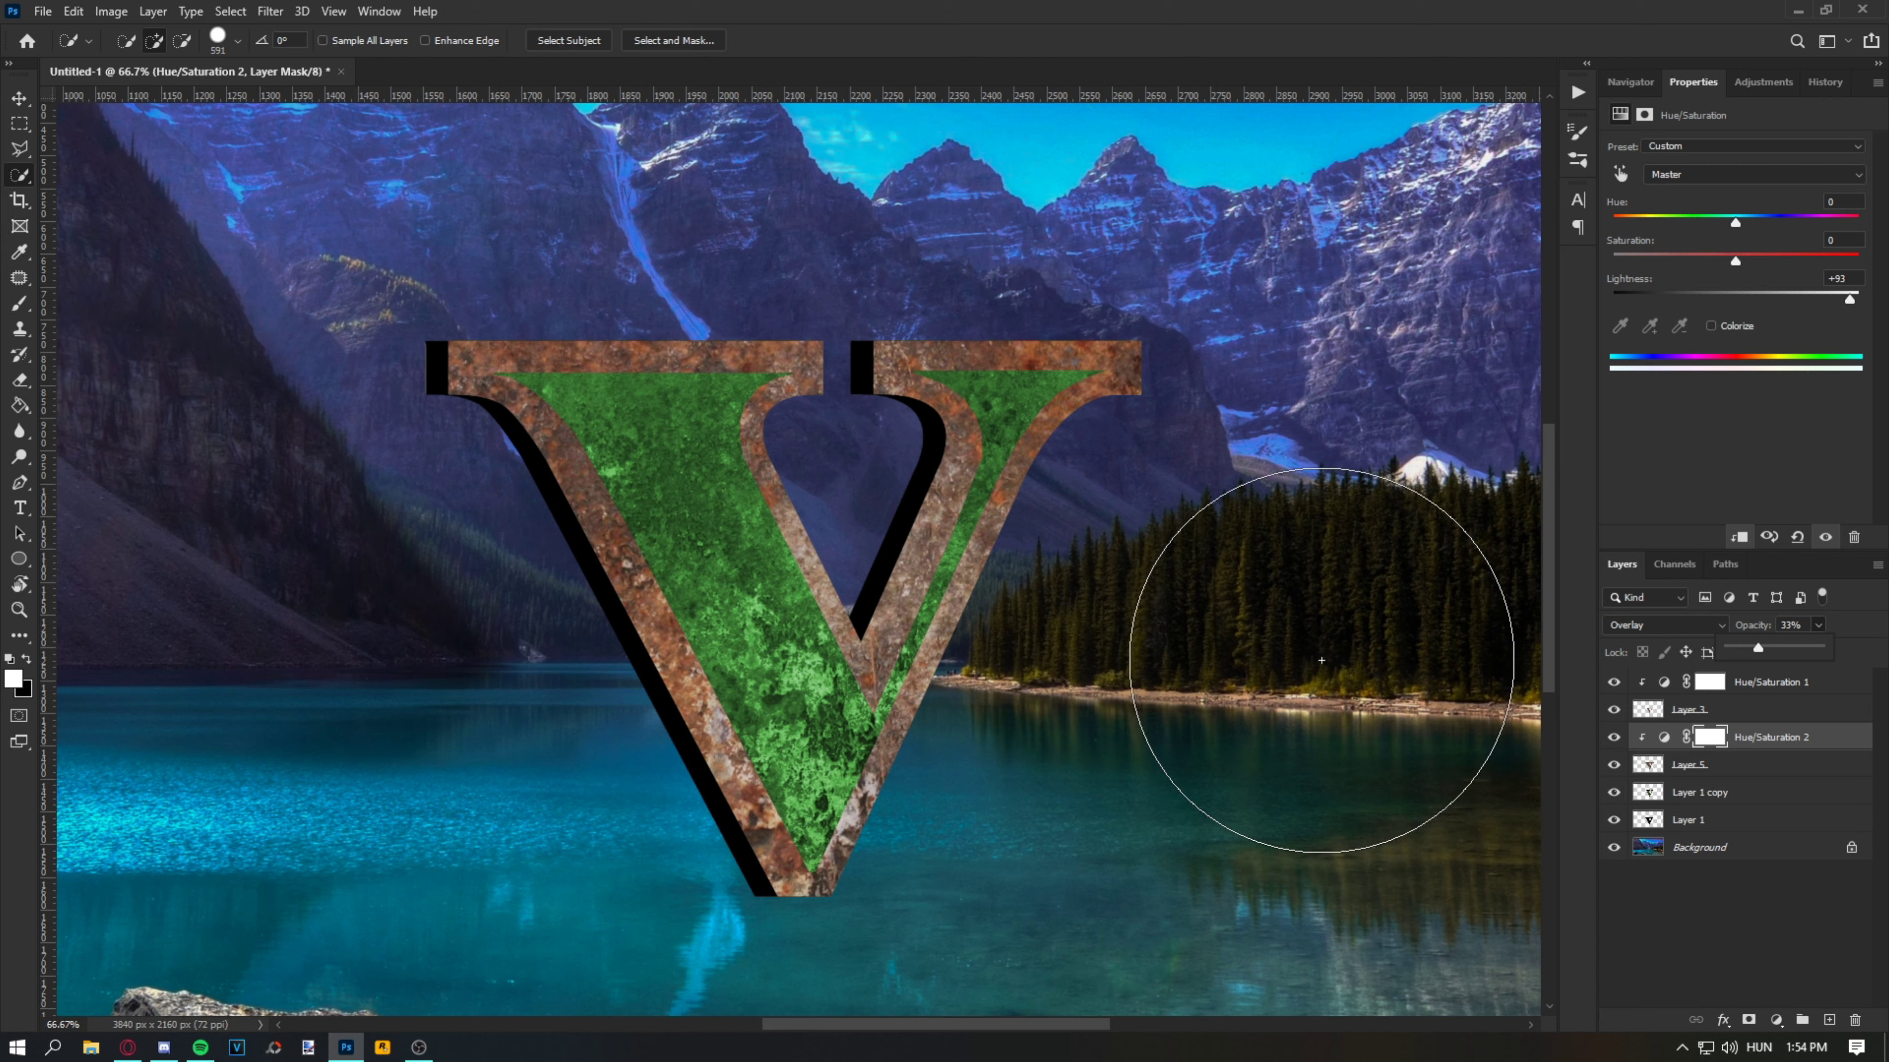
pyautogui.moveTo(1758, 647); pyautogui.dragTo(1749, 649)
pyautogui.click(1780, 796)
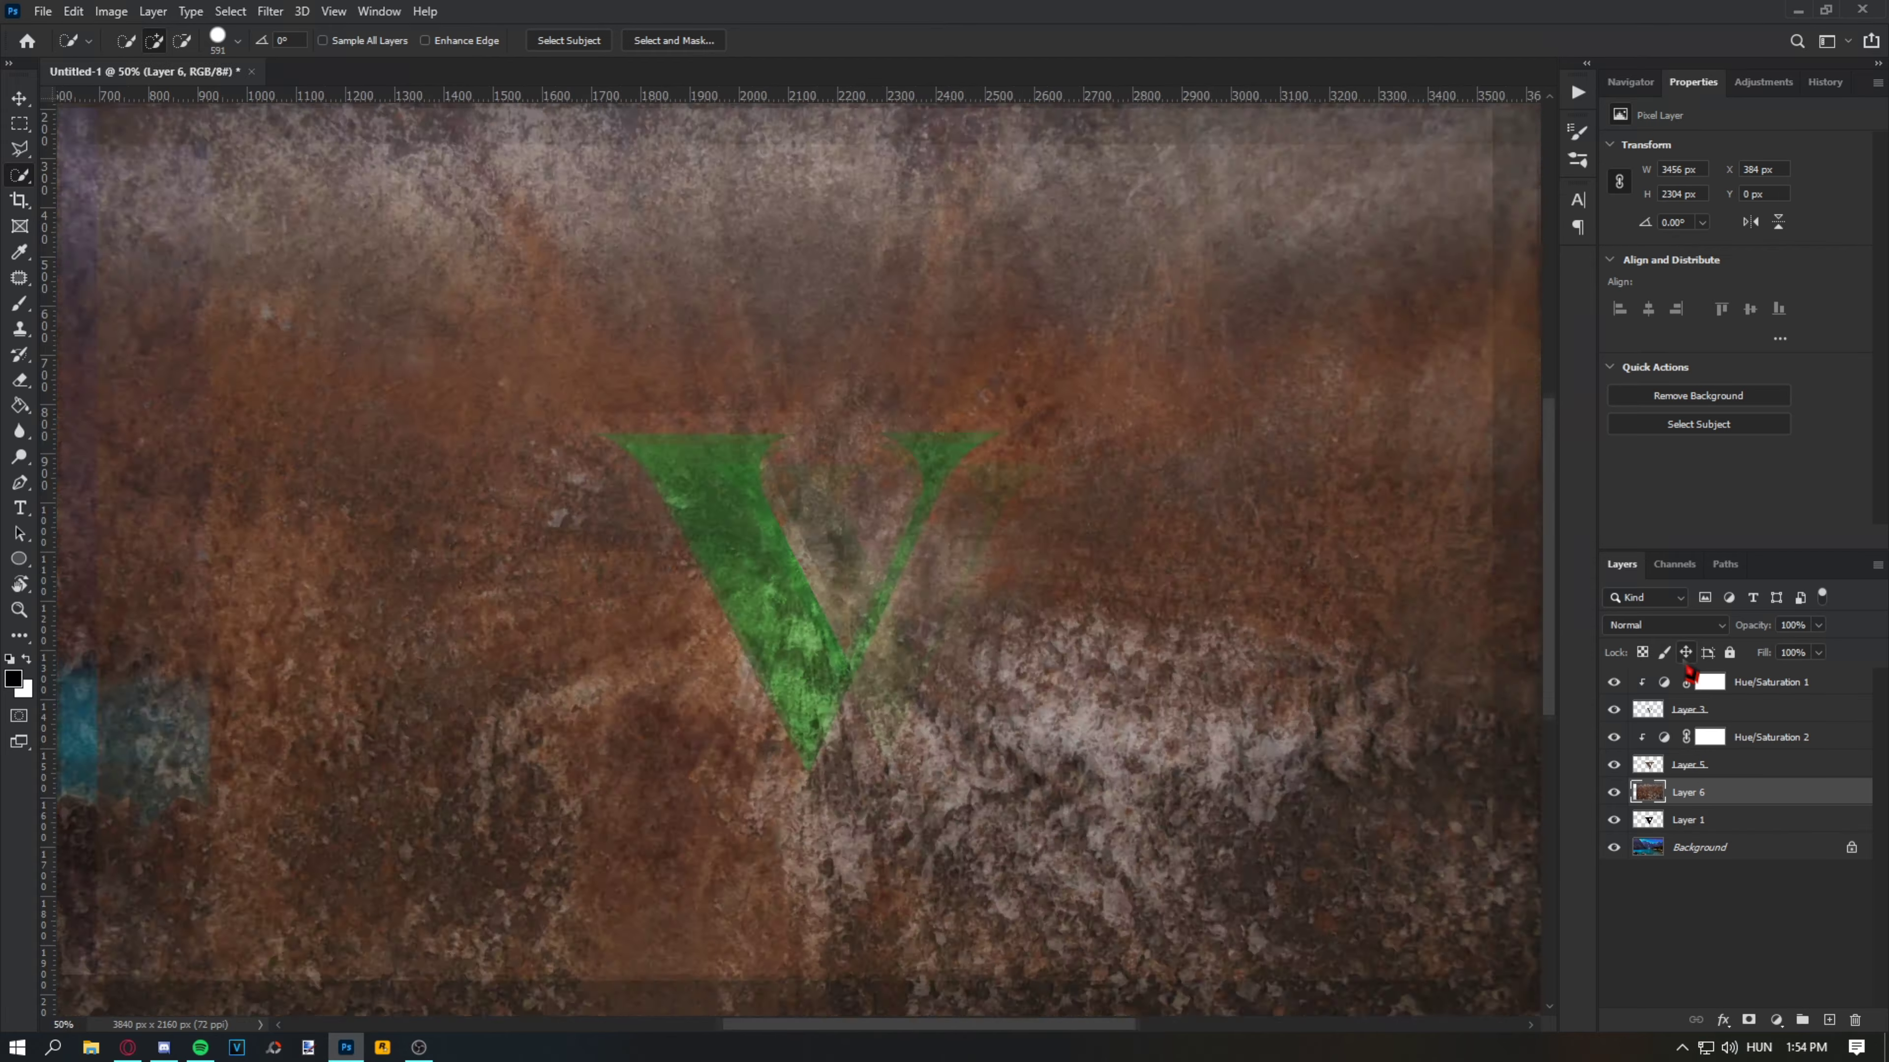
# Step: Resize the rust texture layer and darken it with a clipped Brightness/Contrast adjustment
pyautogui.hotkey('ctrl', 't')
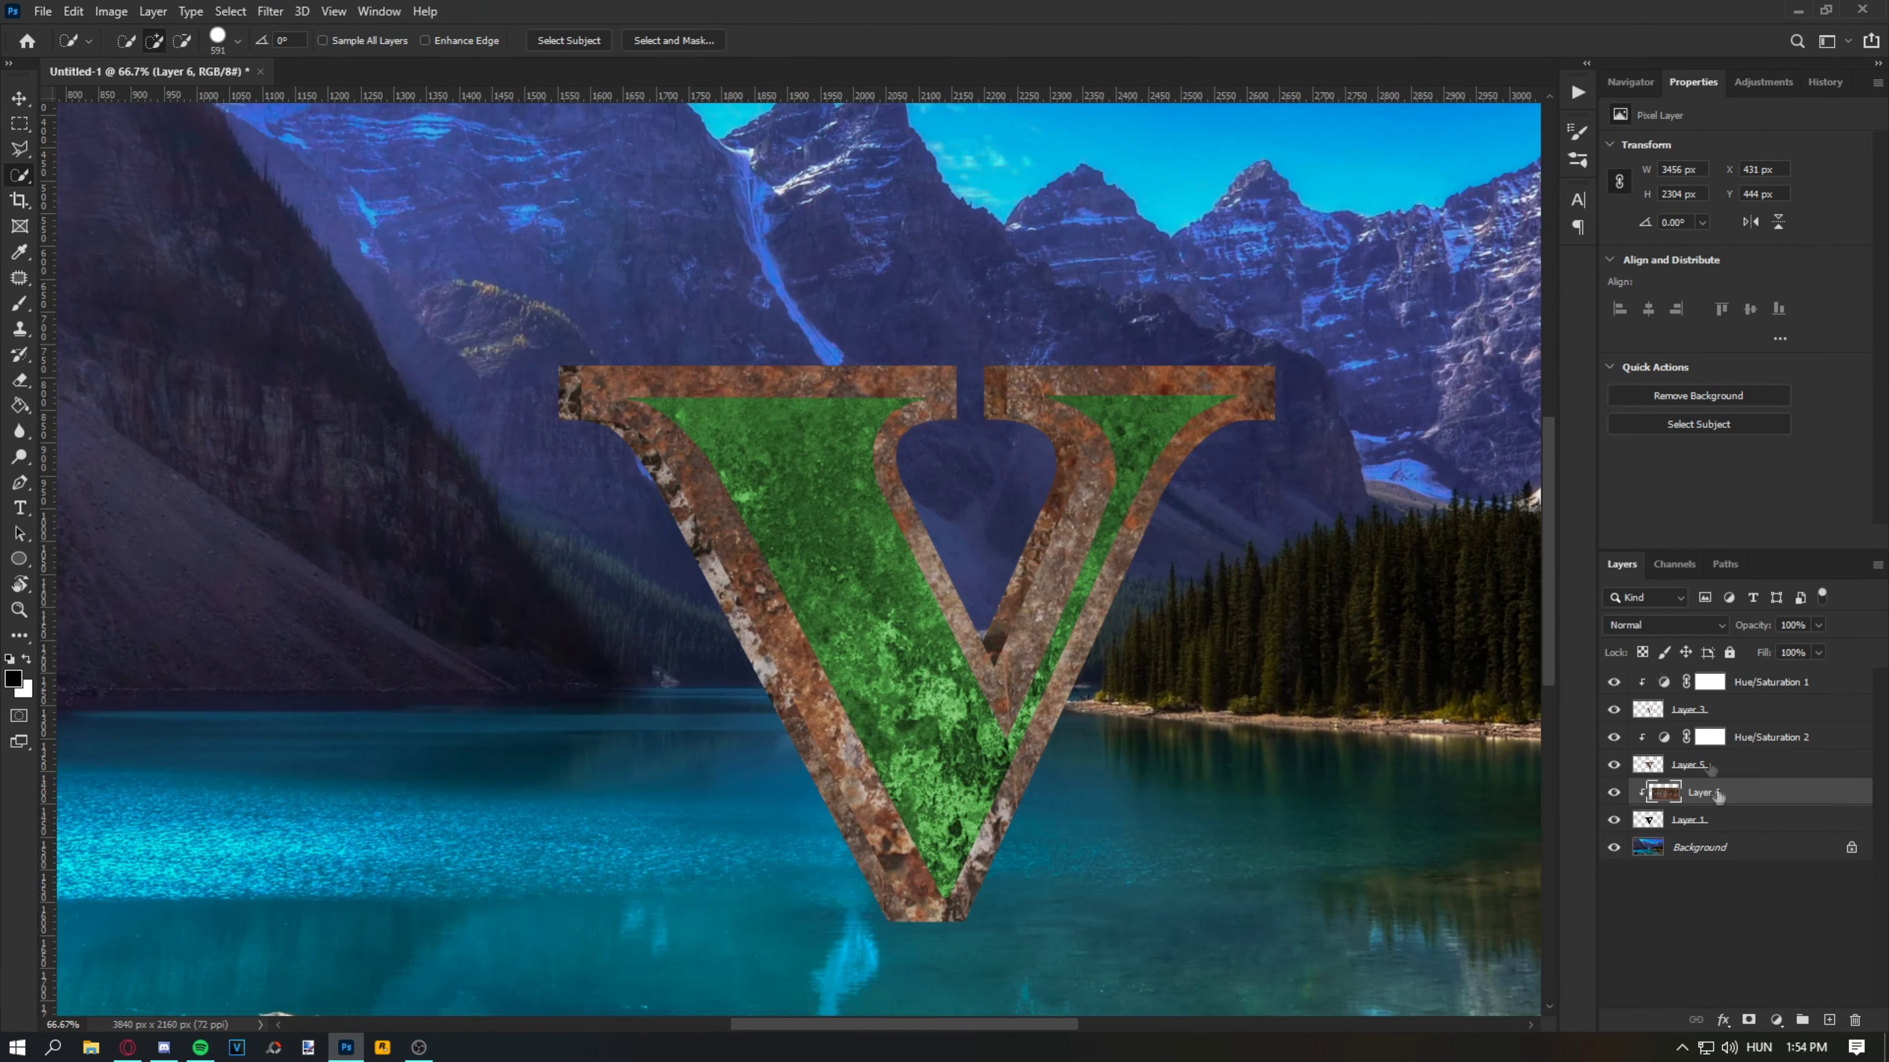
pyautogui.click(1775, 1019)
pyautogui.click(1821, 780)
pyautogui.moveTo(1736, 202); pyautogui.dragTo(1634, 202)
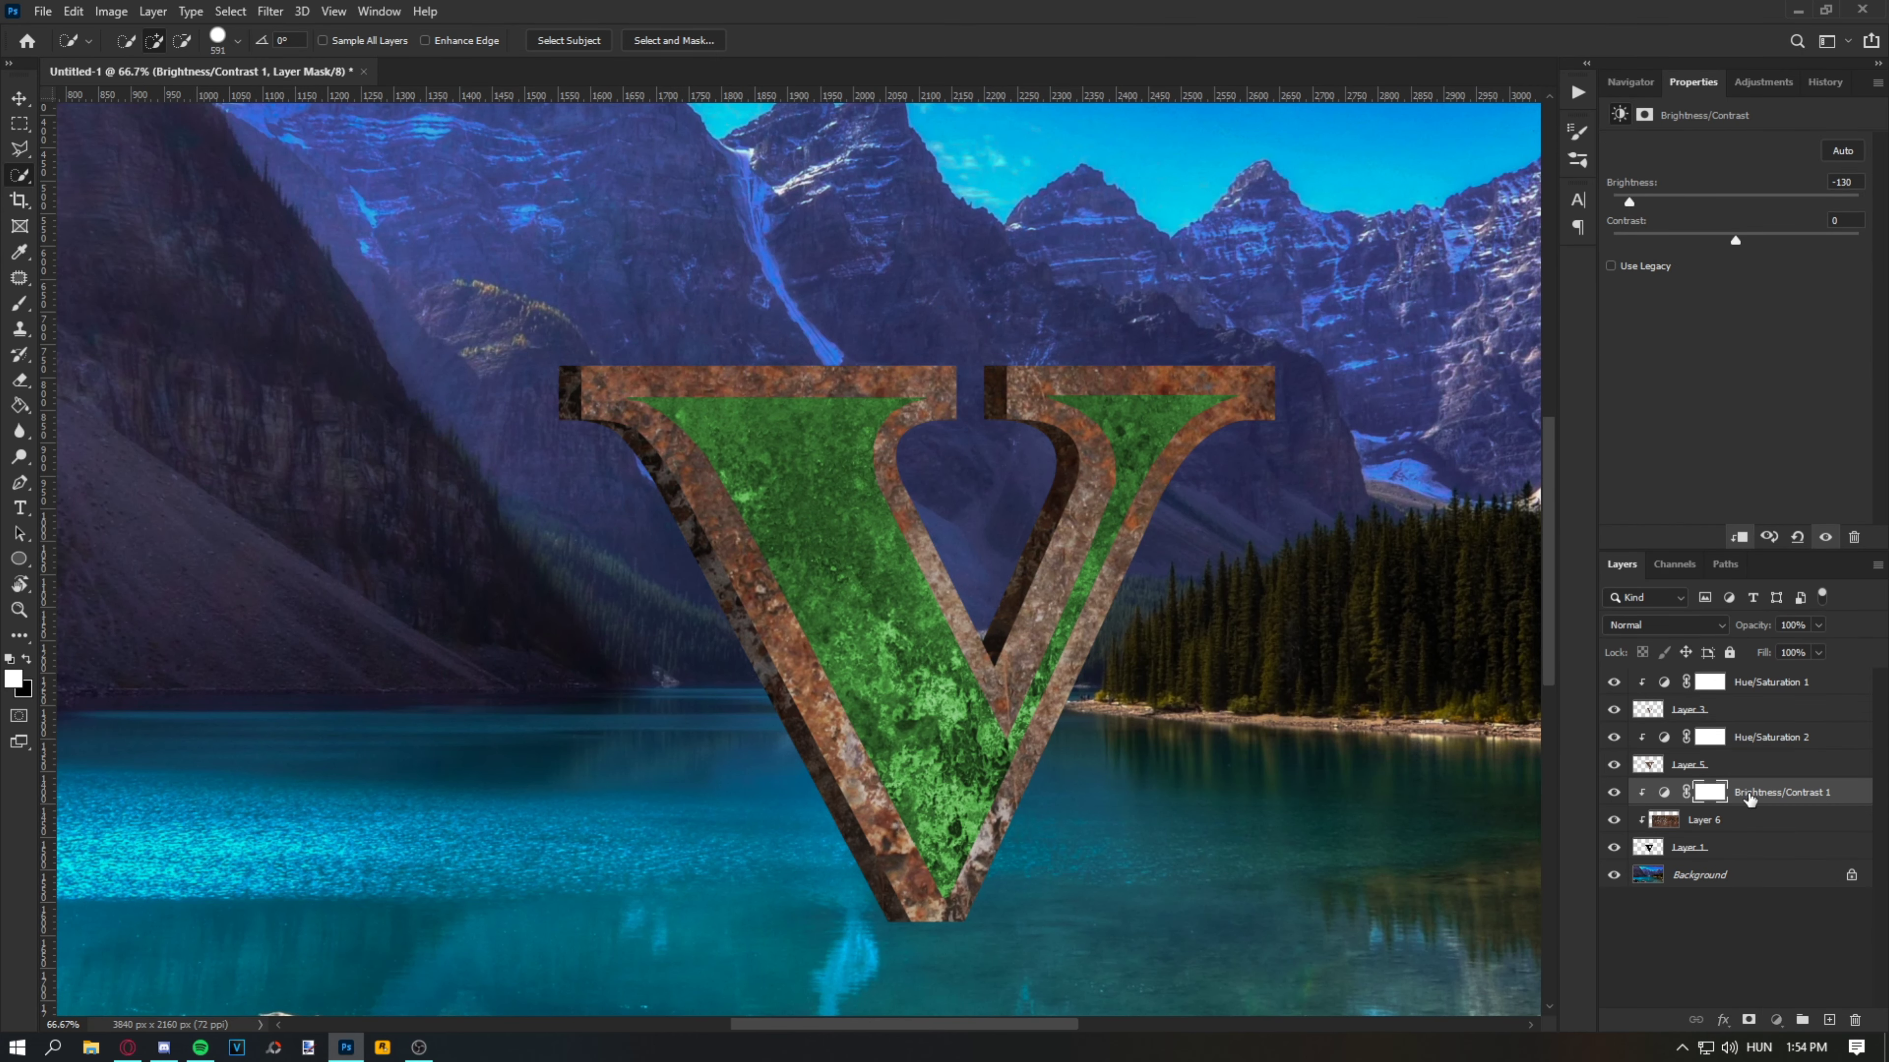
pyautogui.scroll(-3, 1469, 610)
# Step: Lower Hue/Saturation 1 lightness to -31 so the V becomes dark rusty metal
pyautogui.click(1781, 691)
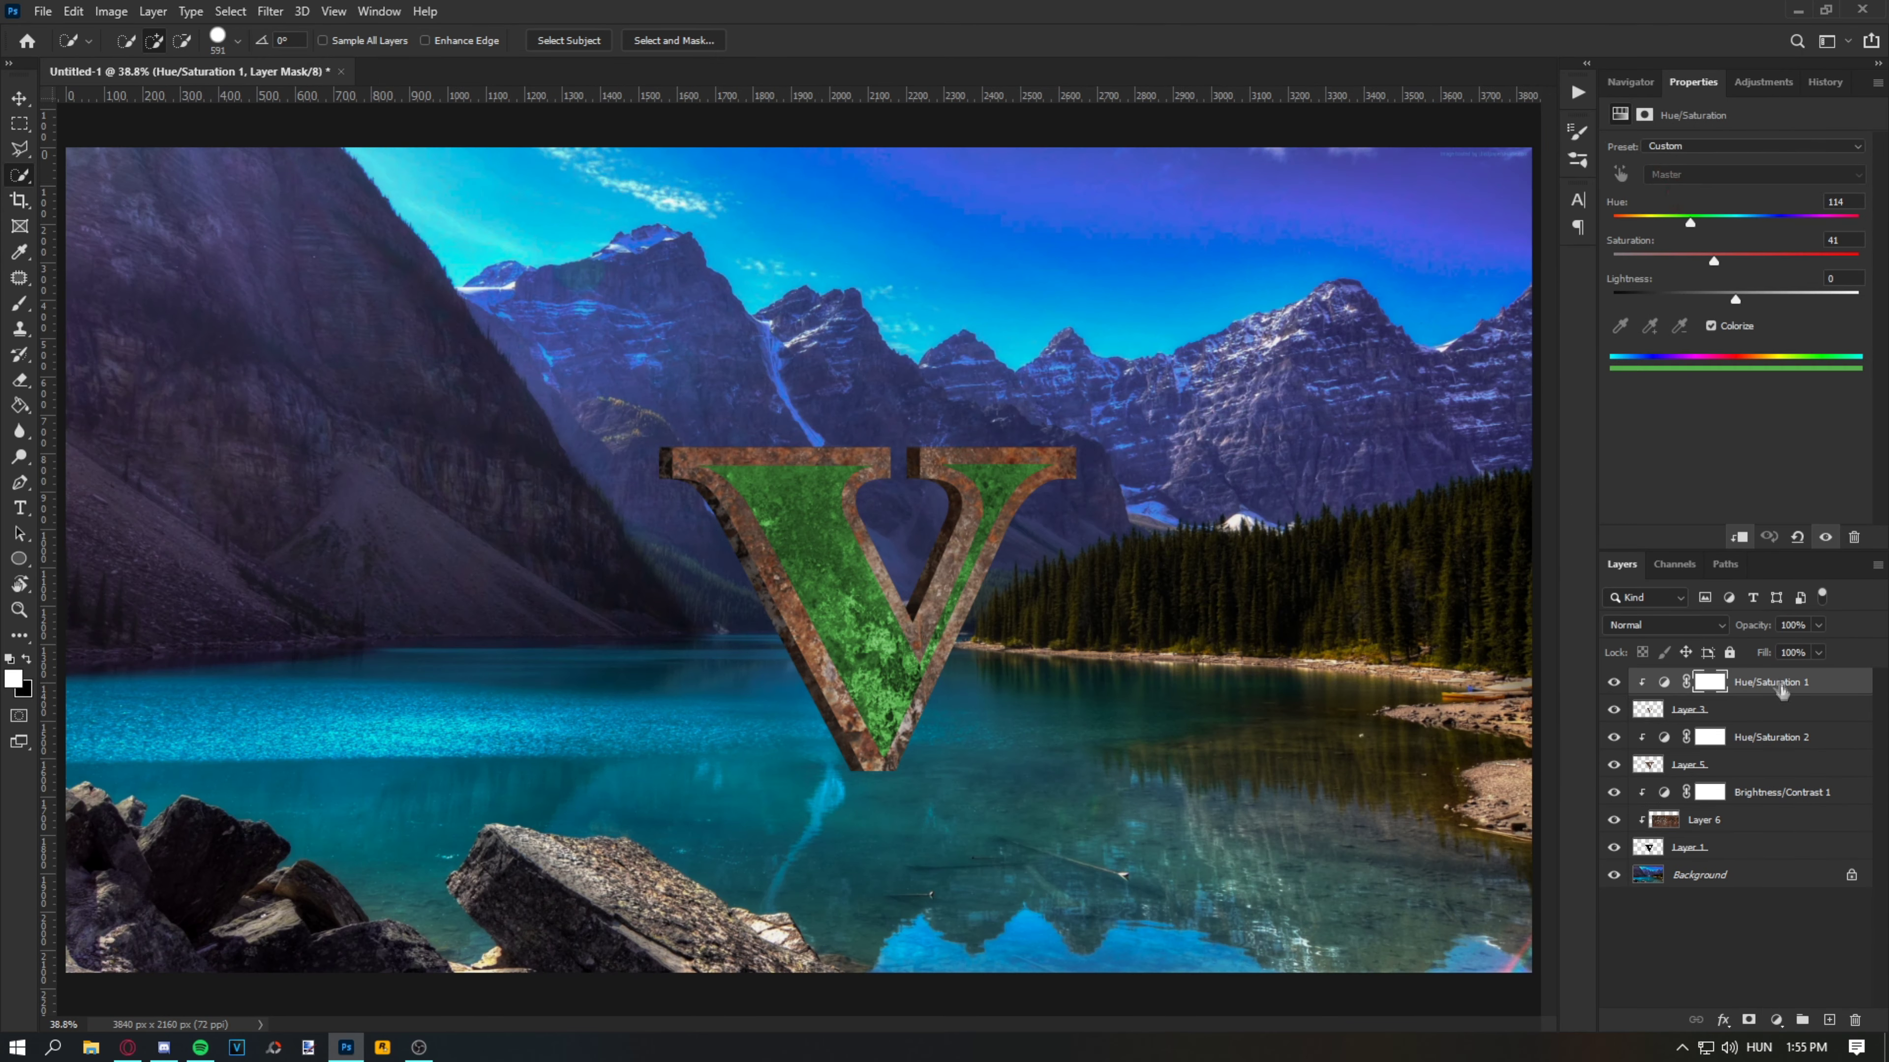
pyautogui.moveTo(1736, 299); pyautogui.dragTo(1696, 299)
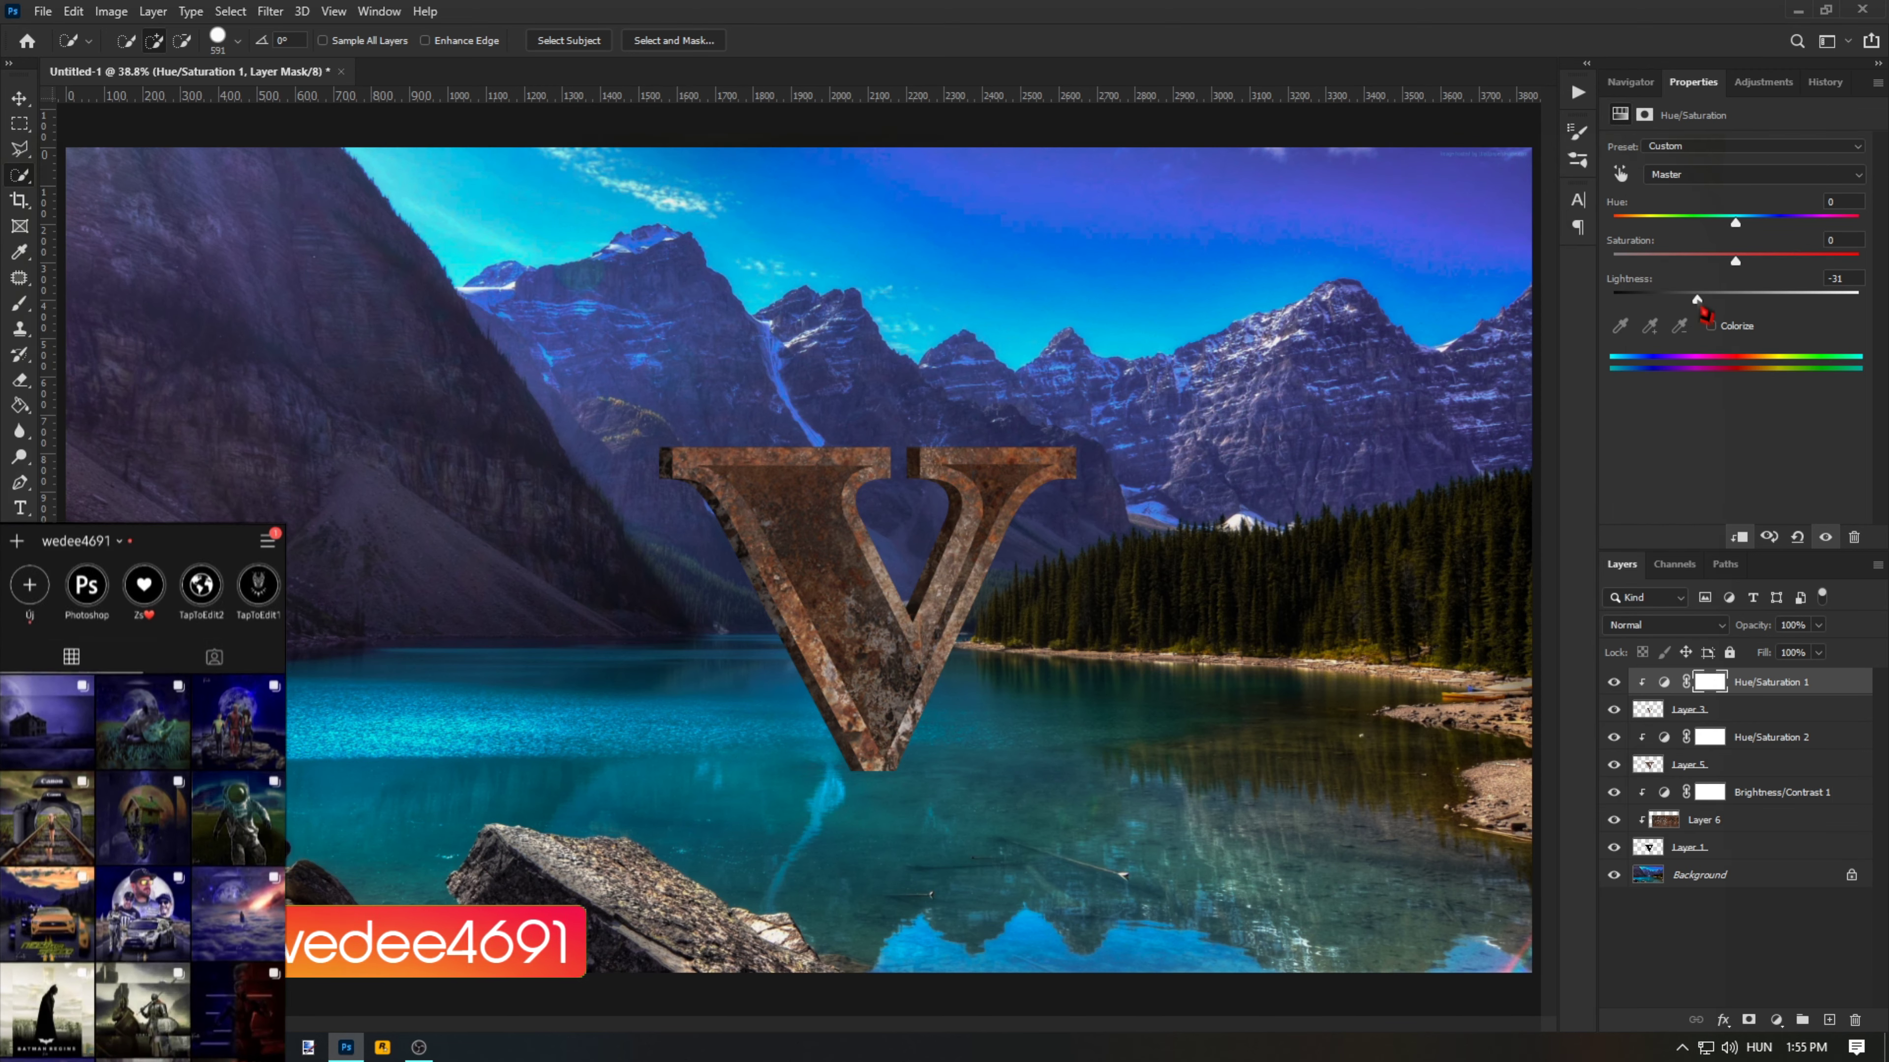
pyautogui.keyDown('shift'); pyautogui.click(1722, 844); pyautogui.keyUp('shift')
pyautogui.hotkey('ctrl', 't')
# Step: Distort the selected V layers into a tilt and merge them into one layer
pyautogui.moveTo(1284, 581)
pyautogui.mouseDown()
pyautogui.moveTo(1100, 573)
pyautogui.moveTo(966, 673)
pyautogui.mouseUp()
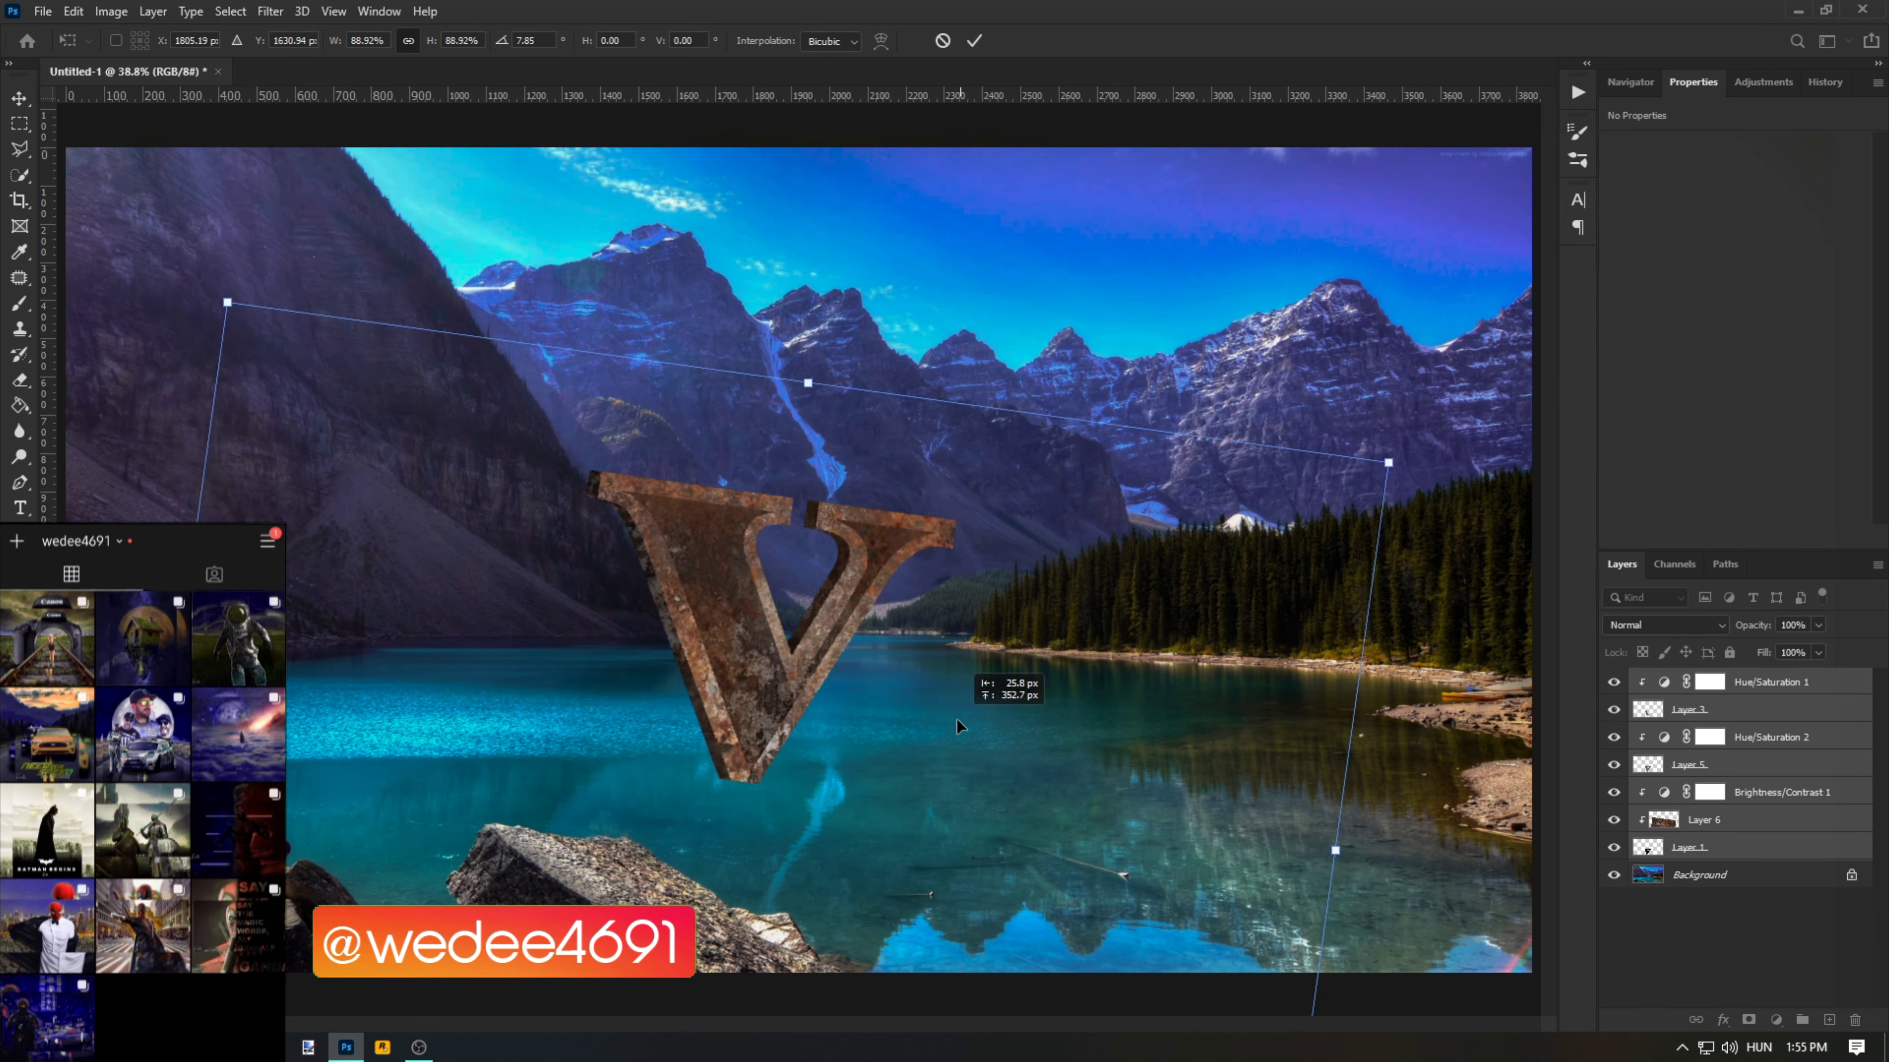
pyautogui.press('Return')
pyautogui.press('w')
pyautogui.hotkey('ctrl', 'e')
pyautogui.hotkey('ctrl', 'z')
# Step: Hide the lake background, erase the V's base, and rotate the merged V further
pyautogui.rightClick(1733, 853)
pyautogui.click(1613, 709)
pyautogui.press('e')
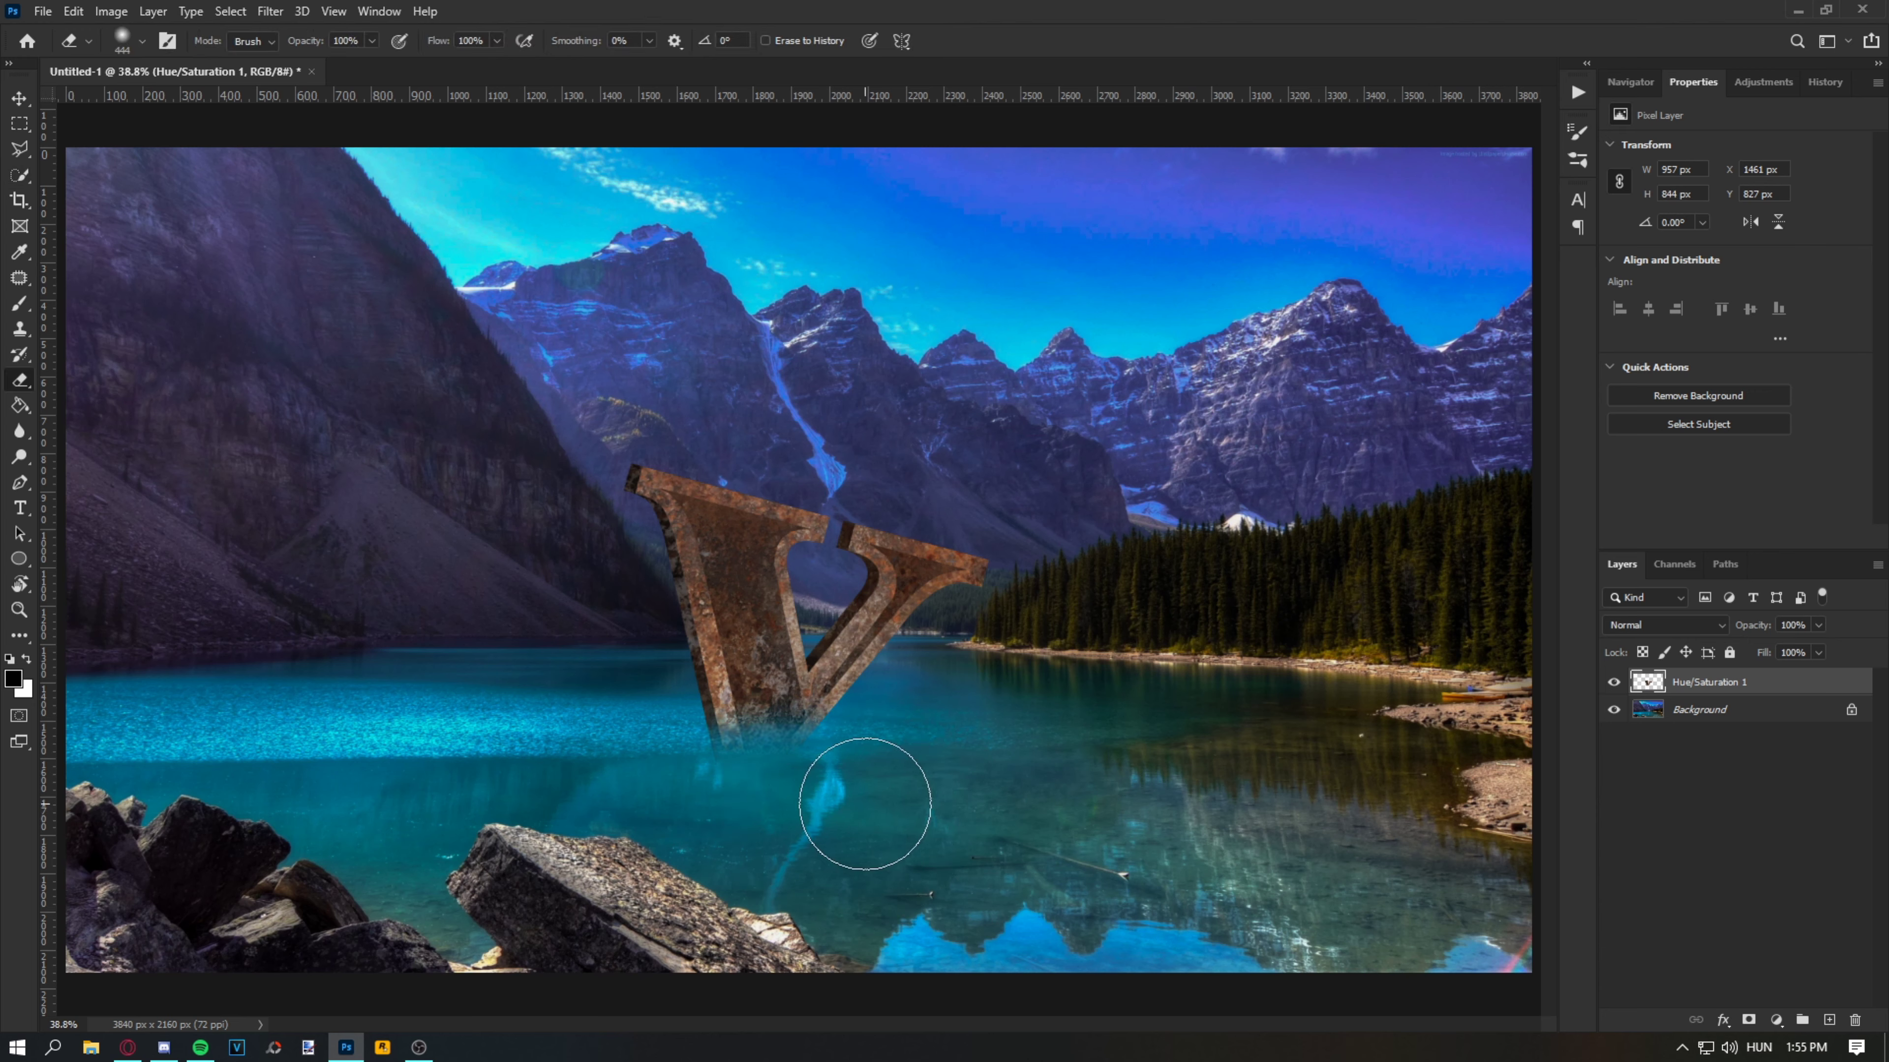
pyautogui.hotkey('ctrl', 't')
pyautogui.moveTo(865, 803); pyautogui.dragTo(863, 844)
pyautogui.press('Return')
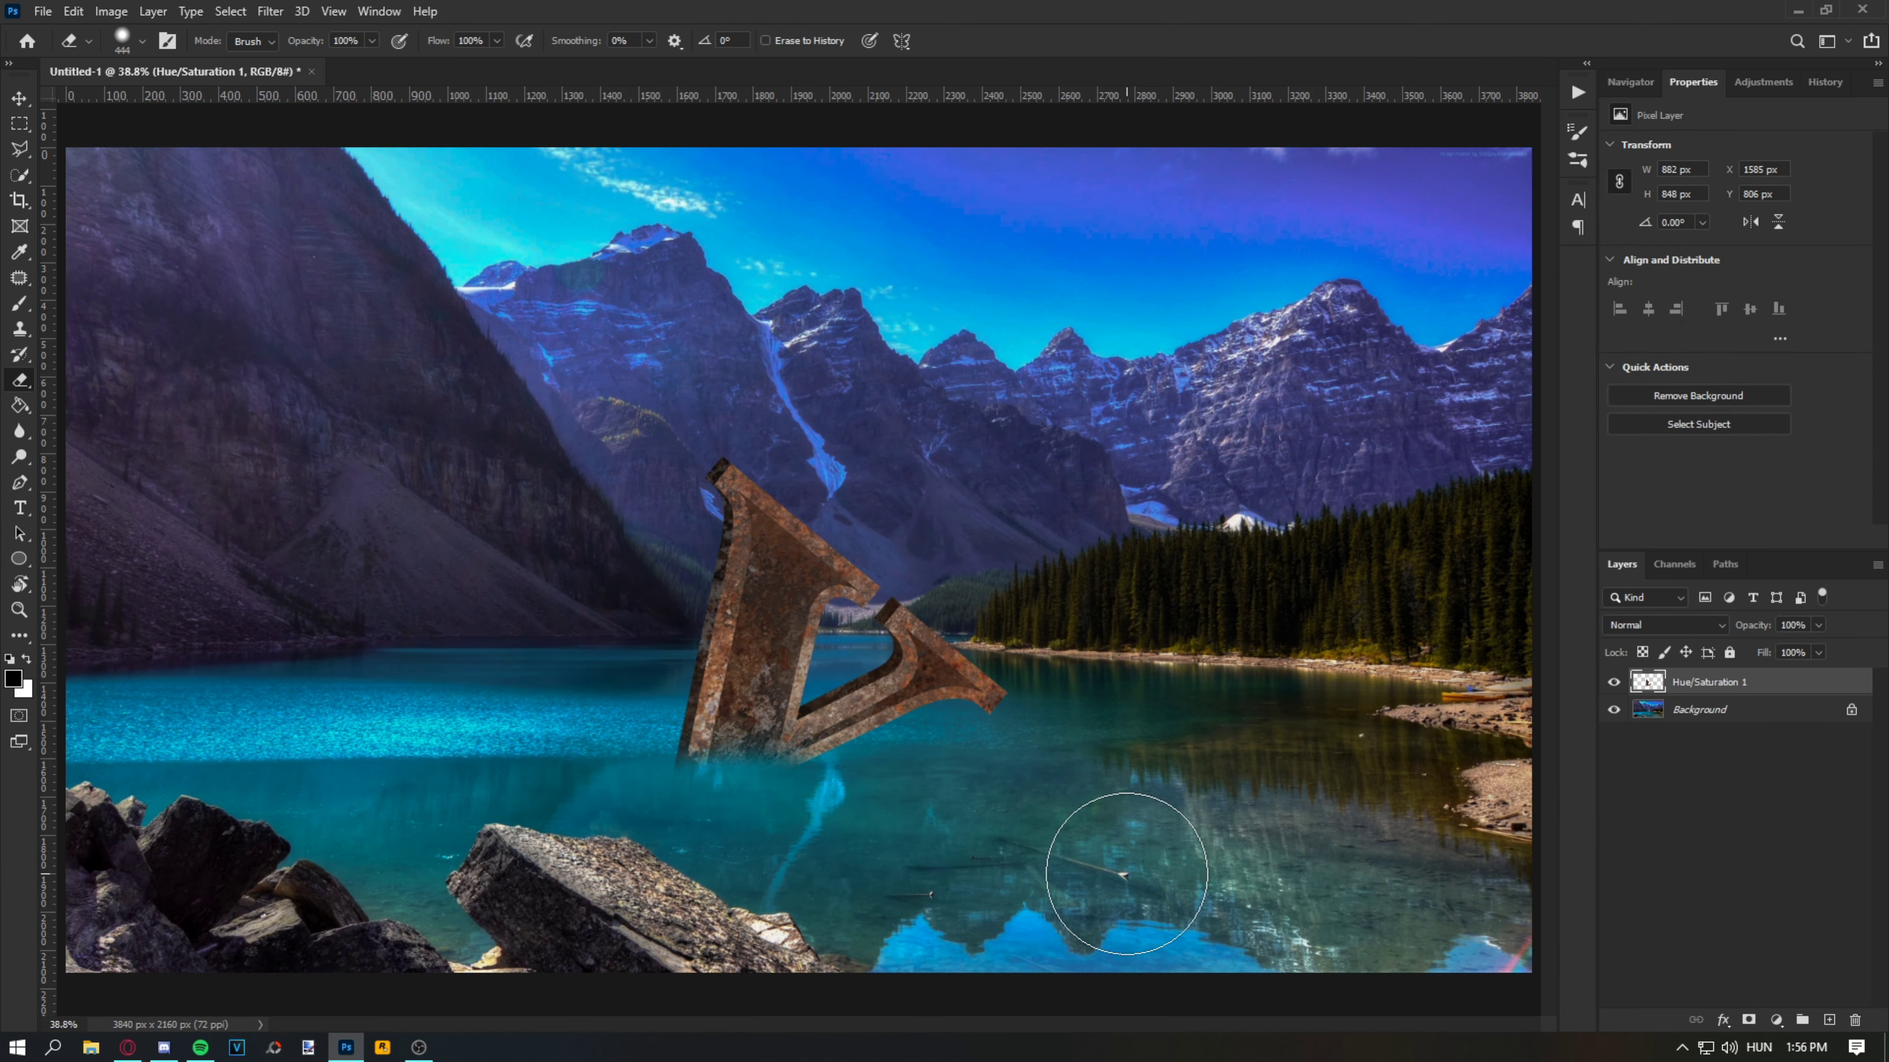
pyautogui.click(1703, 709)
pyautogui.hotkey('ctrl', 't')
pyautogui.rightClick(863, 357)
# Step: Flip the V copy vertically and move it down into the water as a reflection
pyautogui.click(906, 801)
pyautogui.moveTo(844, 538); pyautogui.dragTo(844, 761)
pyautogui.press('Return')
pyautogui.scroll(2, 691, 822)
pyautogui.click(1614, 709)
pyautogui.press('l')
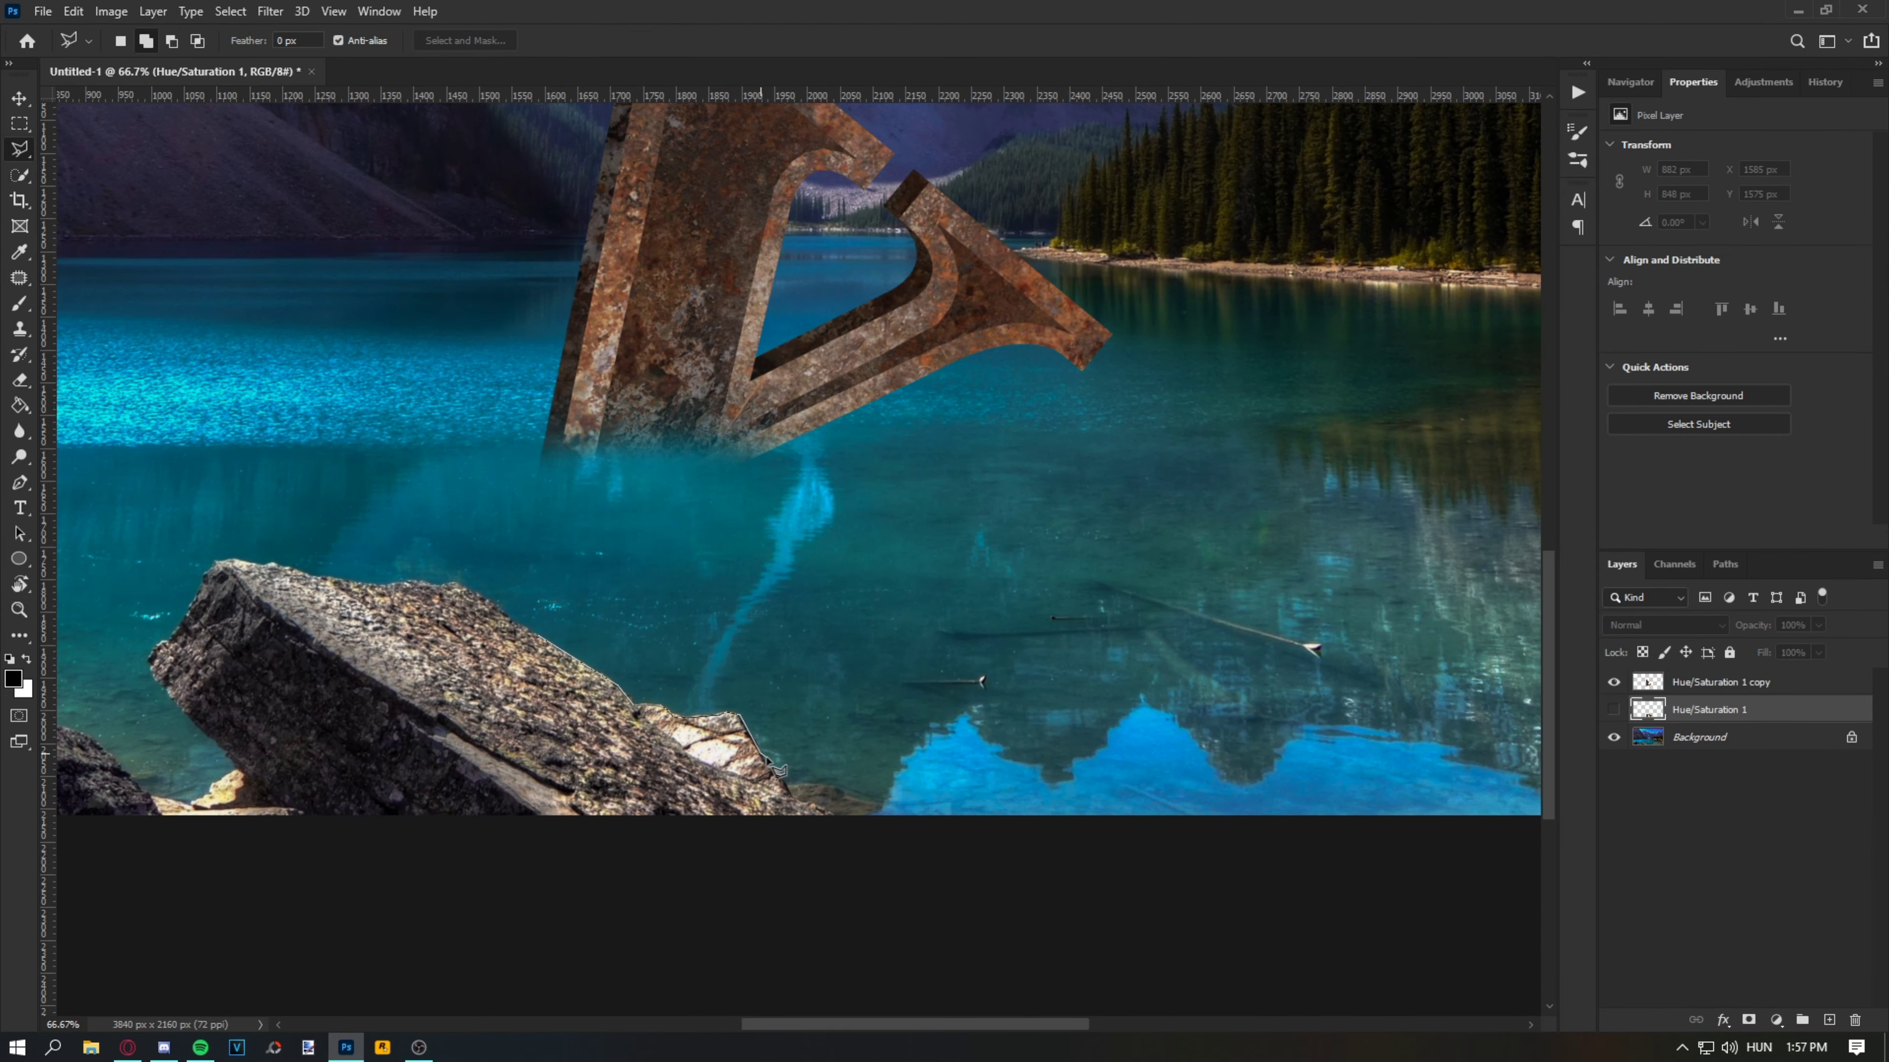
pyautogui.press('Escape')
pyautogui.click(1614, 709)
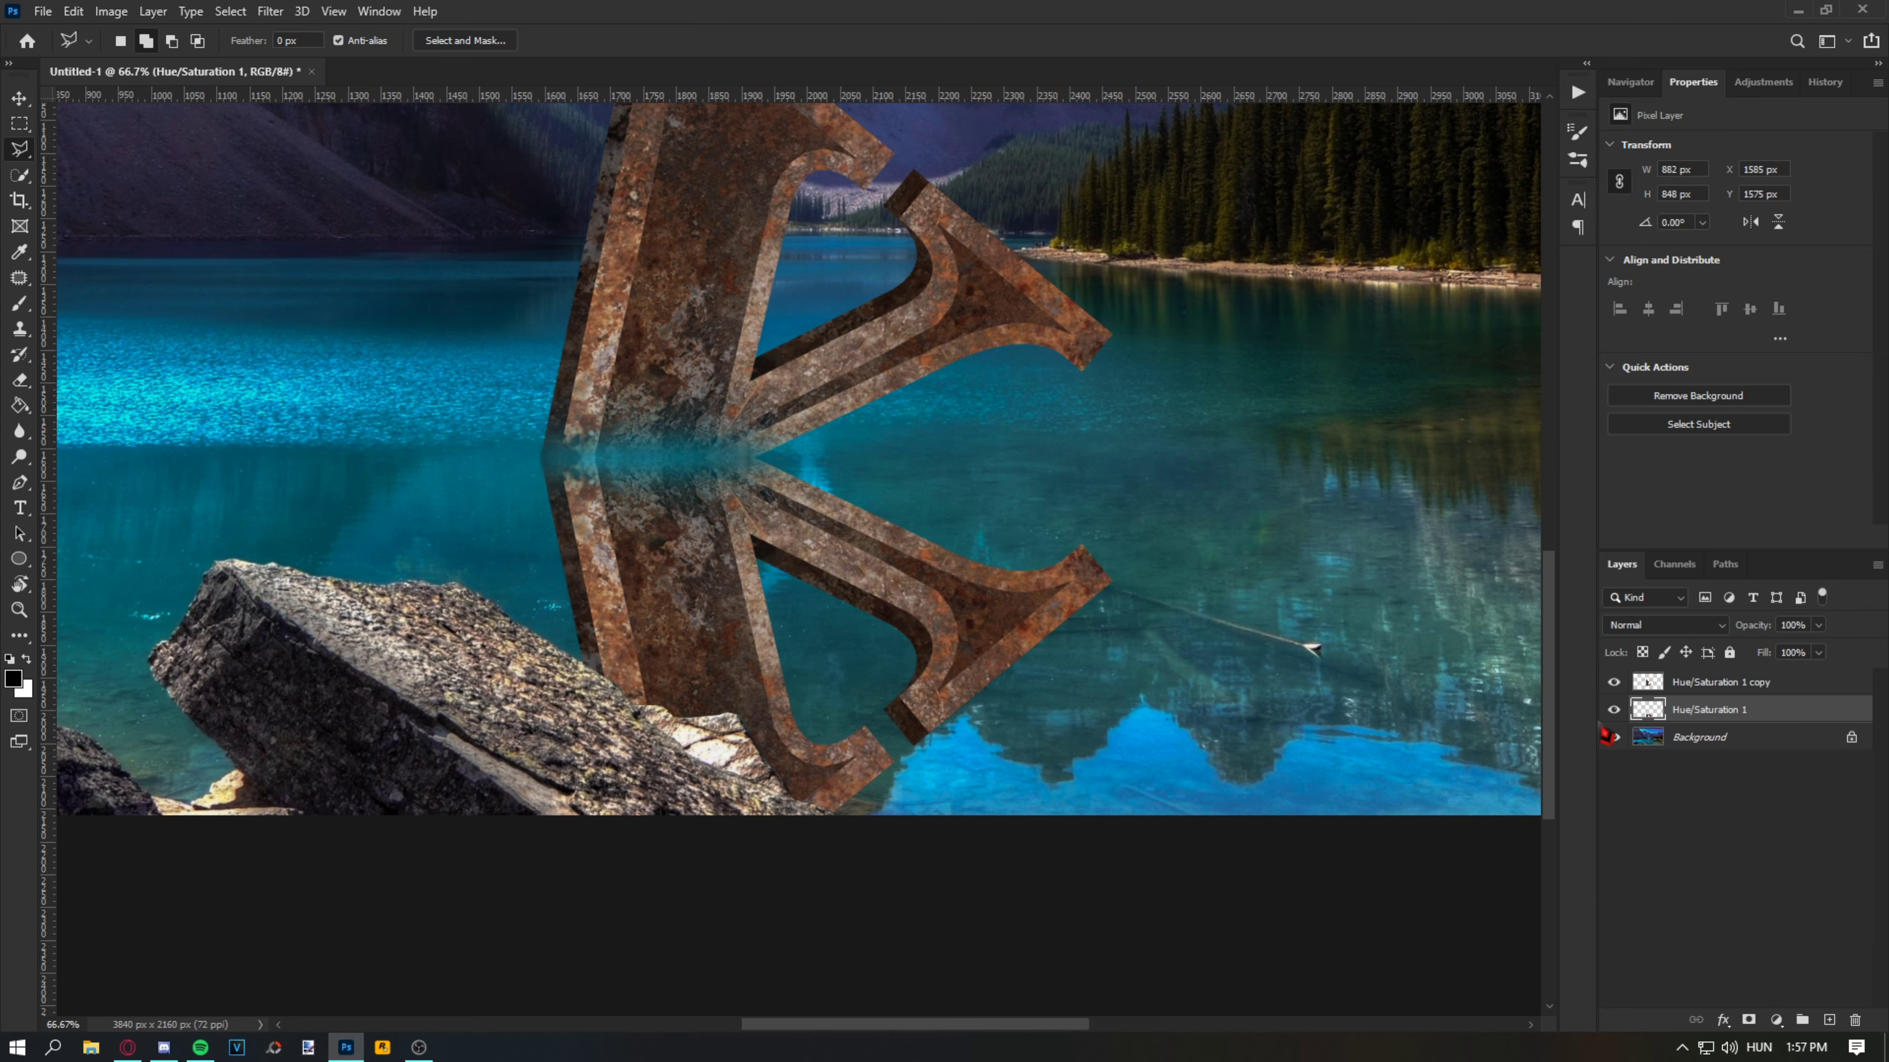
pyautogui.hotkey('ctrl', '0')
pyautogui.hotkey('ctrl', 't')
pyautogui.press('Return')
# Step: Give the reflection a clipped Hue/Saturation hue shift, discarding a trial Color Balance
pyautogui.click(1776, 1019)
pyautogui.click(1785, 840)
pyautogui.click(1771, 254)
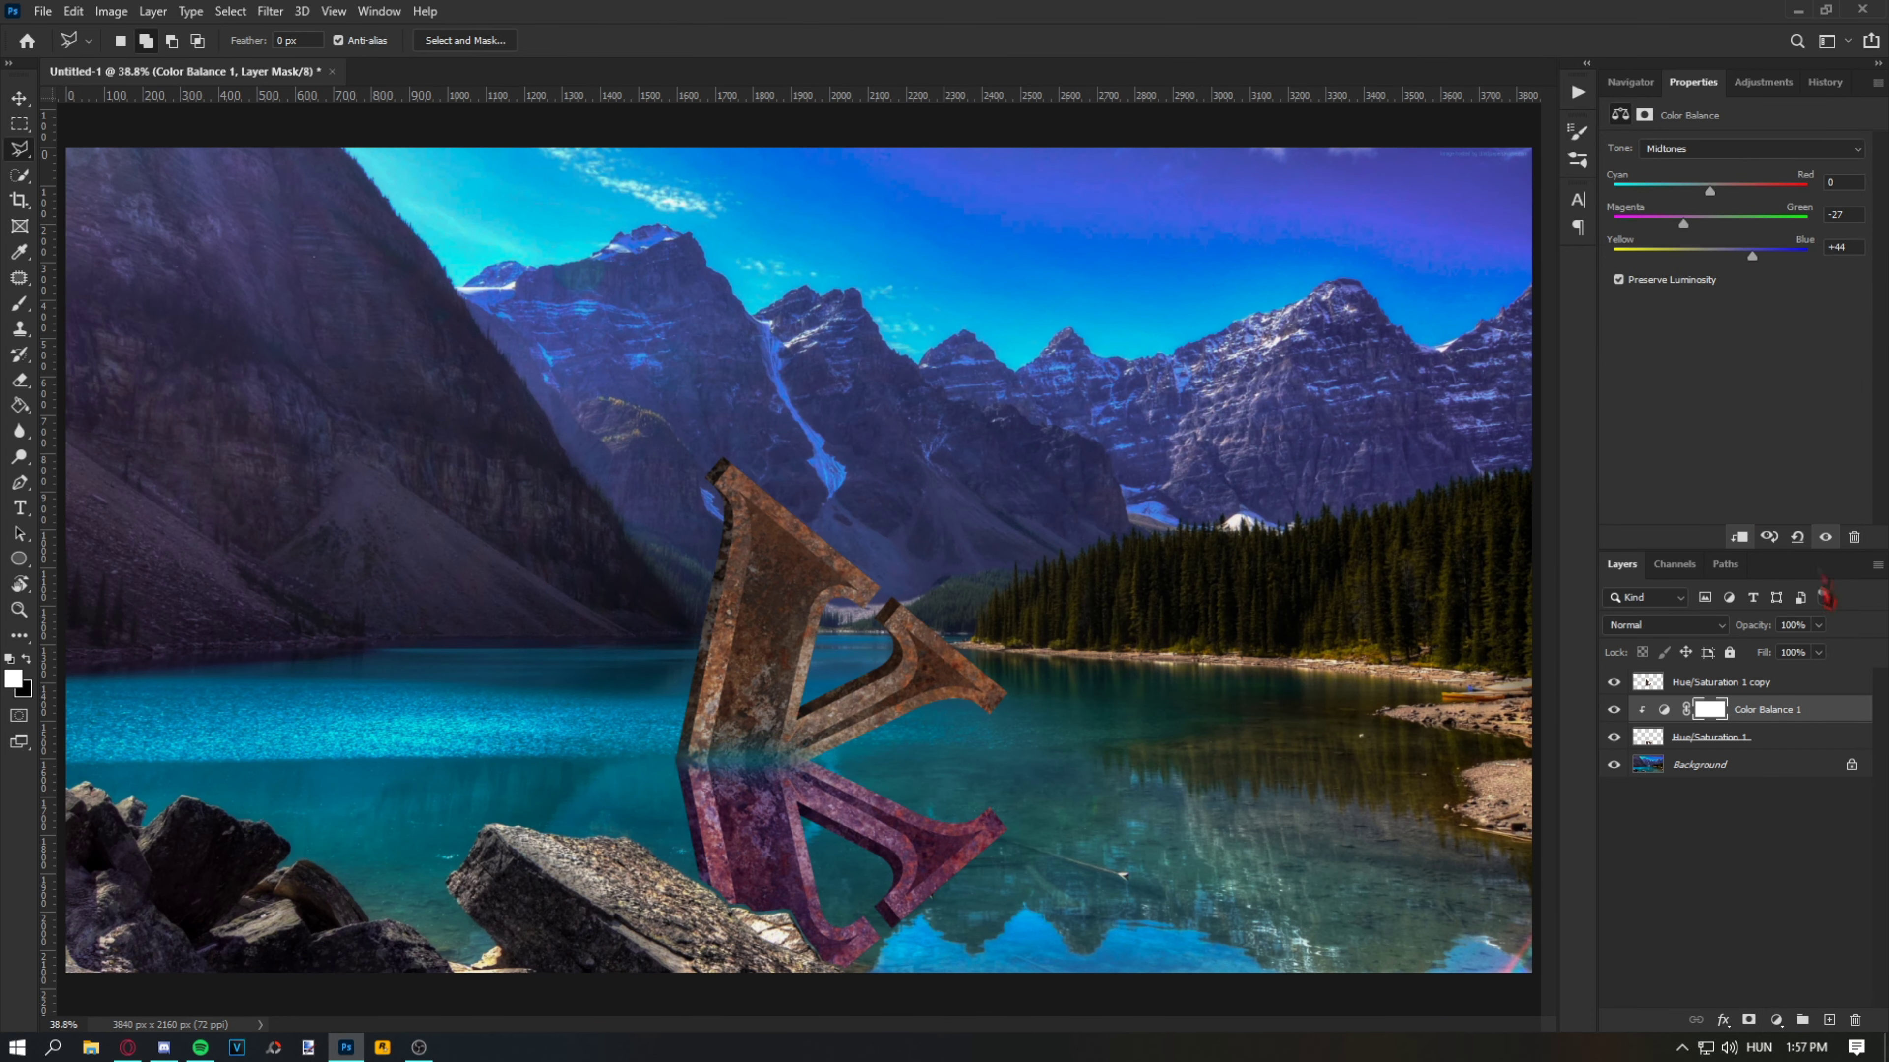
pyautogui.click(1854, 1019)
pyautogui.click(1776, 1019)
pyautogui.click(1784, 826)
pyautogui.moveTo(1736, 222)
pyautogui.mouseDown()
pyautogui.moveTo(1777, 223)
pyautogui.moveTo(1646, 249)
pyautogui.mouseUp()
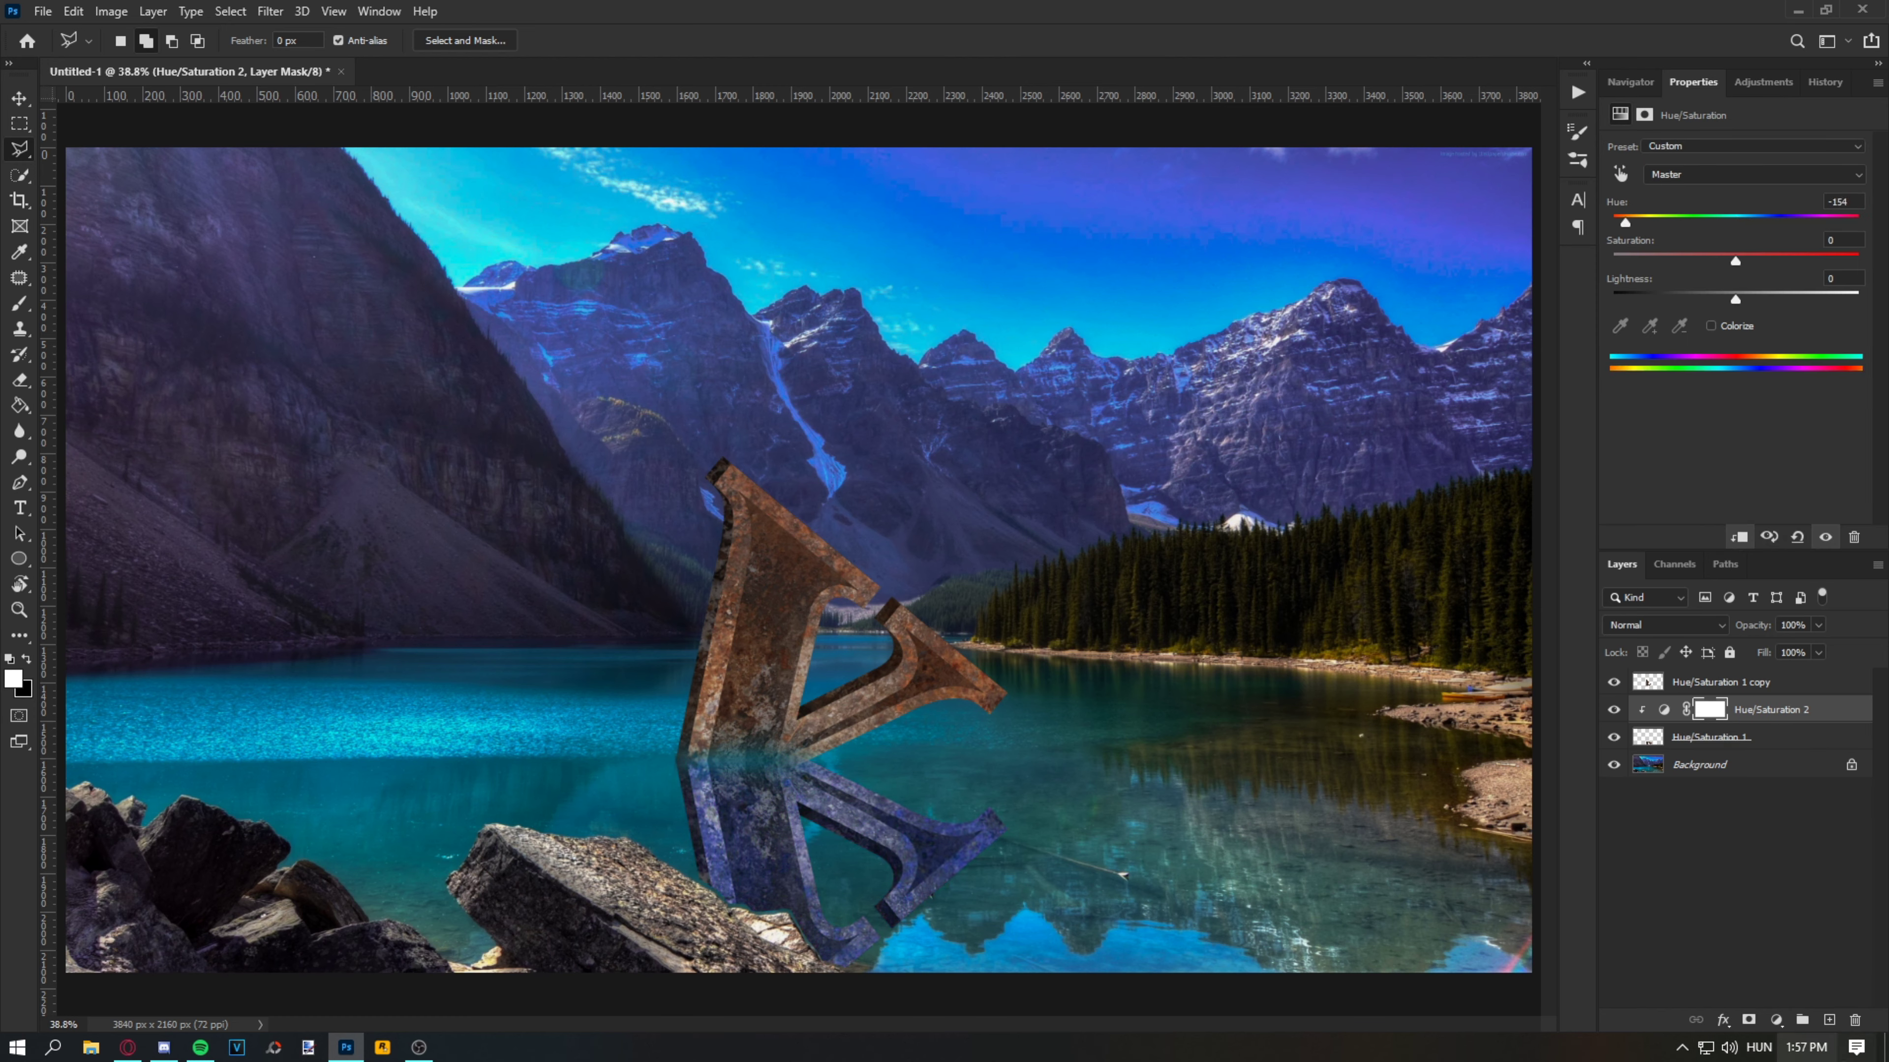
# Step: Gaussian-blur the reflection by 3.6, lower its opacity to 47%, and shift its hue toward green
pyautogui.click(1710, 736)
pyautogui.click(270, 11)
pyautogui.click(550, 301)
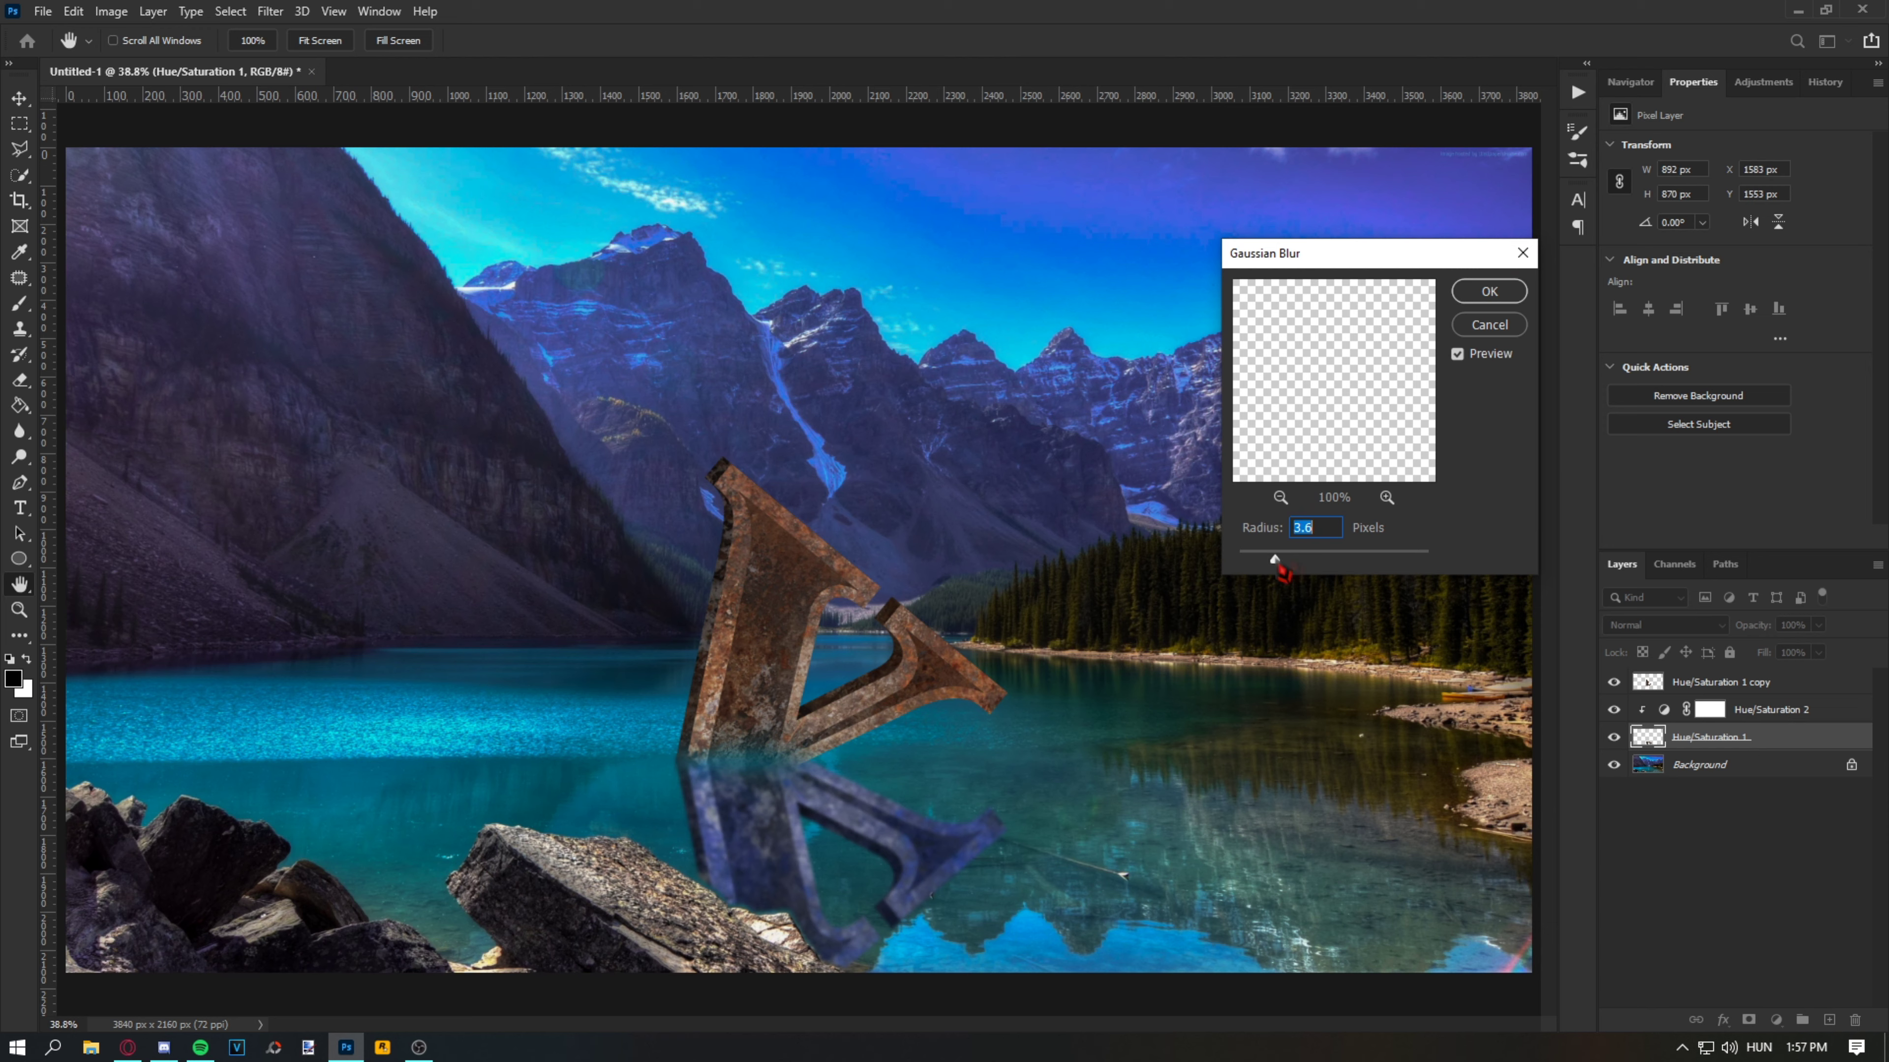
pyautogui.click(1489, 294)
pyautogui.moveTo(1818, 626); pyautogui.dragTo(1794, 656)
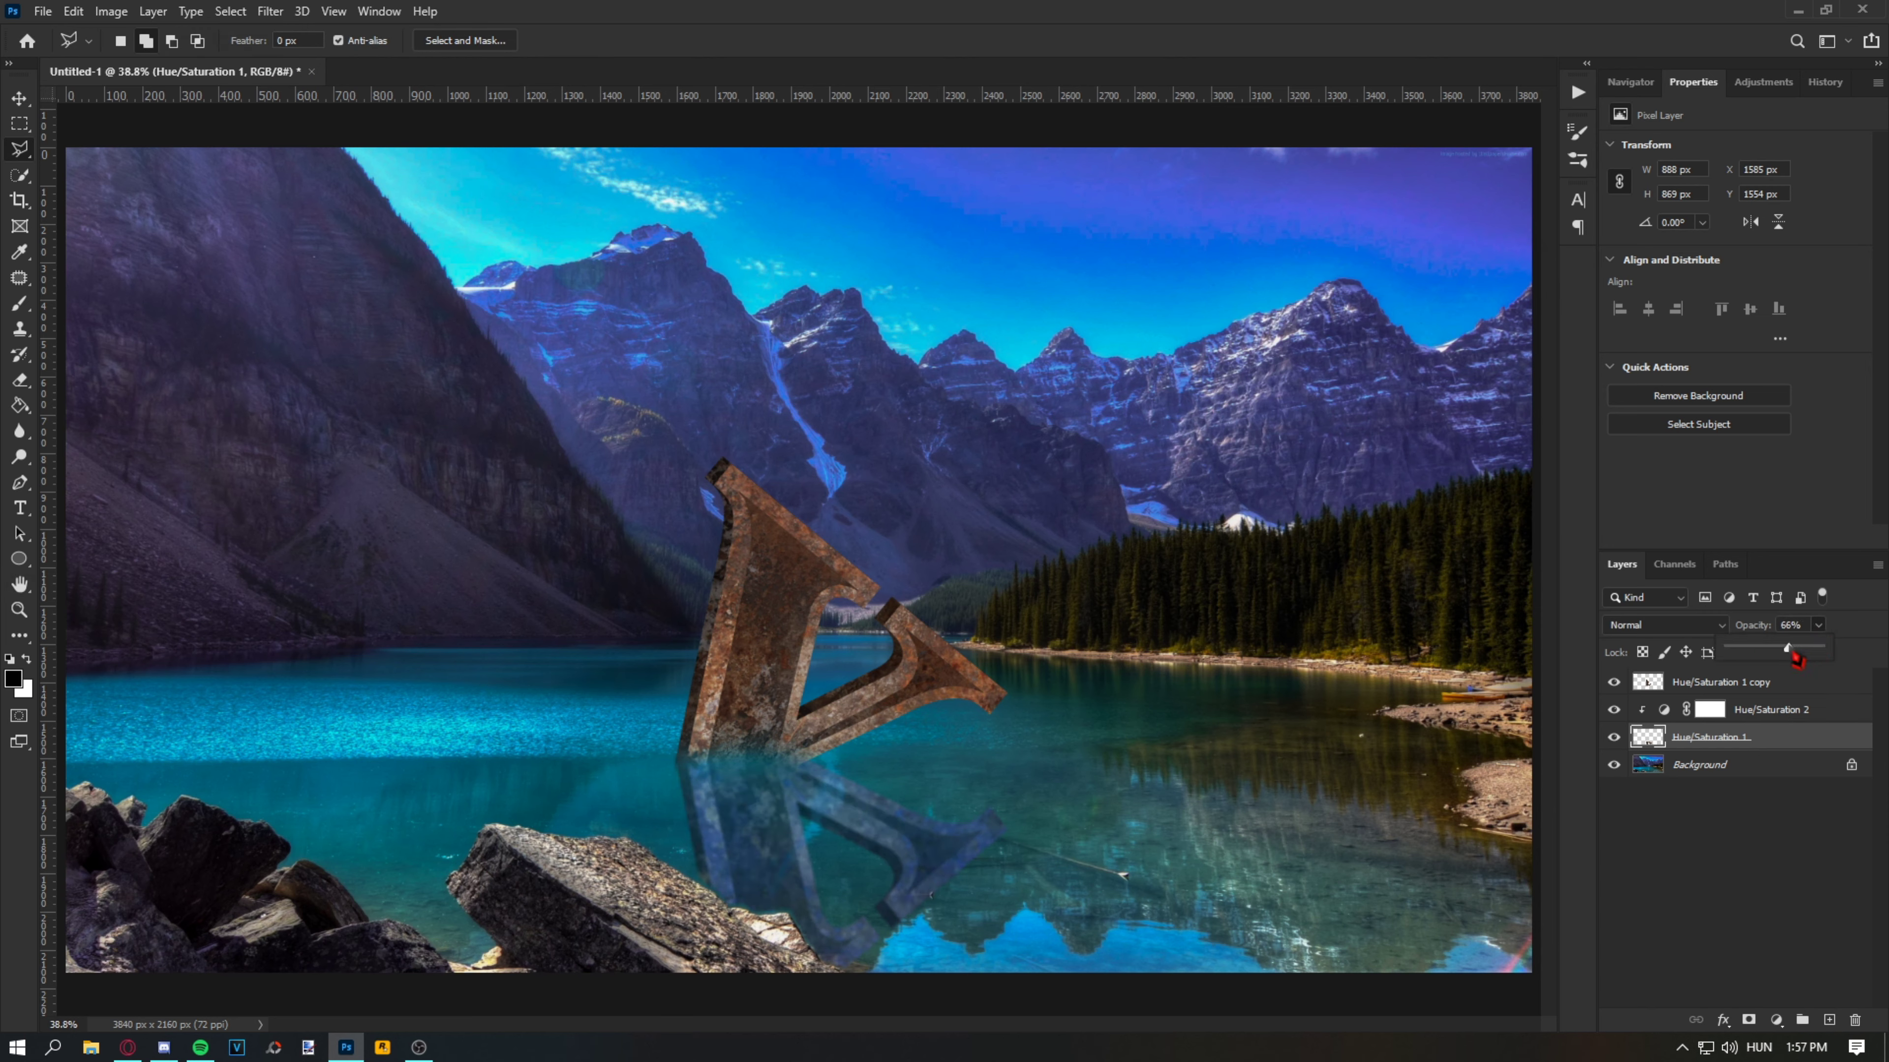
pyautogui.click(1794, 714)
pyautogui.moveTo(1642, 222); pyautogui.dragTo(1833, 222)
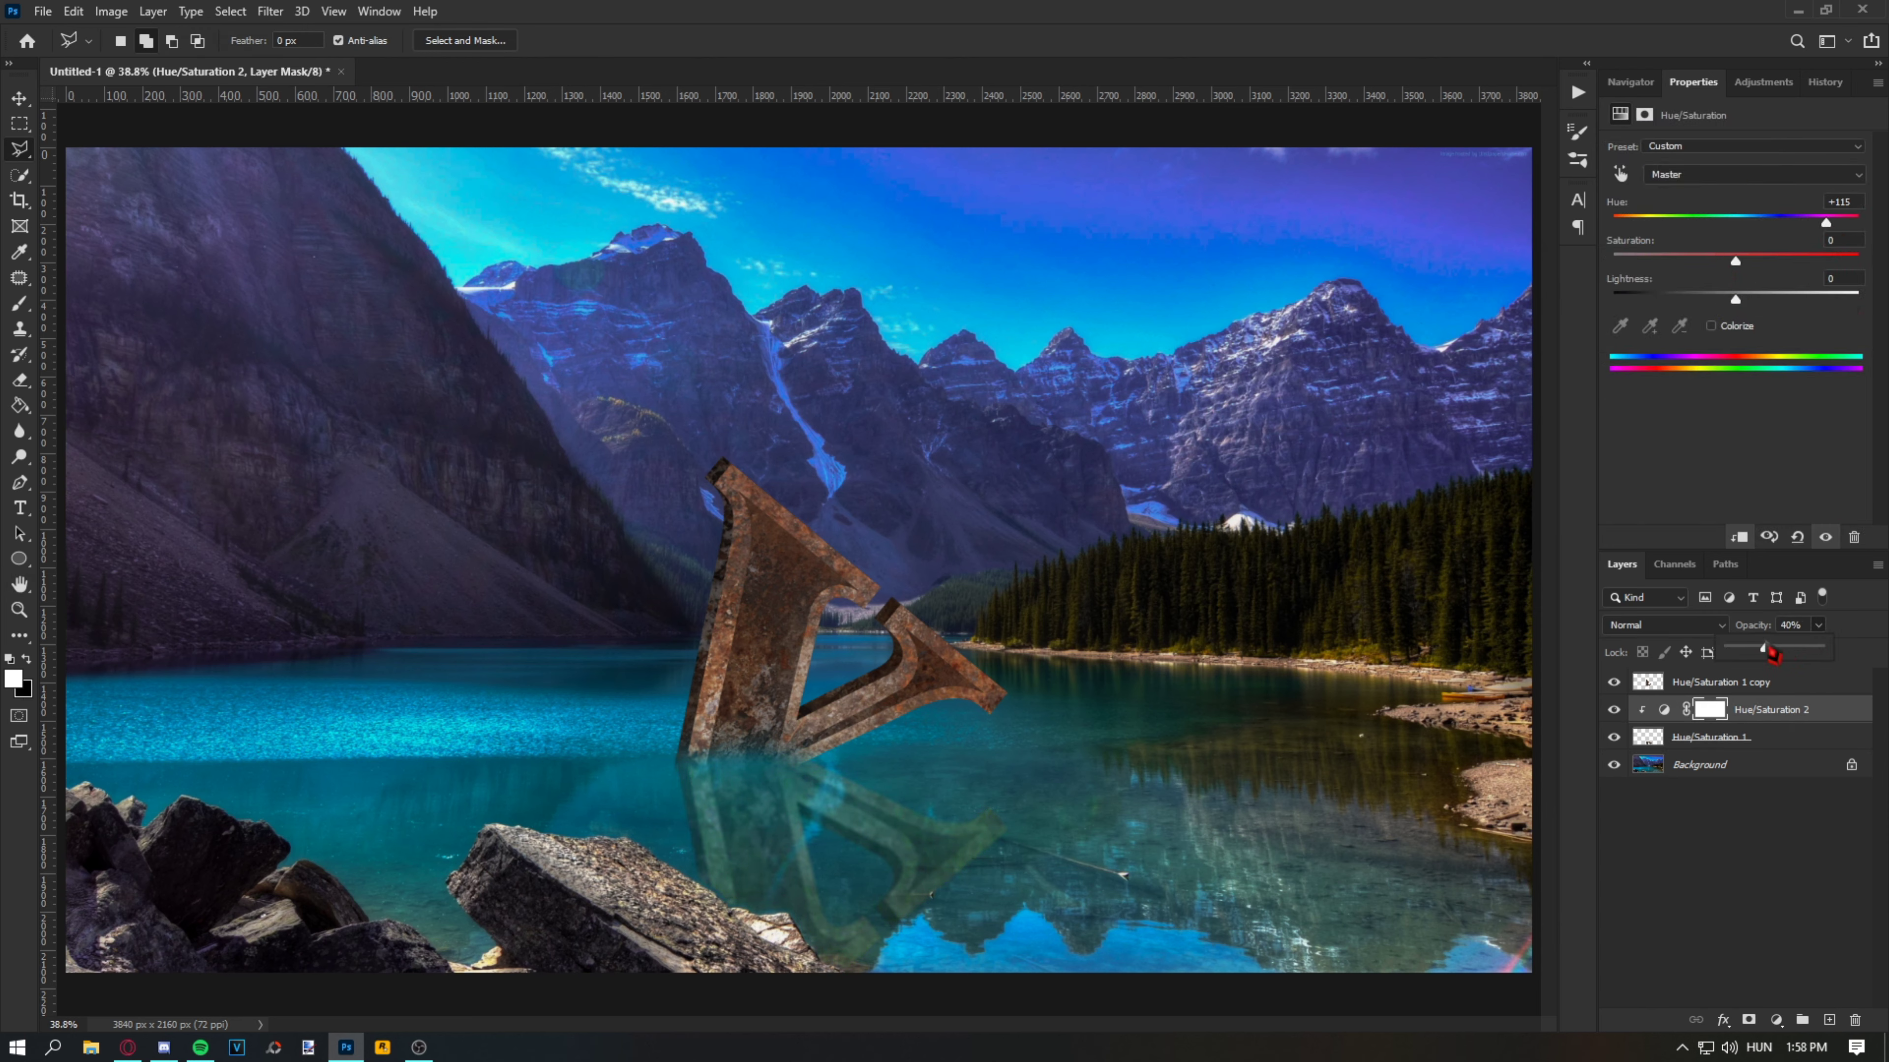
# Step: Darken the reflection with a Brightness/Contrast adjustment
pyautogui.click(1761, 735)
pyautogui.click(1781, 1025)
pyautogui.click(1792, 742)
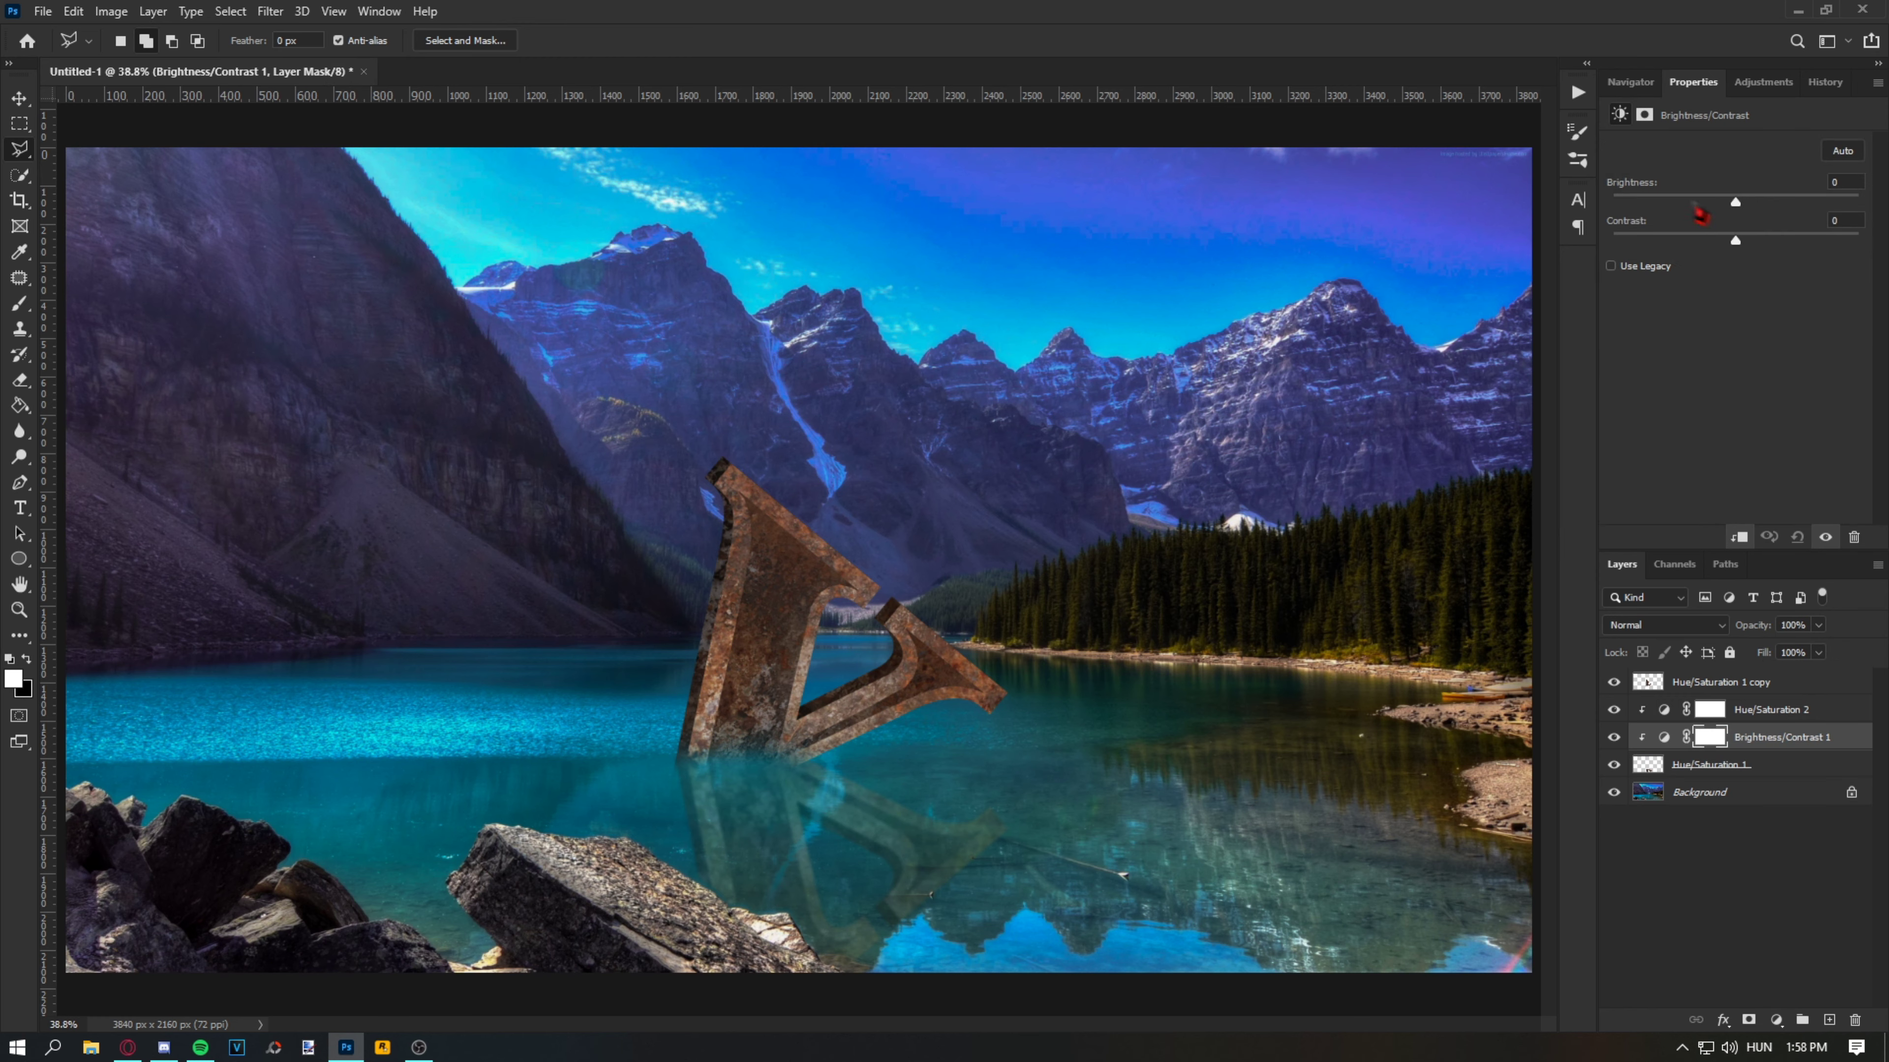
pyautogui.moveTo(1735, 201); pyautogui.dragTo(1636, 205)
# Step: Darken the upright V slightly with Brightness/Contrast and add a Color Balance adjustment
pyautogui.click(1710, 682)
pyautogui.click(1775, 1019)
pyautogui.click(1800, 730)
pyautogui.moveTo(1736, 201); pyautogui.dragTo(1719, 254)
pyautogui.click(1776, 1019)
pyautogui.click(1812, 848)
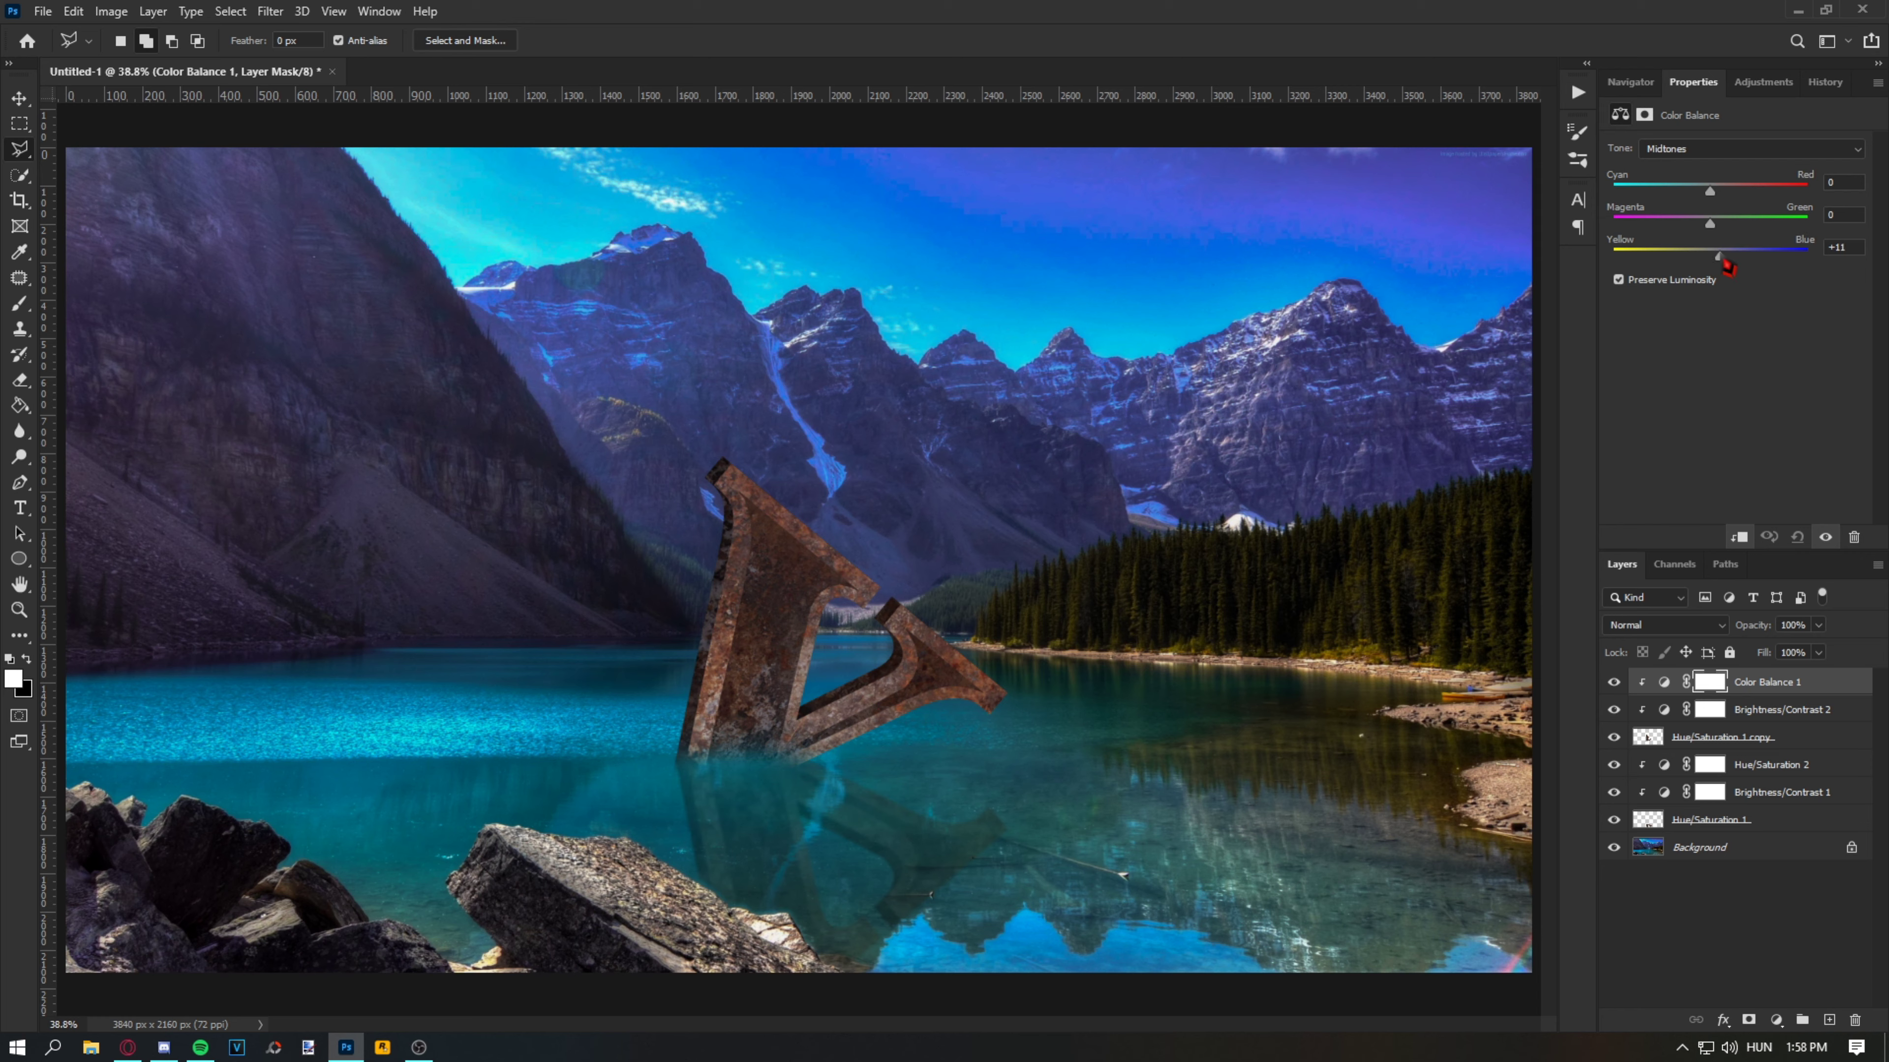
# Step: Draw a rectangular selection over the scene around the Rockstar logo
pyautogui.press('m')
pyautogui.moveTo(590, 287); pyautogui.dragTo(1052, 805)
pyautogui.moveTo(1048, 735); pyautogui.dragTo(997, 736)
# Step: Duplicate the Rockstar logo layer and zoom in on the logo
pyautogui.hotkey('ctrl', 'alt', 'r')
pyautogui.press('Return')
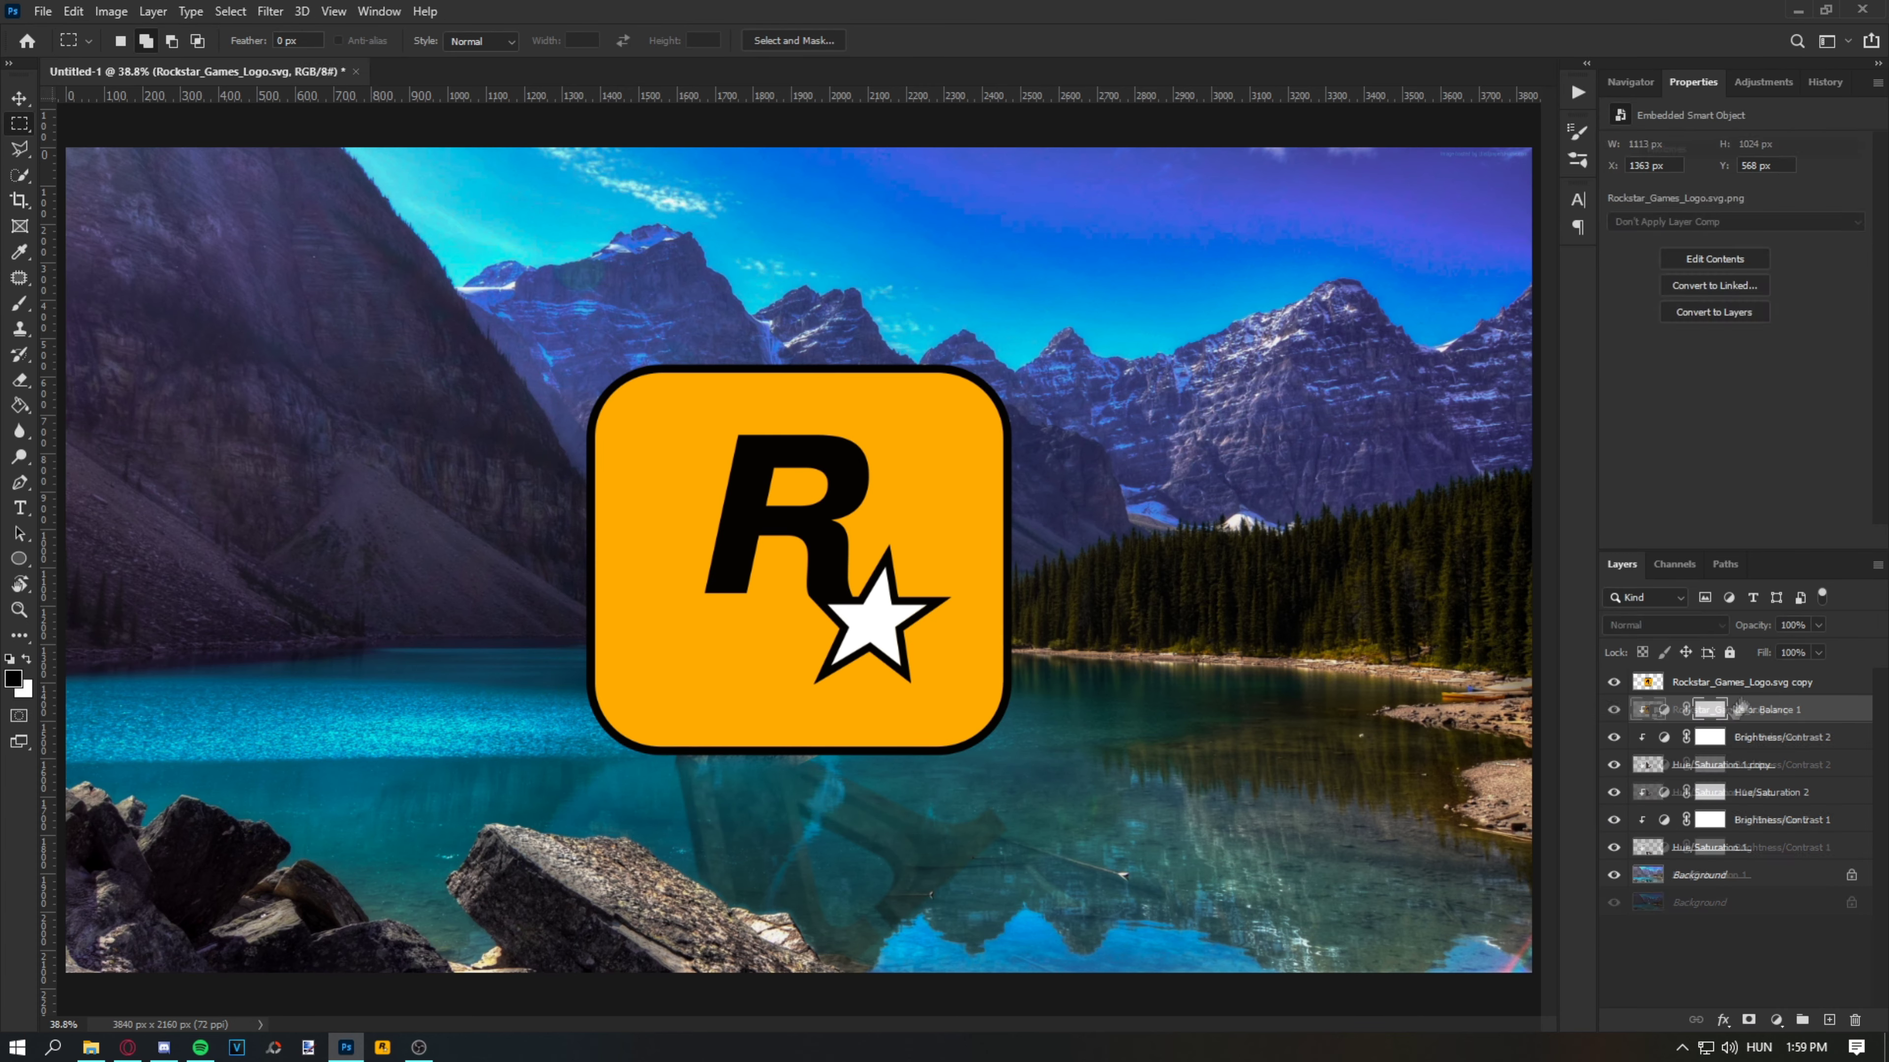
pyautogui.hotkey('ctrl', 't')
pyautogui.moveTo(818, 595); pyautogui.dragTo(465, 711)
pyautogui.press('Escape')
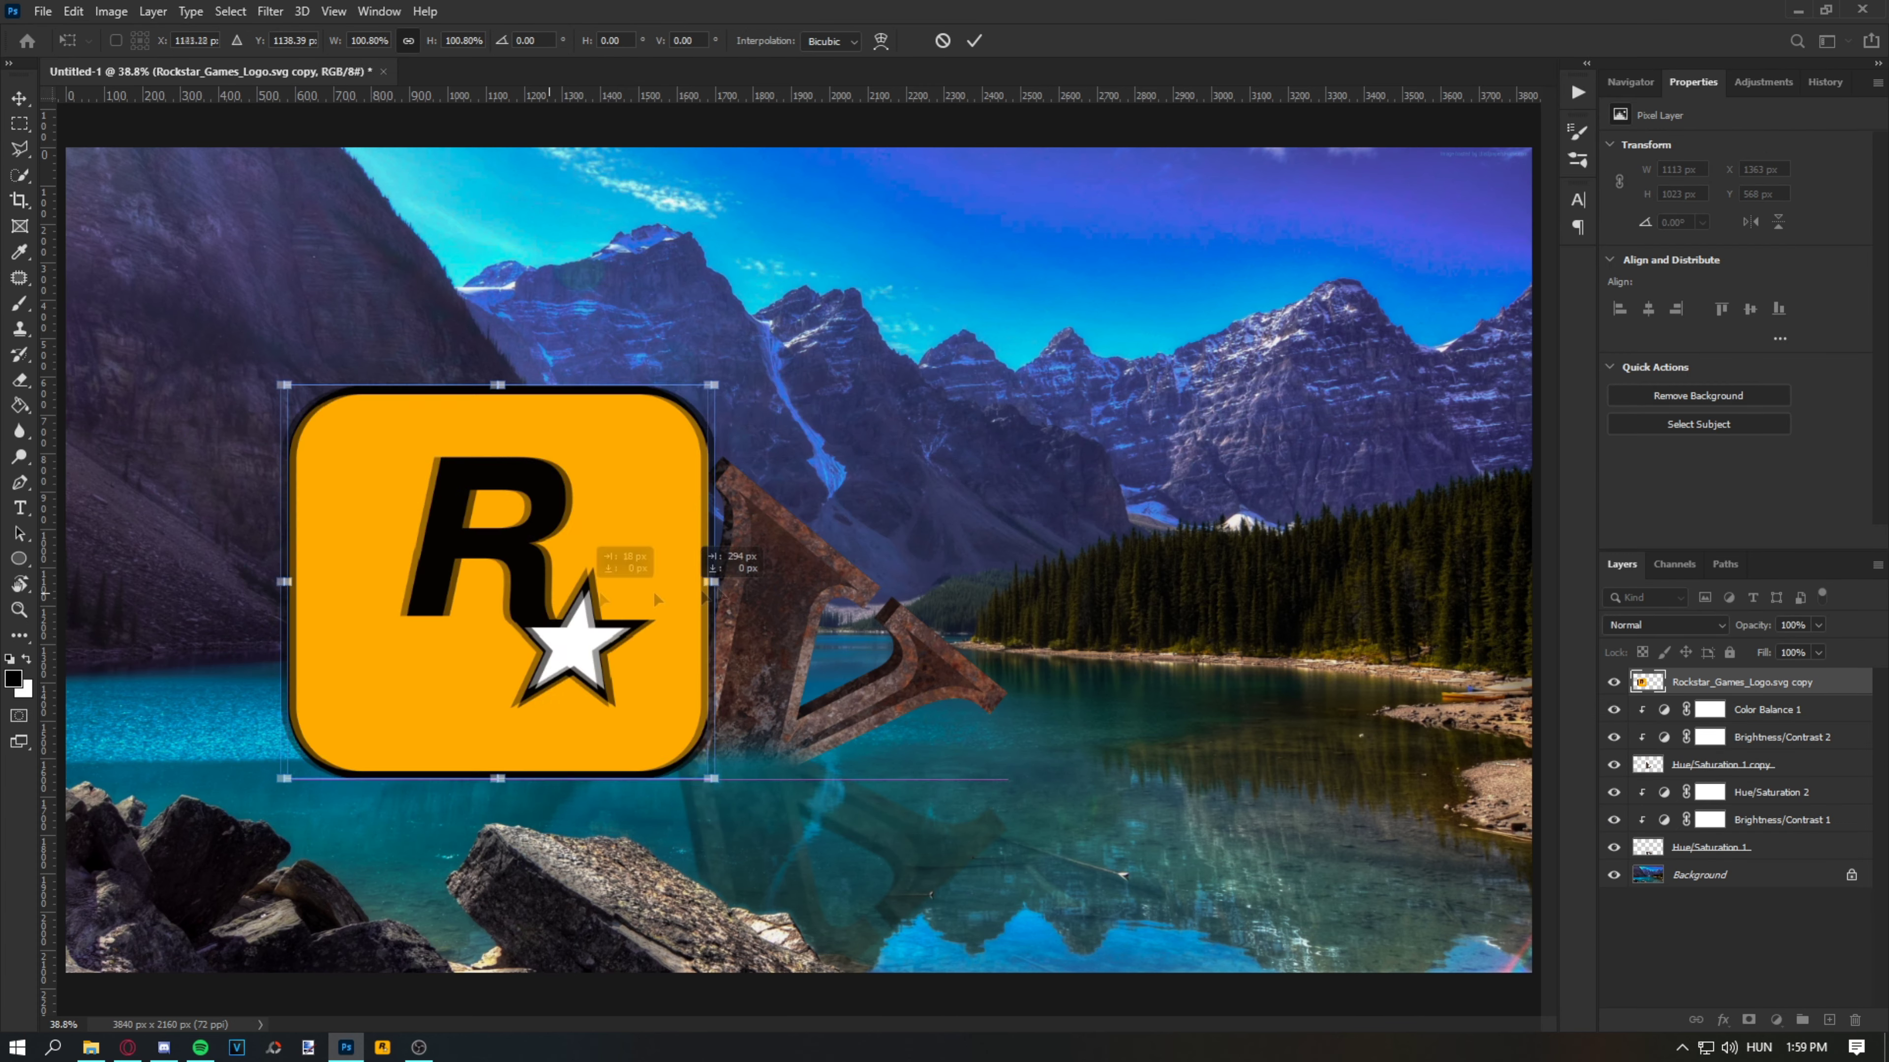
pyautogui.press('z')
pyautogui.click(594, 514)
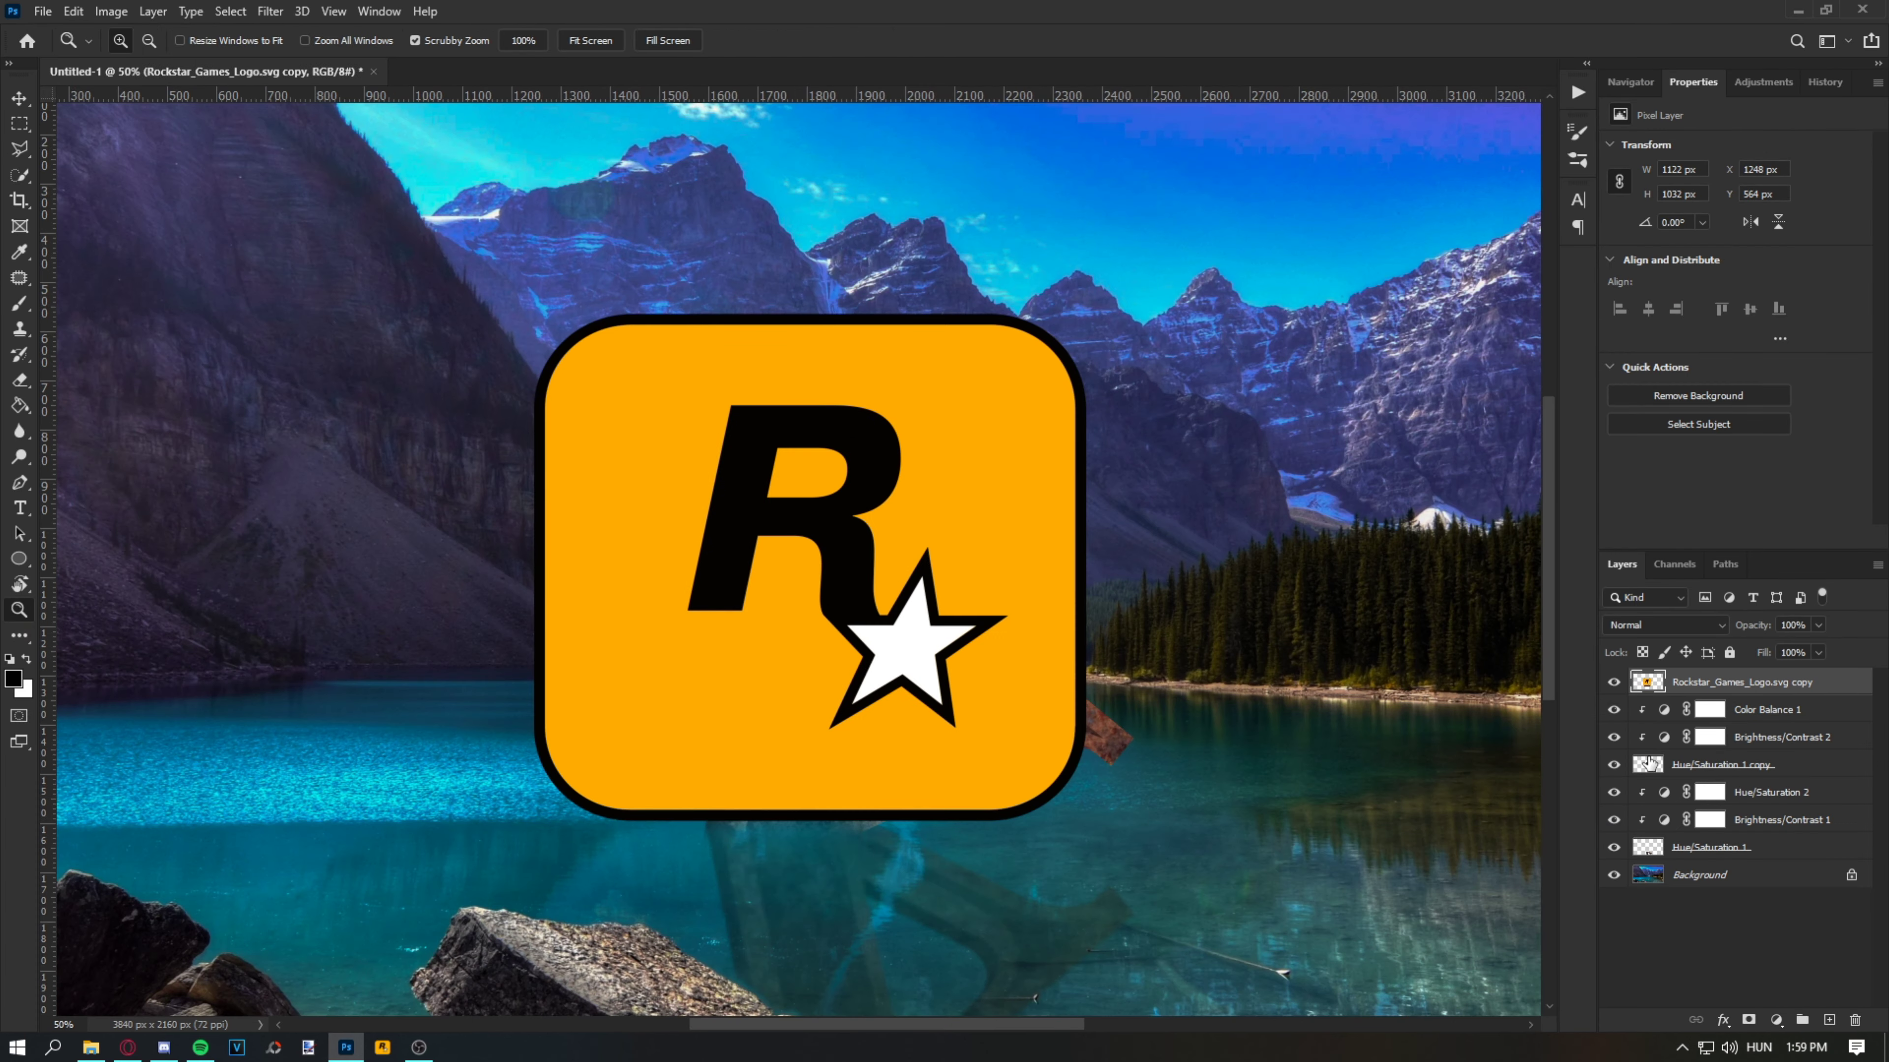
# Step: Group the V's layers into a group named 'gta logo' and hide it
pyautogui.hotkey('ctrl', 'j')
pyautogui.click(1770, 736)
pyautogui.keyDown('shift'); pyautogui.click(1710, 875); pyautogui.keyUp('shift')
pyautogui.hotkey('ctrl', 'g')
pyautogui.doubleClick(1688, 735)
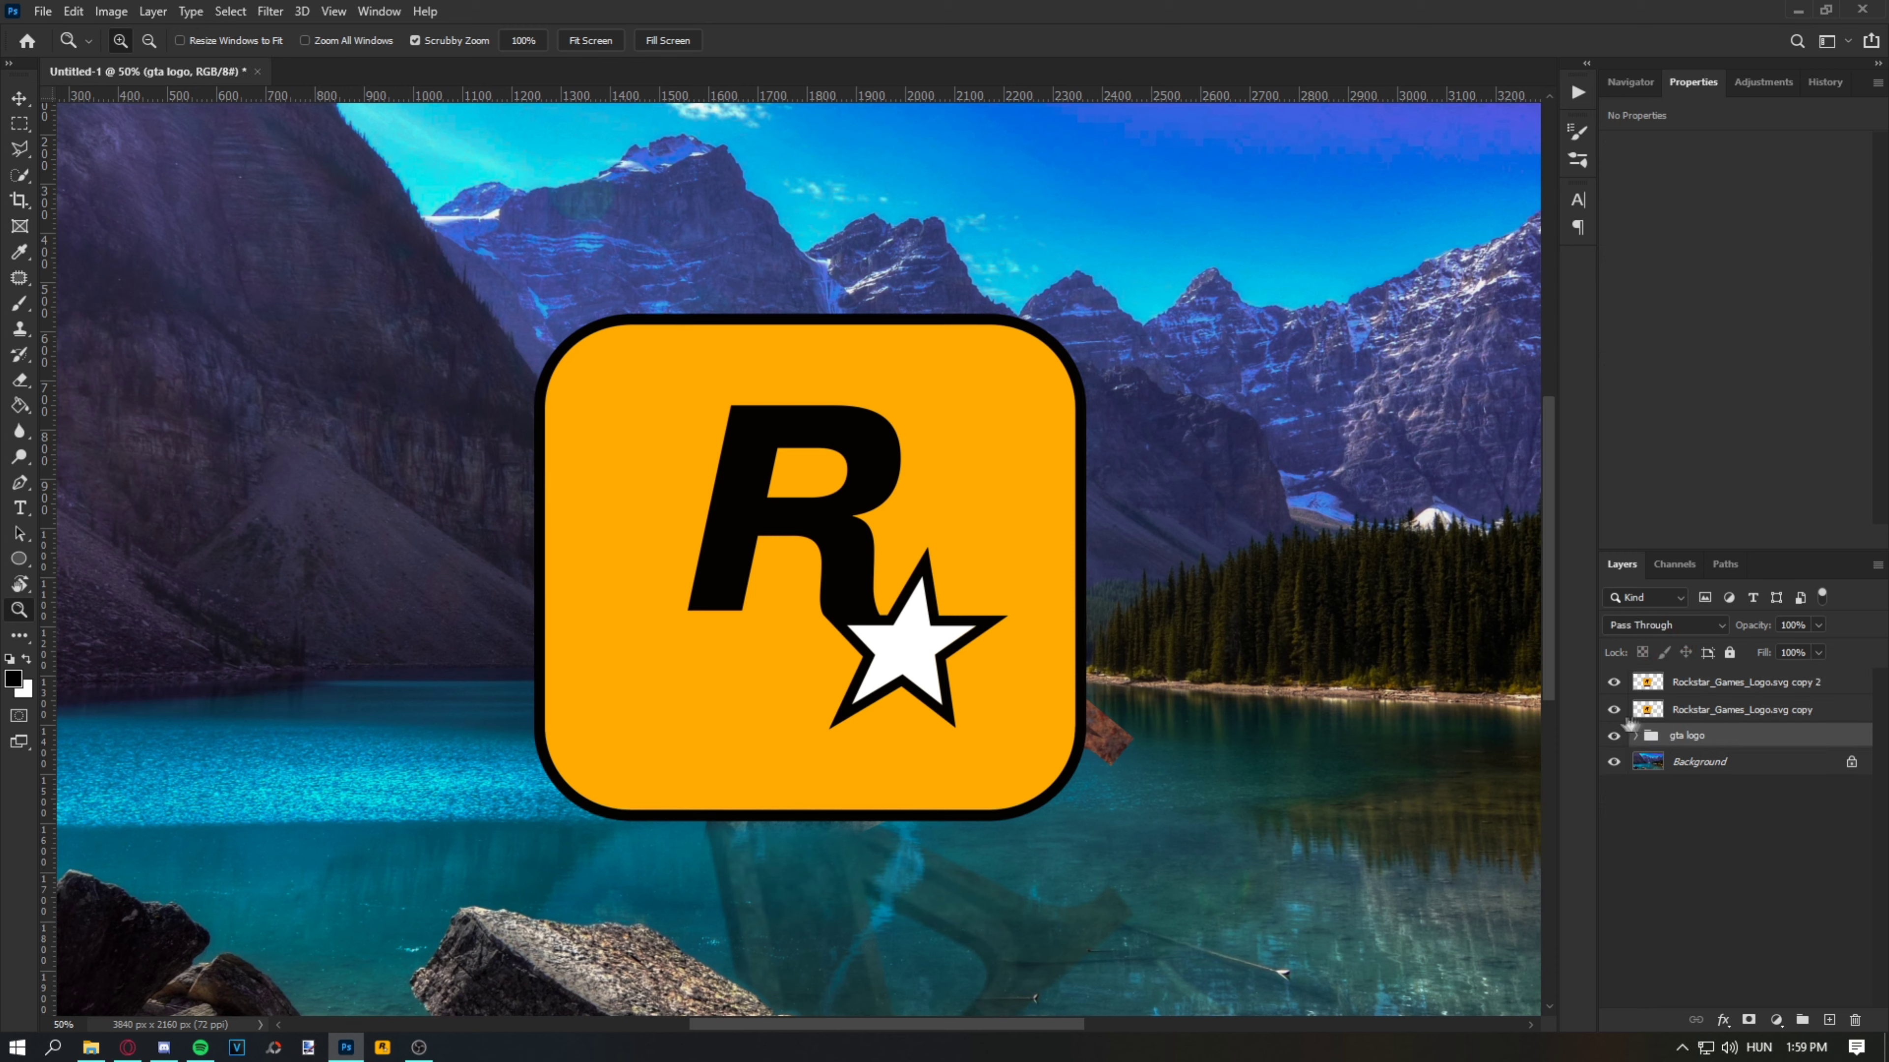
pyautogui.click(1613, 735)
# Step: Delete the extra logo copy, hide the top orange copy and select the lower copy
pyautogui.click(1730, 711)
pyautogui.press('Delete')
pyautogui.moveTo(21, 175); pyautogui.dragTo(115, 221)
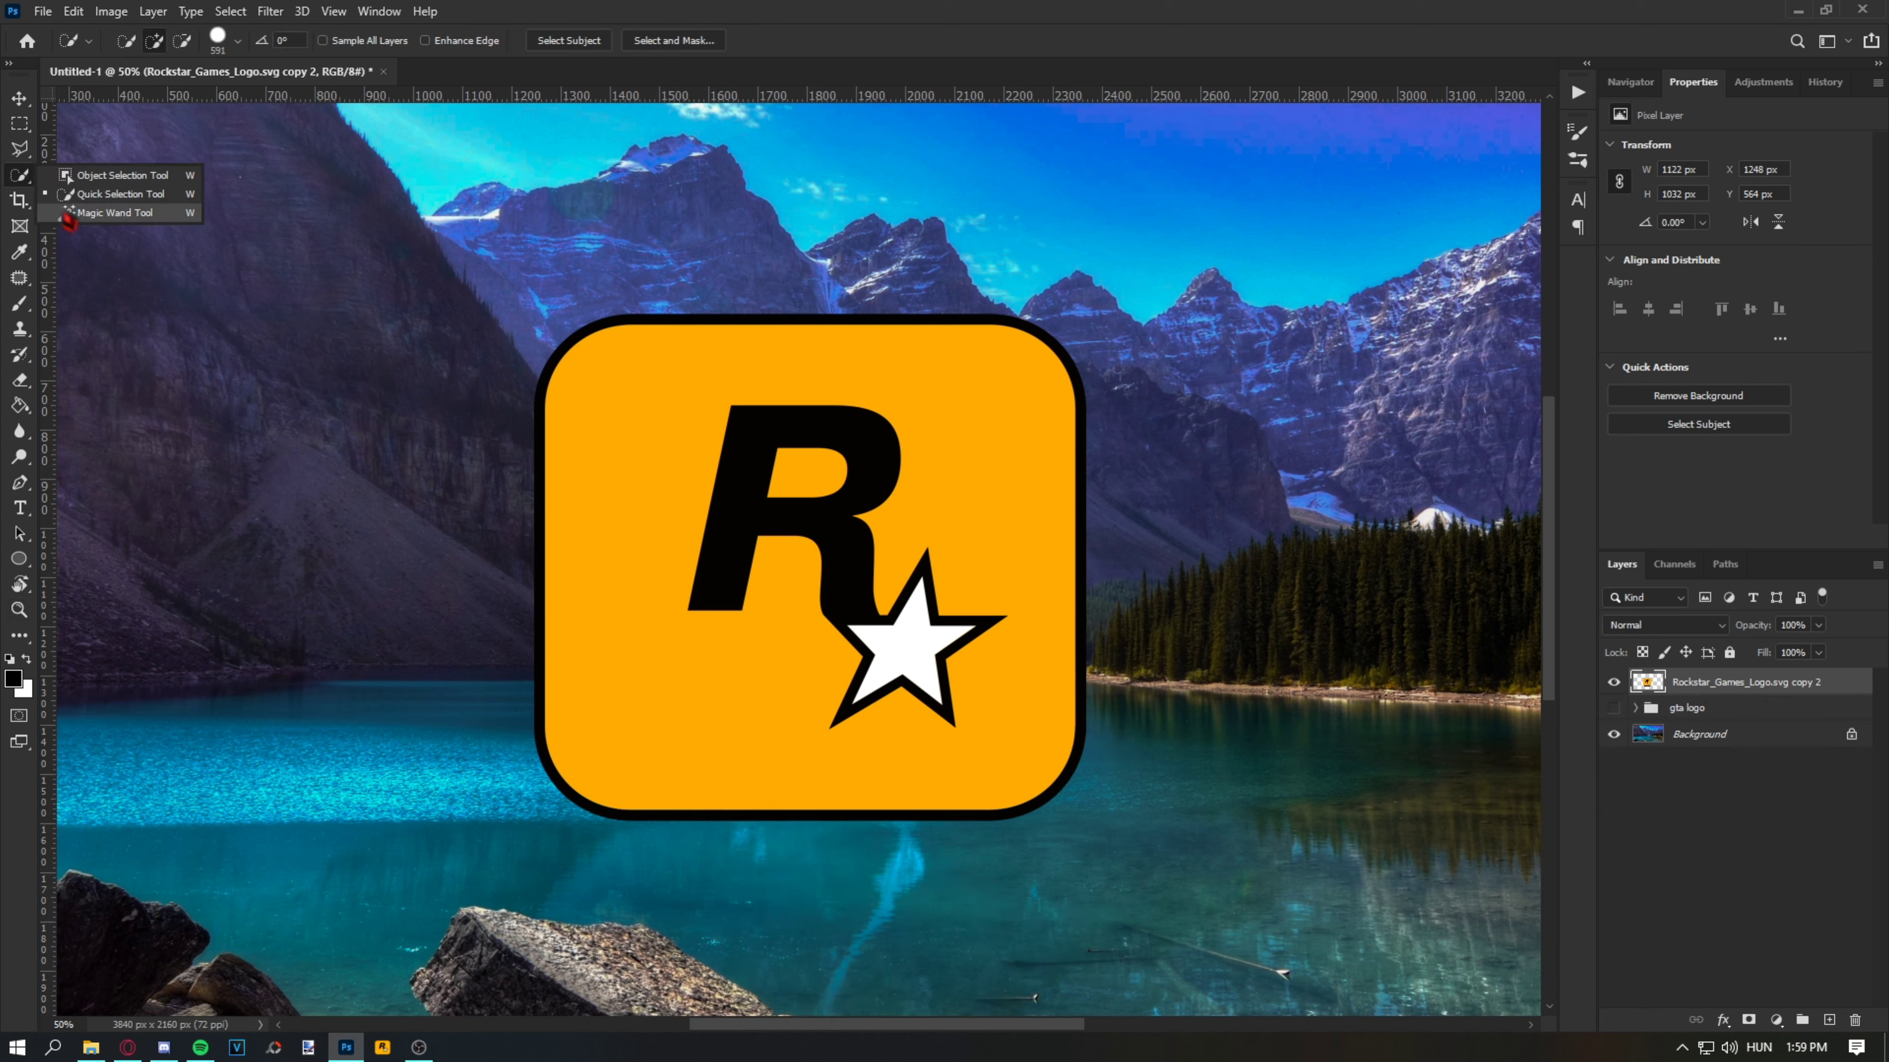
pyautogui.click(581, 521)
pyautogui.click(1614, 682)
pyautogui.click(1740, 709)
# Step: Paint the lower logo copy solid black and offset it as a shadow under the orange logo
pyautogui.press('b')
pyautogui.moveTo(632, 744); pyautogui.dragTo(967, 388)
pyautogui.click(1613, 682)
pyautogui.hotkey('ctrl', 't')
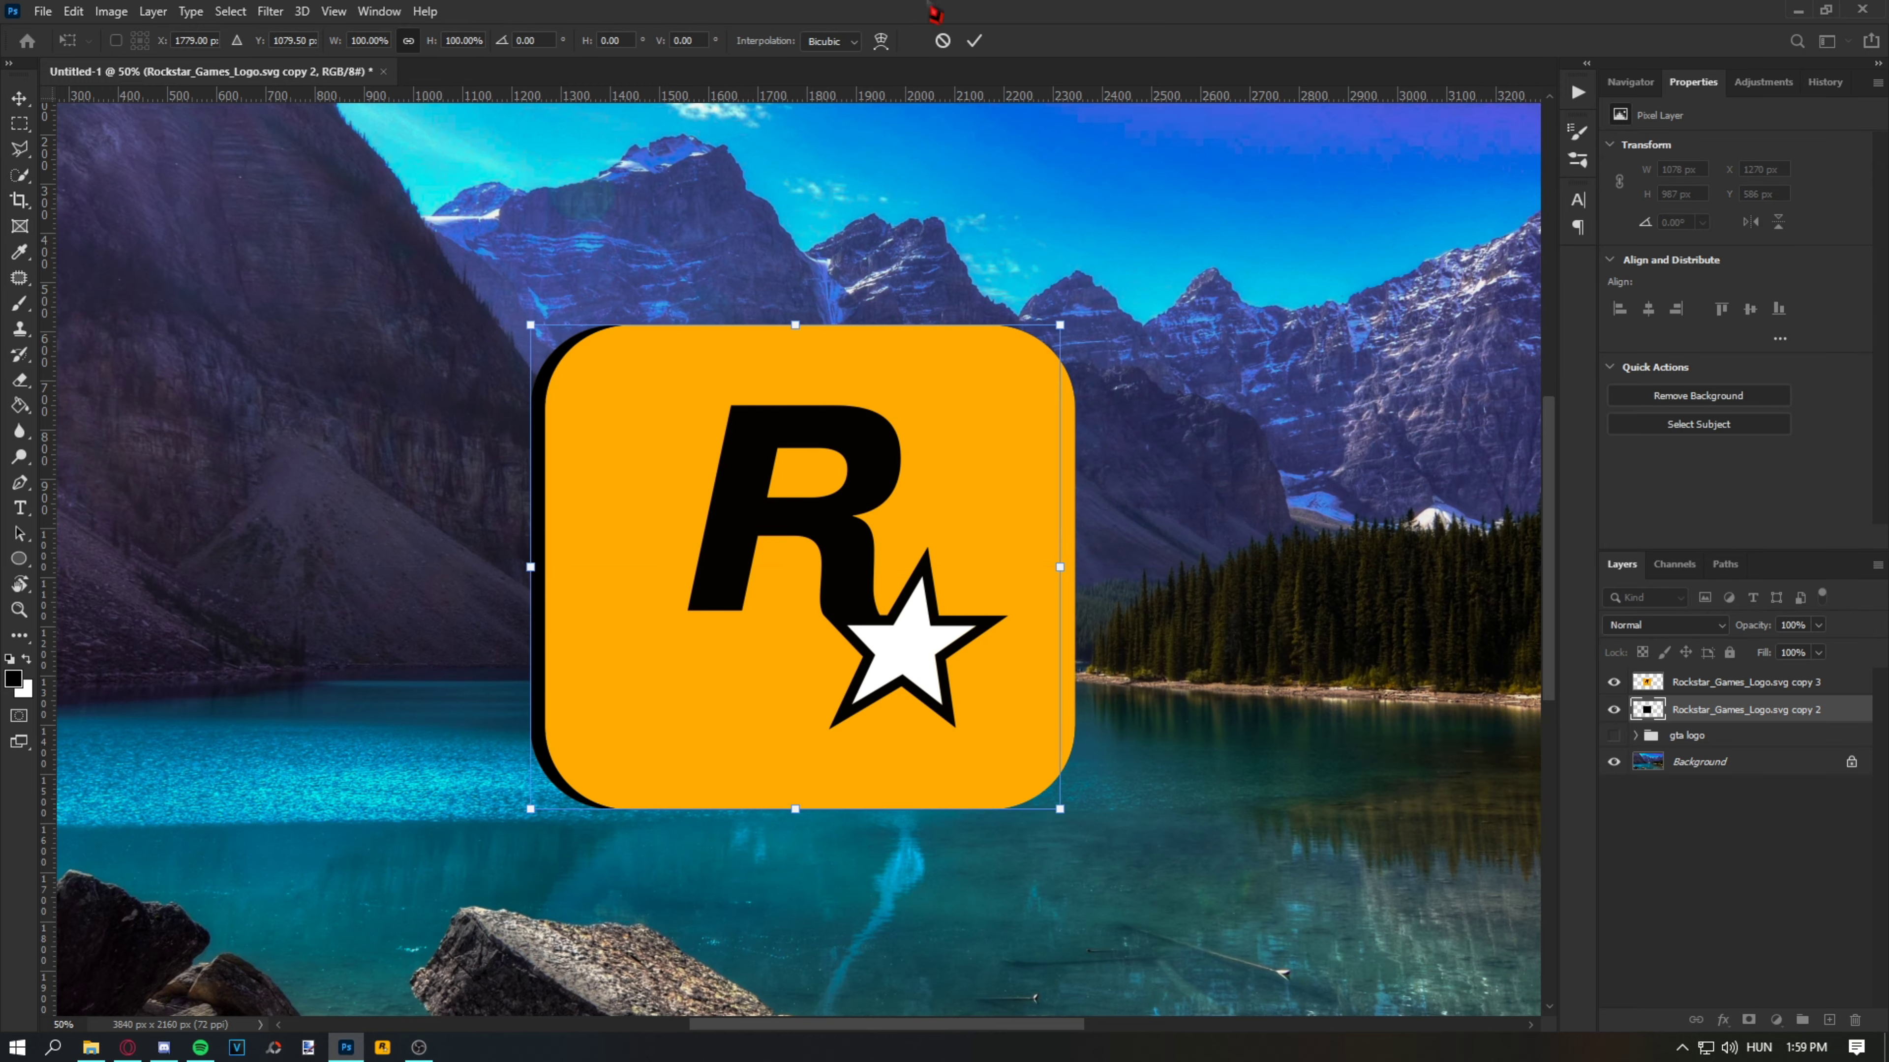
pyautogui.press('Return')
pyautogui.click(1740, 682)
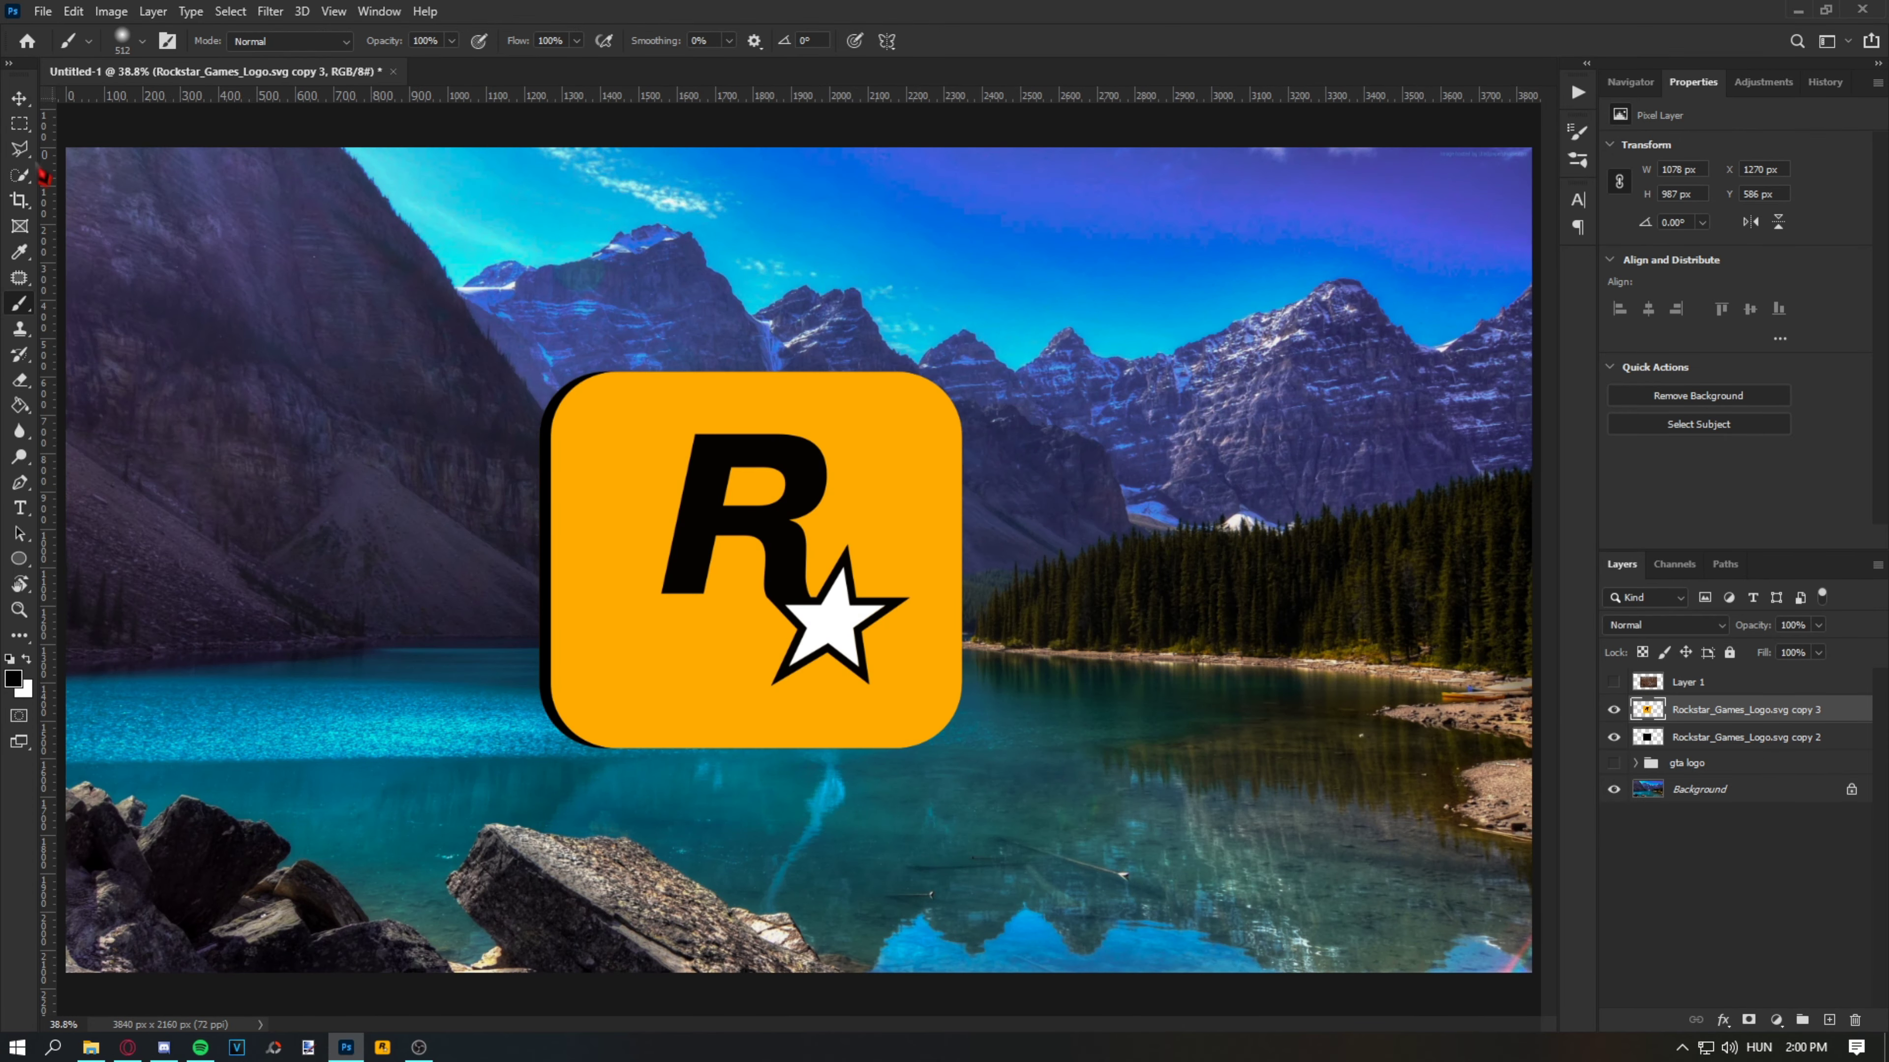
# Step: Add a new layer and select the star's outline by colour
pyautogui.press('w')
pyautogui.click(1614, 682)
pyautogui.hotkey('ctrl', 'shift', 'alt', 'n')
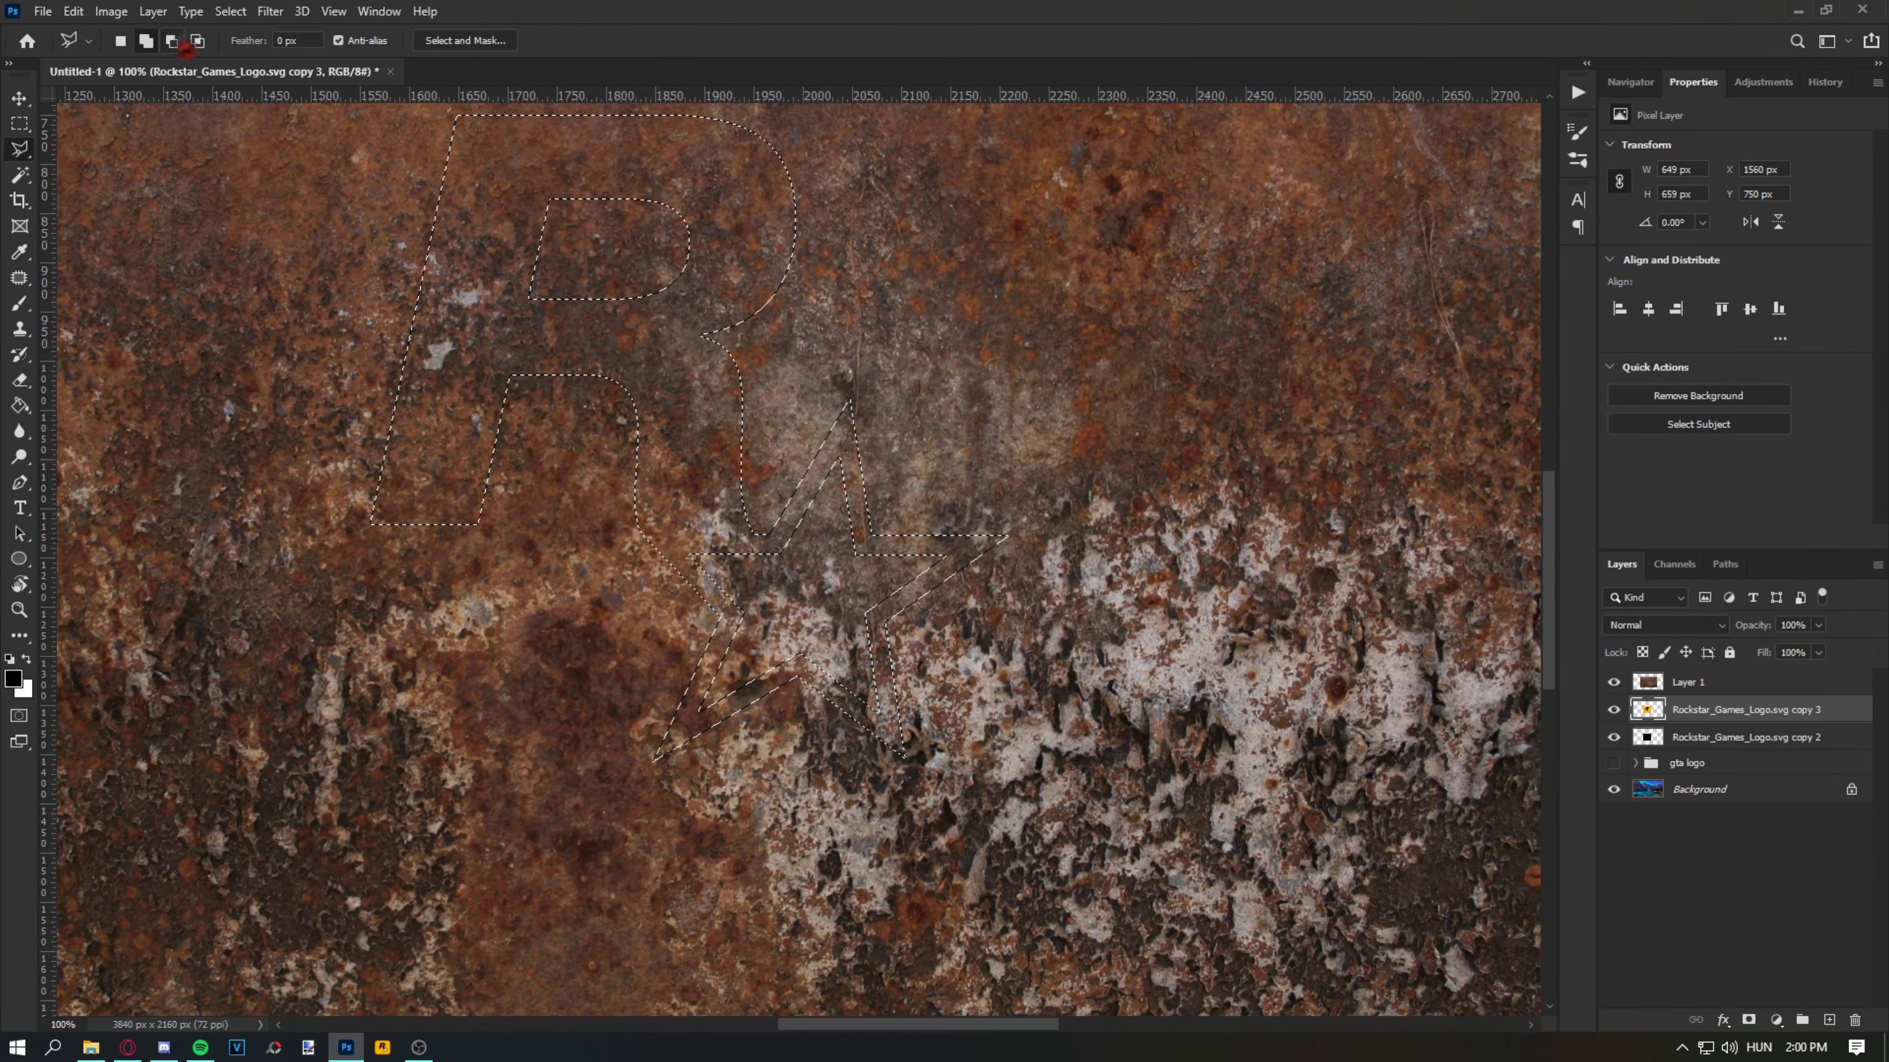
pyautogui.click(688, 554)
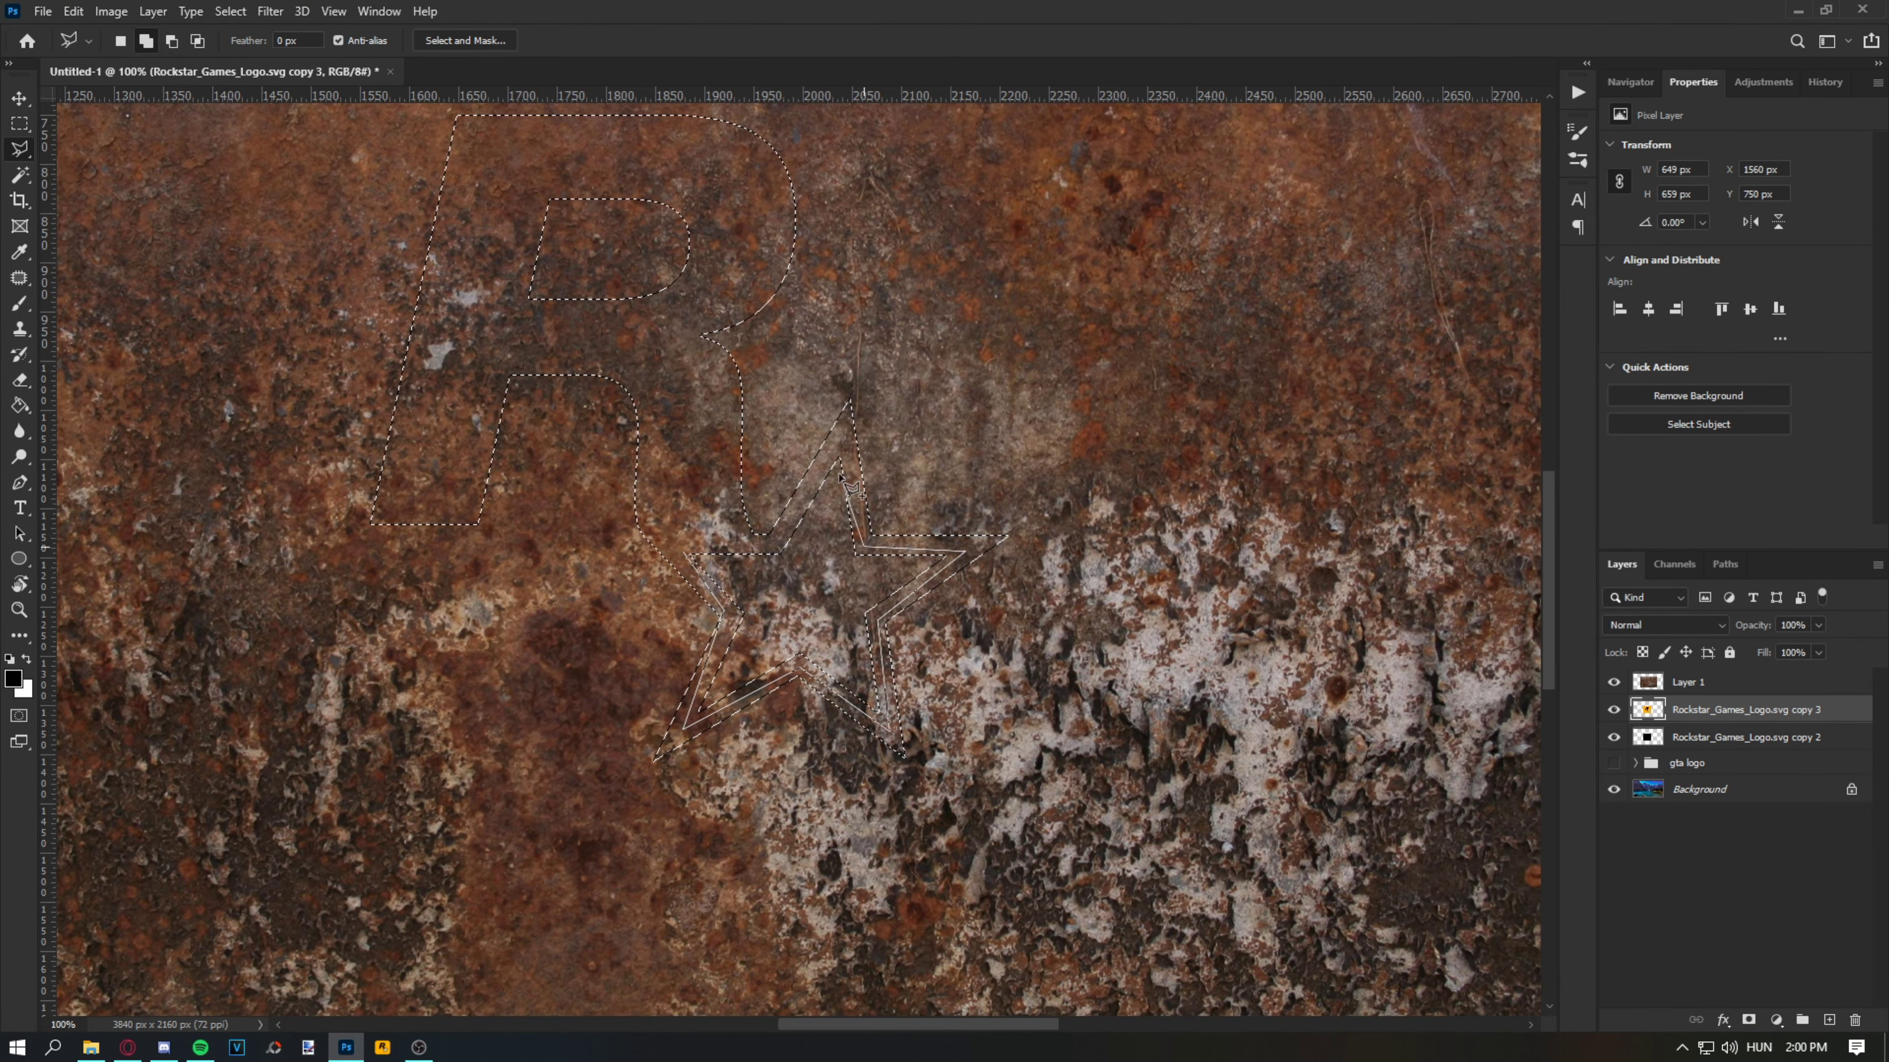
pyautogui.hotkey('ctrl', 'j')
pyautogui.click(1614, 709)
pyautogui.hotkey('ctrl', '0')
# Step: Flip the rust texture upside down, position it over the logo and clip it to the face
pyautogui.click(1703, 709)
pyautogui.click(1614, 709)
pyautogui.click(1703, 709)
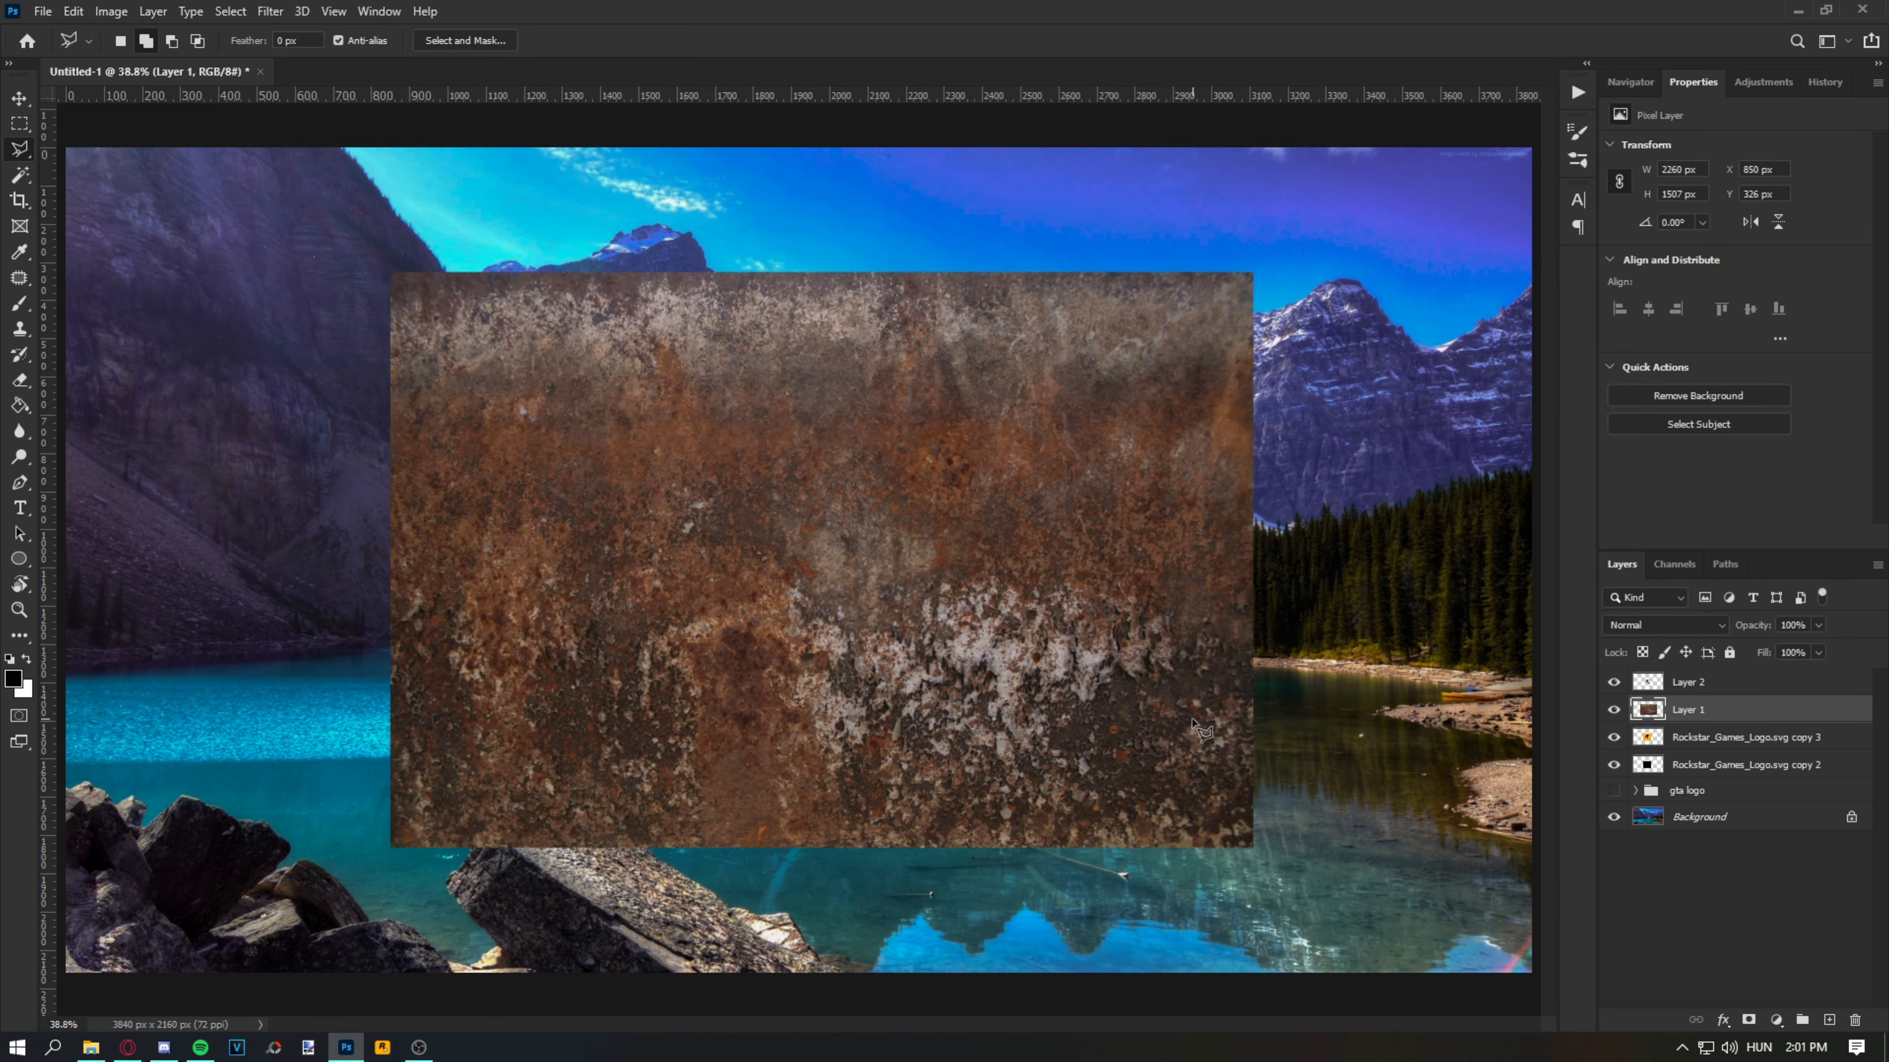
pyautogui.hotkey('ctrl', 't')
pyautogui.rightClick(978, 707)
pyautogui.click(1026, 688)
pyautogui.moveTo(1026, 654); pyautogui.dragTo(818, 726)
pyautogui.press('Return')
pyautogui.keyDown('alt'); pyautogui.click(1740, 723); pyautogui.keyUp('alt')
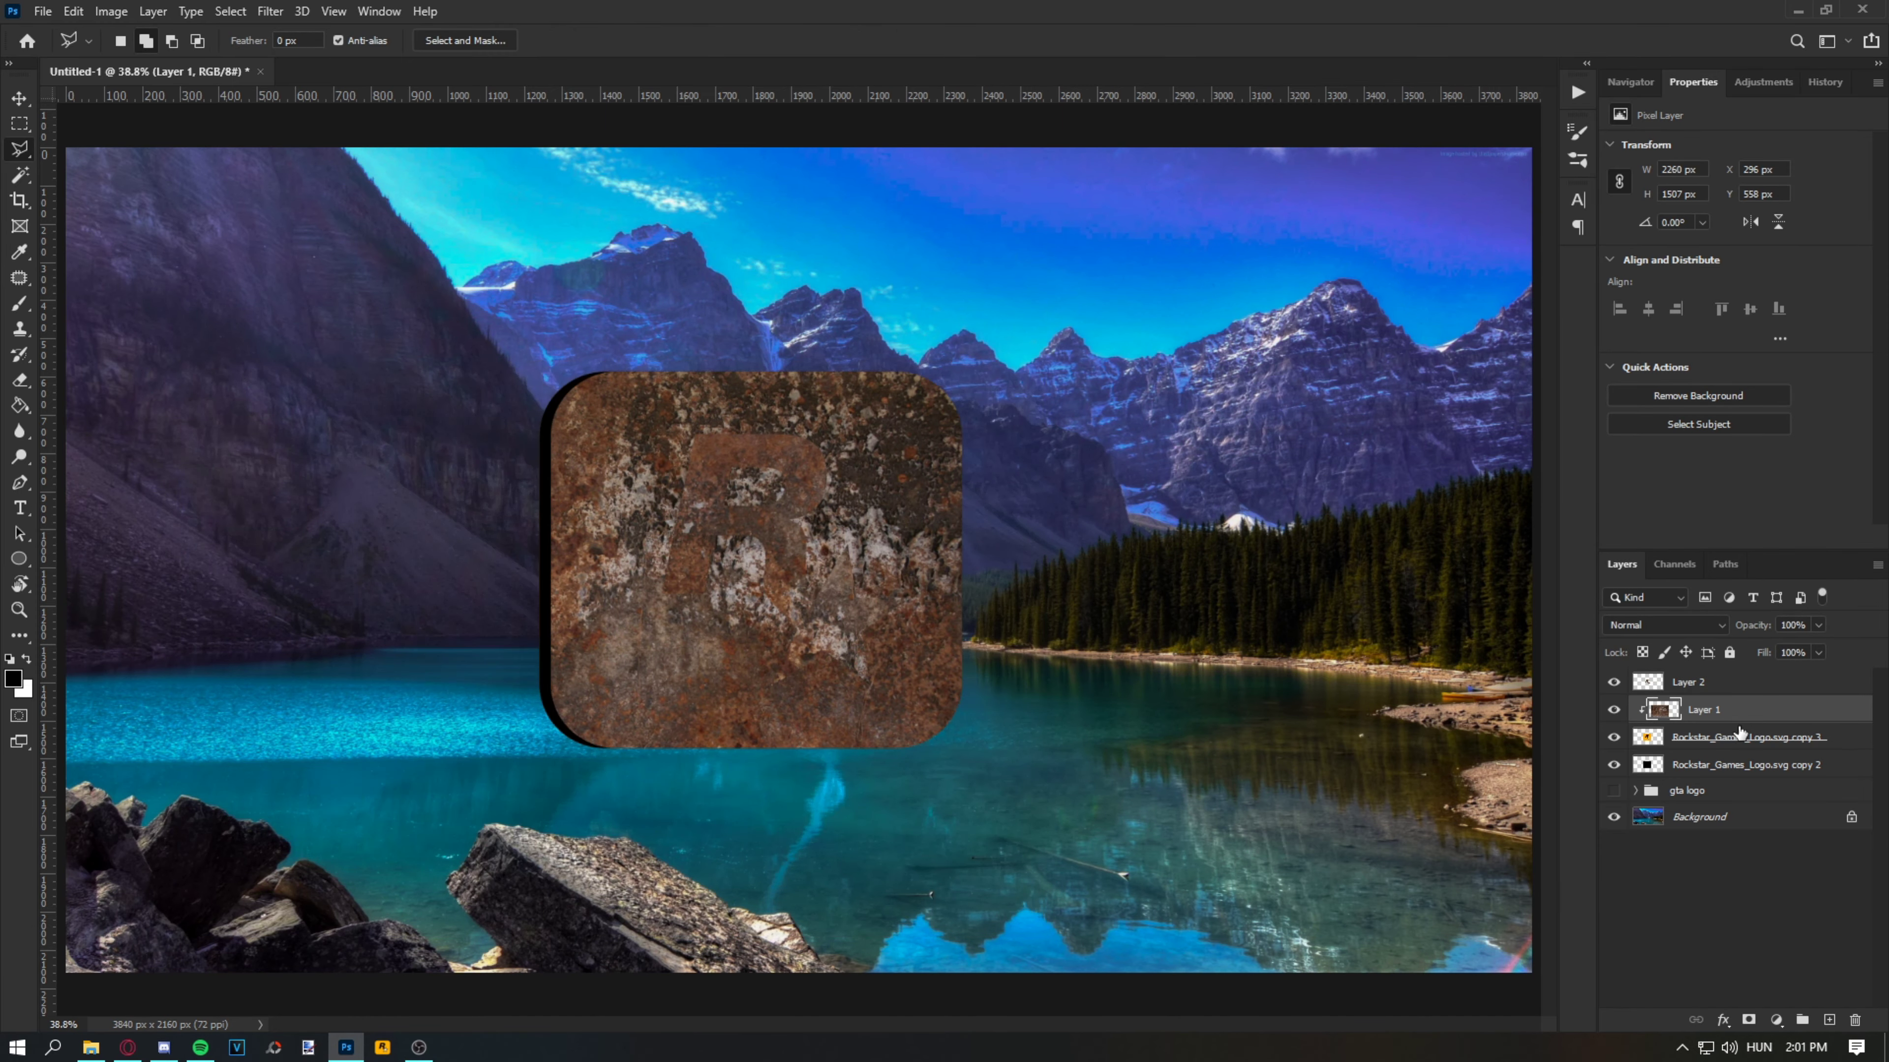
# Step: Darken the rusted face to brightness -124 and clip a shifted rust copy to the logo's black edge
pyautogui.click(1688, 682)
pyautogui.moveTo(1735, 202); pyautogui.dragTo(1633, 201)
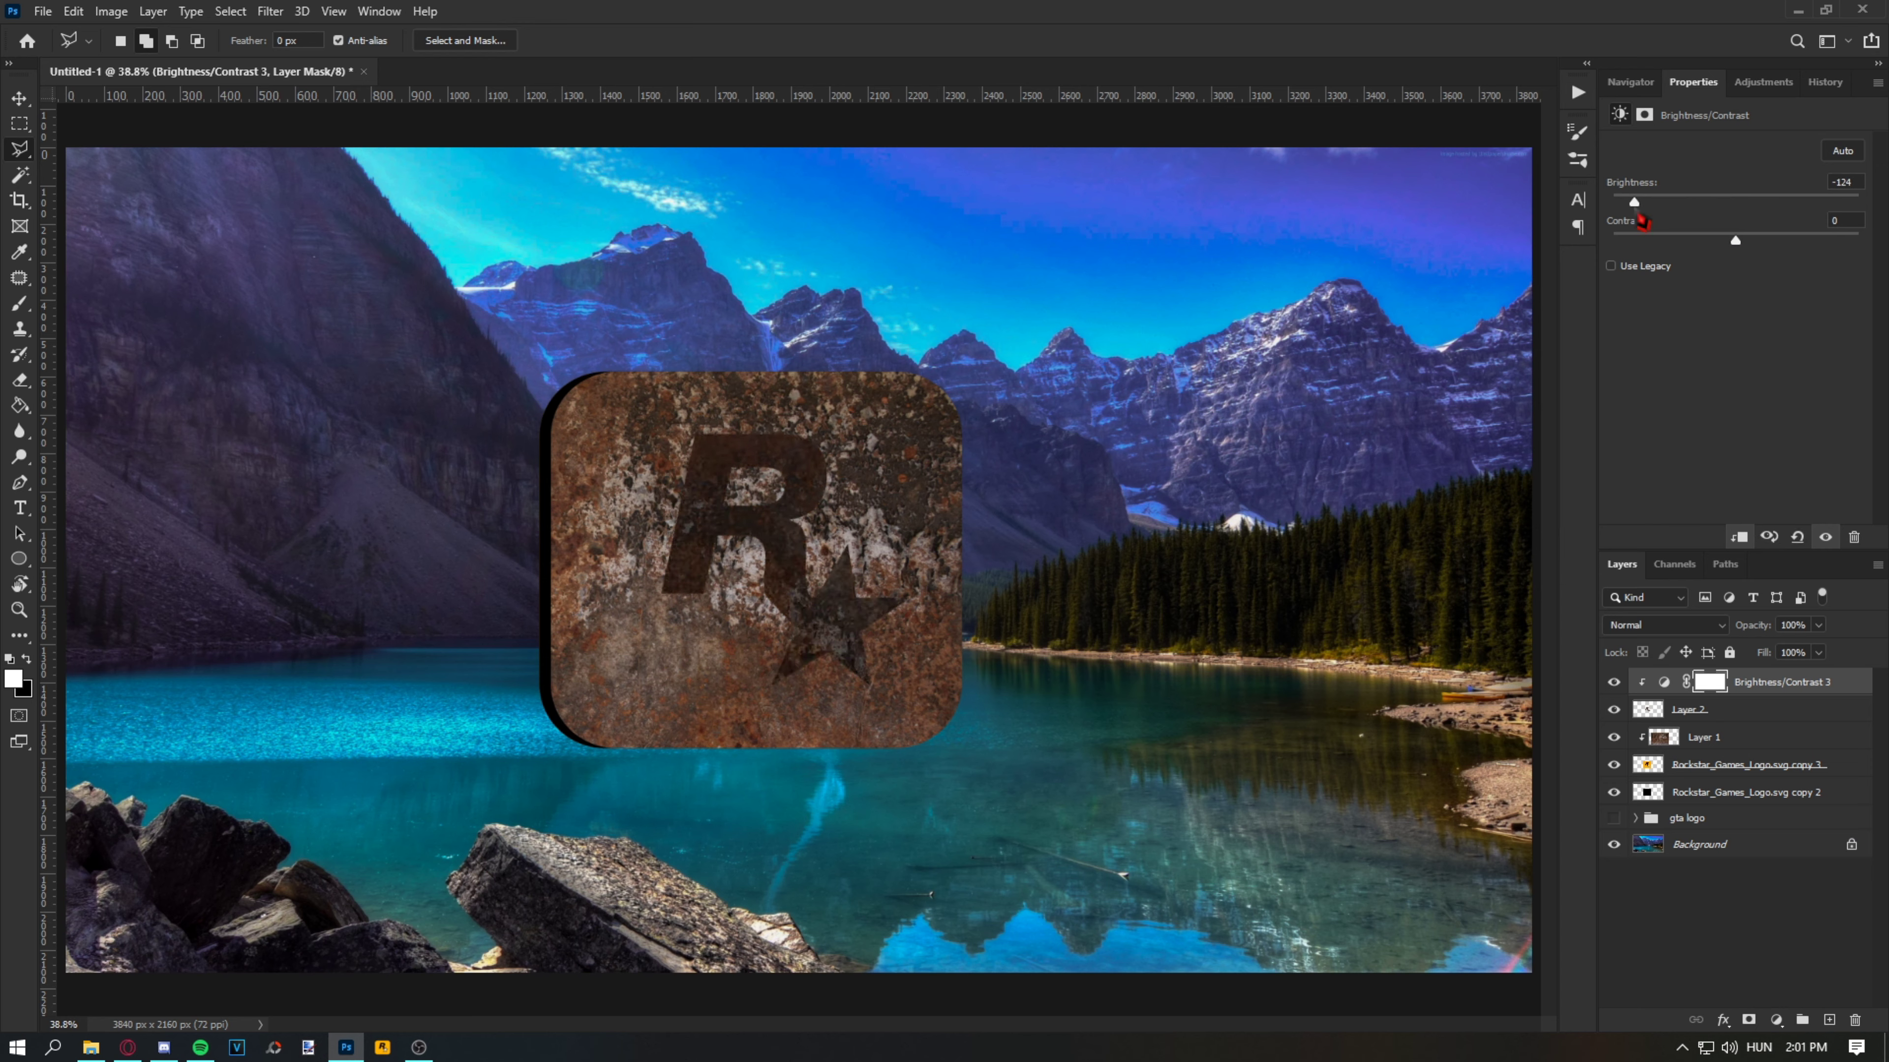
pyautogui.click(1741, 737)
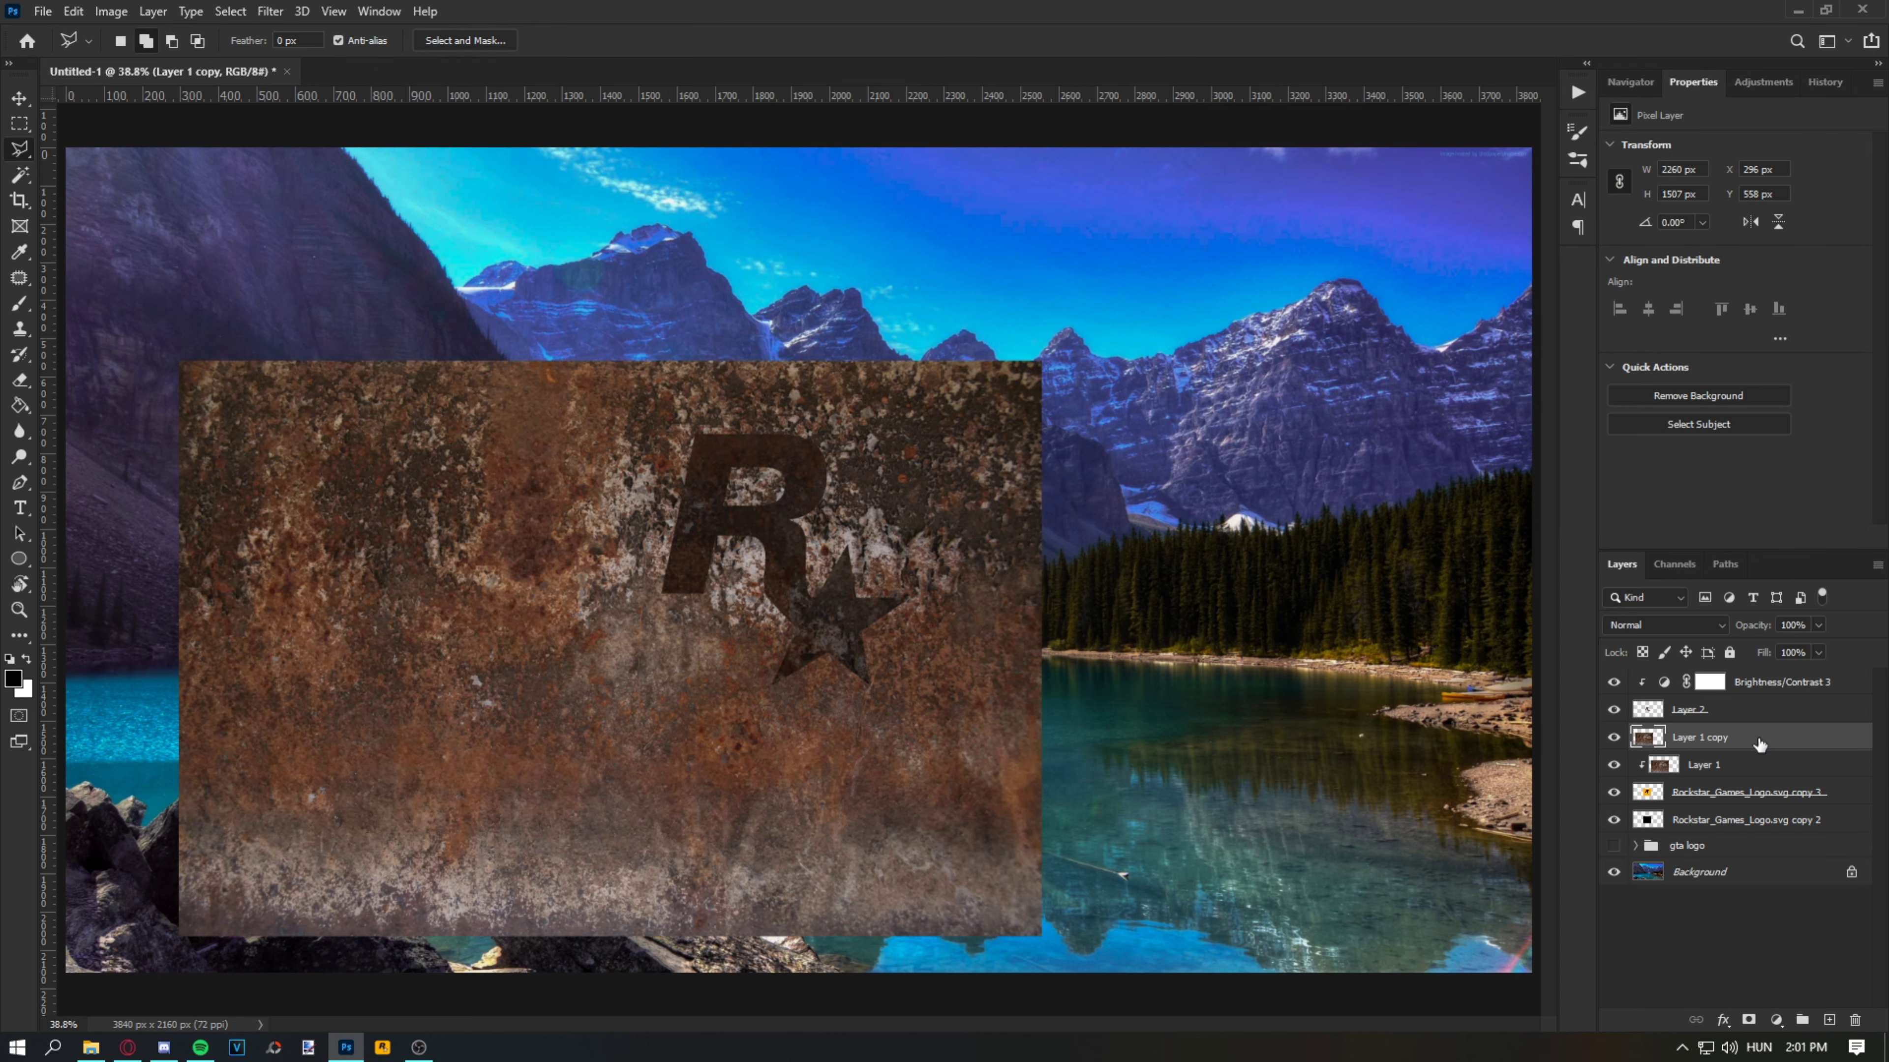
pyautogui.moveTo(1739, 753); pyautogui.dragTo(1676, 779)
pyautogui.keyDown('alt'); pyautogui.click(1677, 806); pyautogui.keyUp('alt')
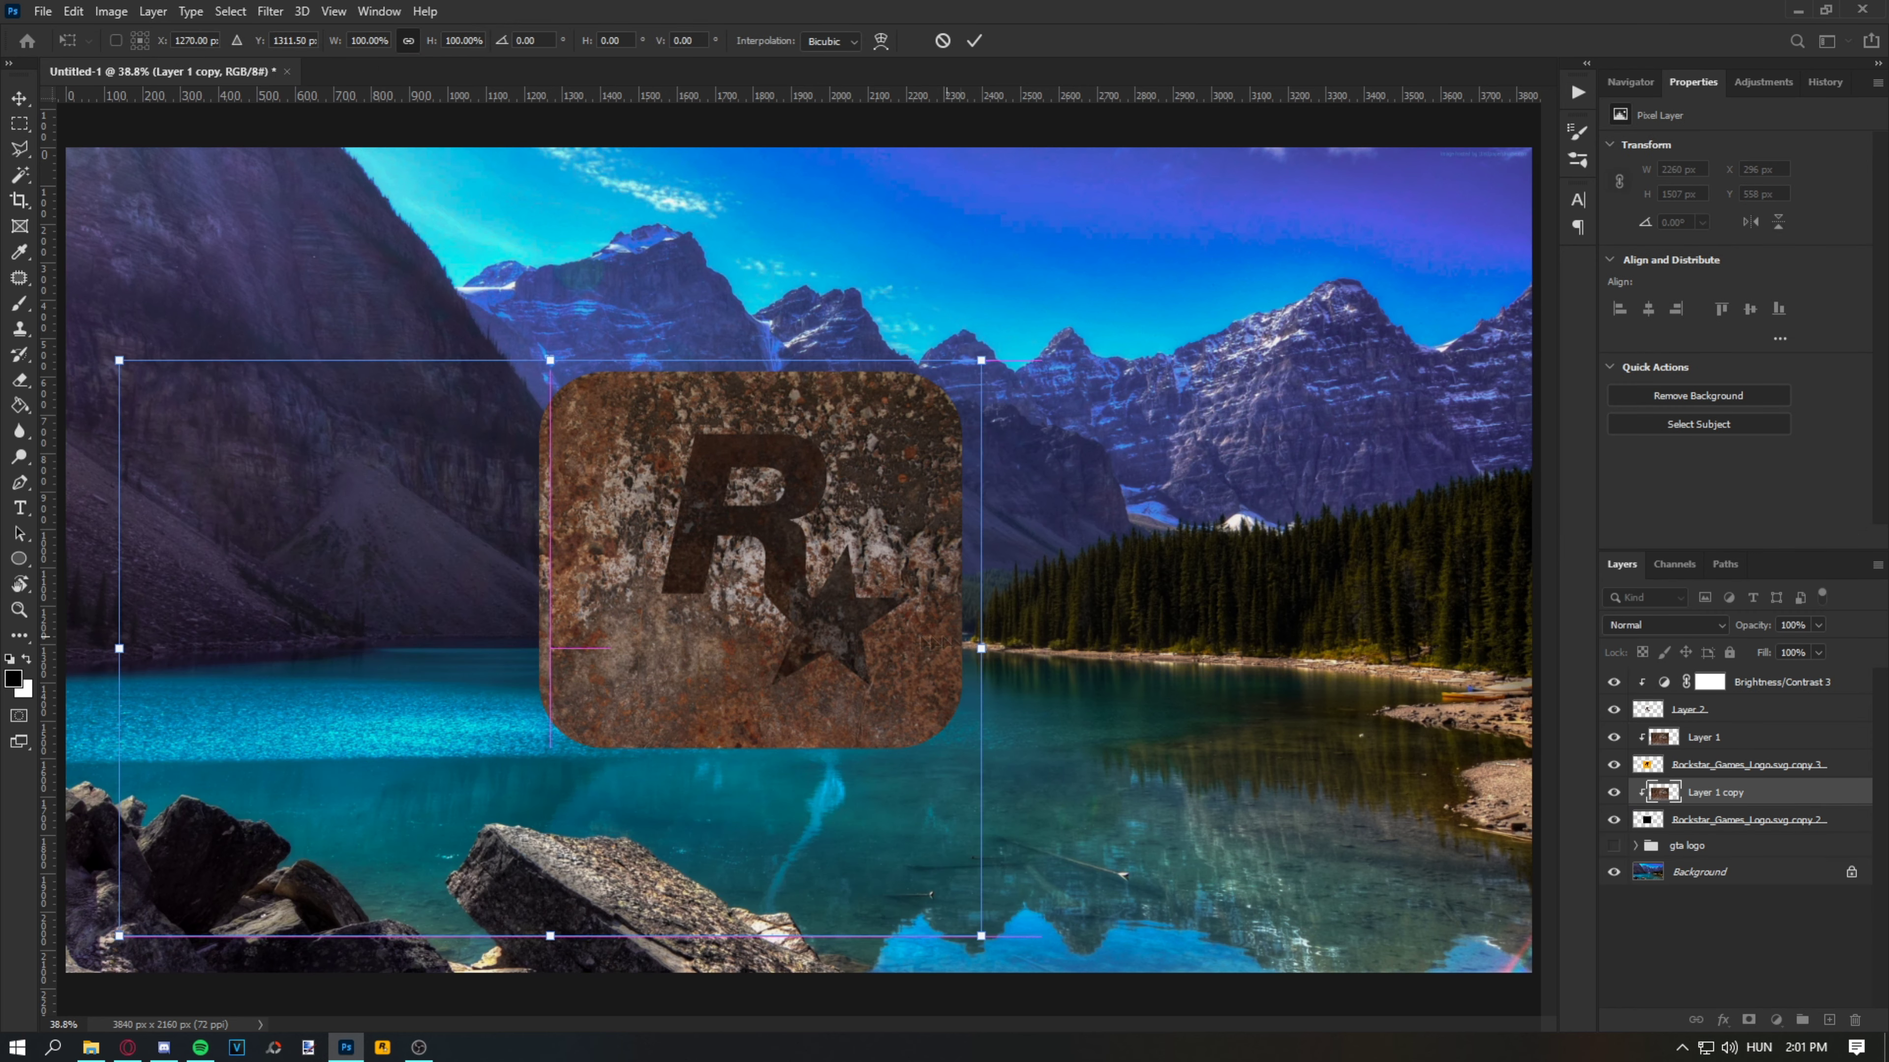
pyautogui.moveTo(878, 640); pyautogui.dragTo(849, 640)
# Step: Add a brightness/contrast adjustment to the edge rust texture
pyautogui.click(1775, 1020)
pyautogui.click(1785, 740)
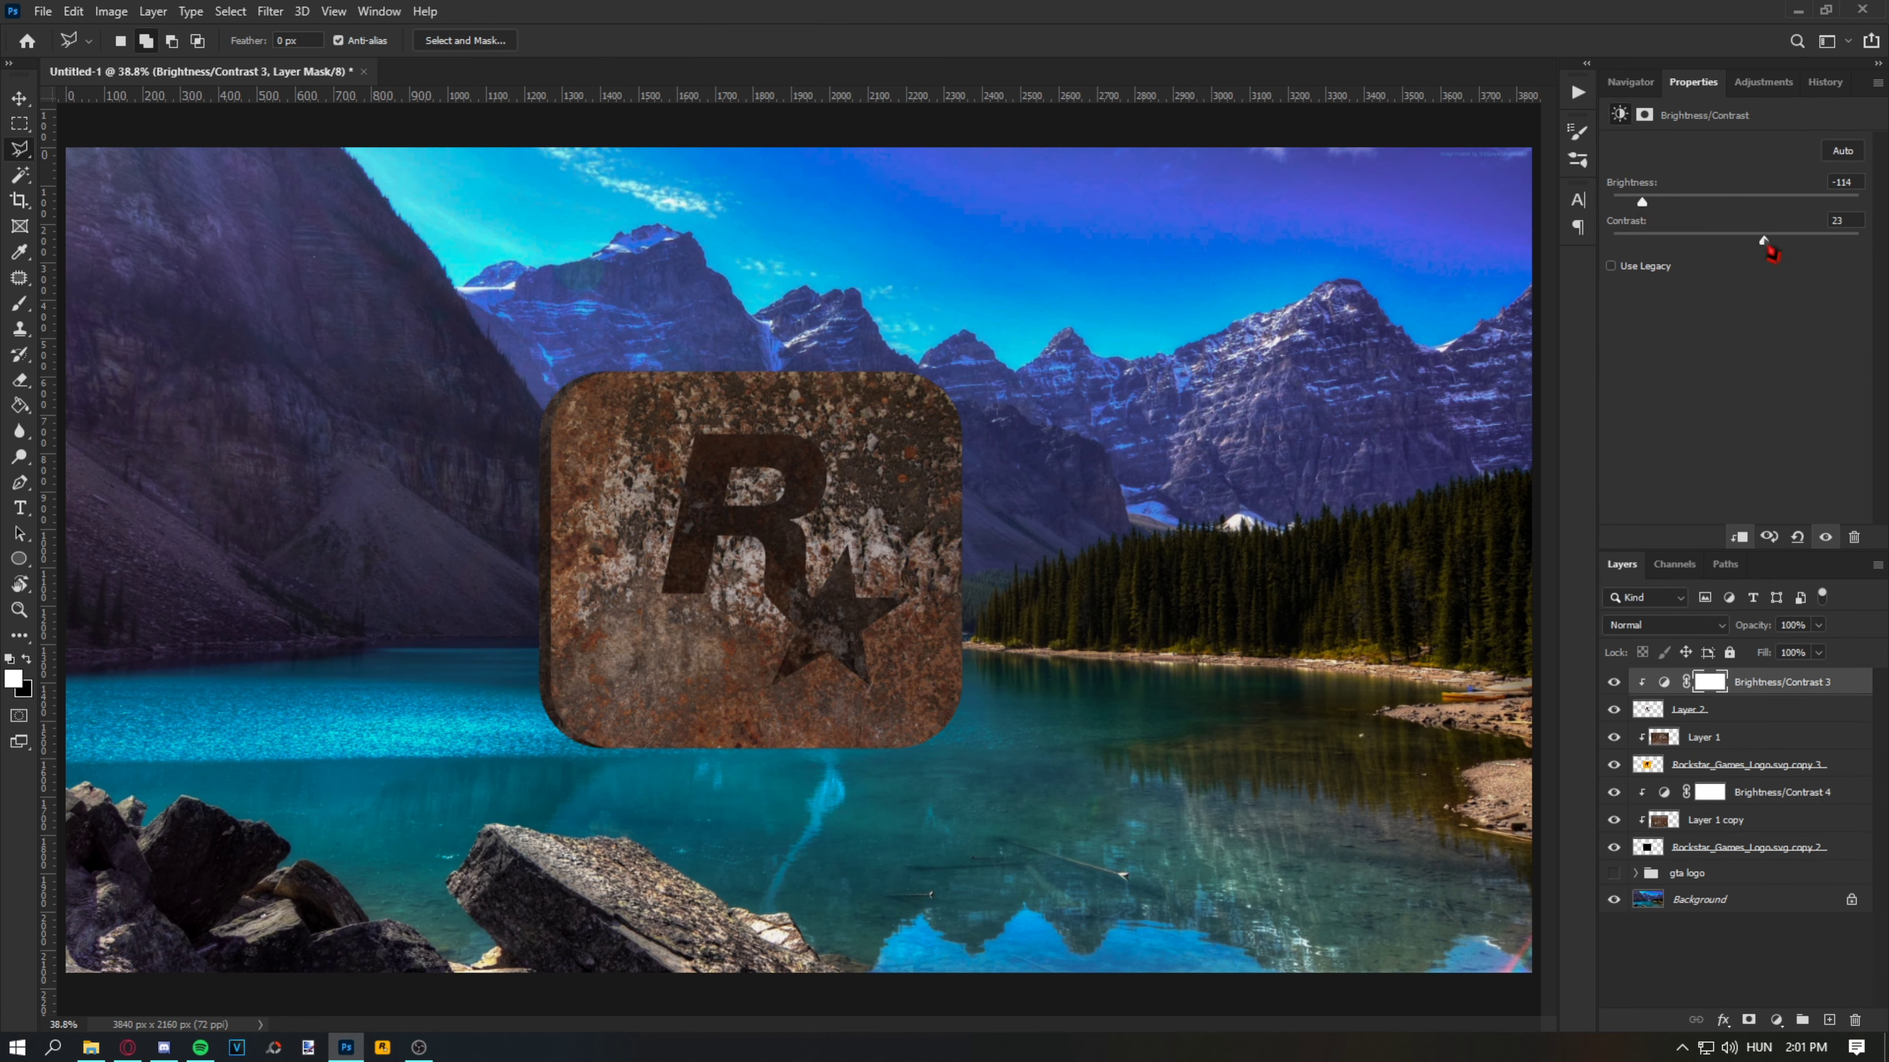
pyautogui.click(1757, 792)
# Step: Merge the visible logo layers into one and move the logo block into the lake
pyautogui.click(1769, 855)
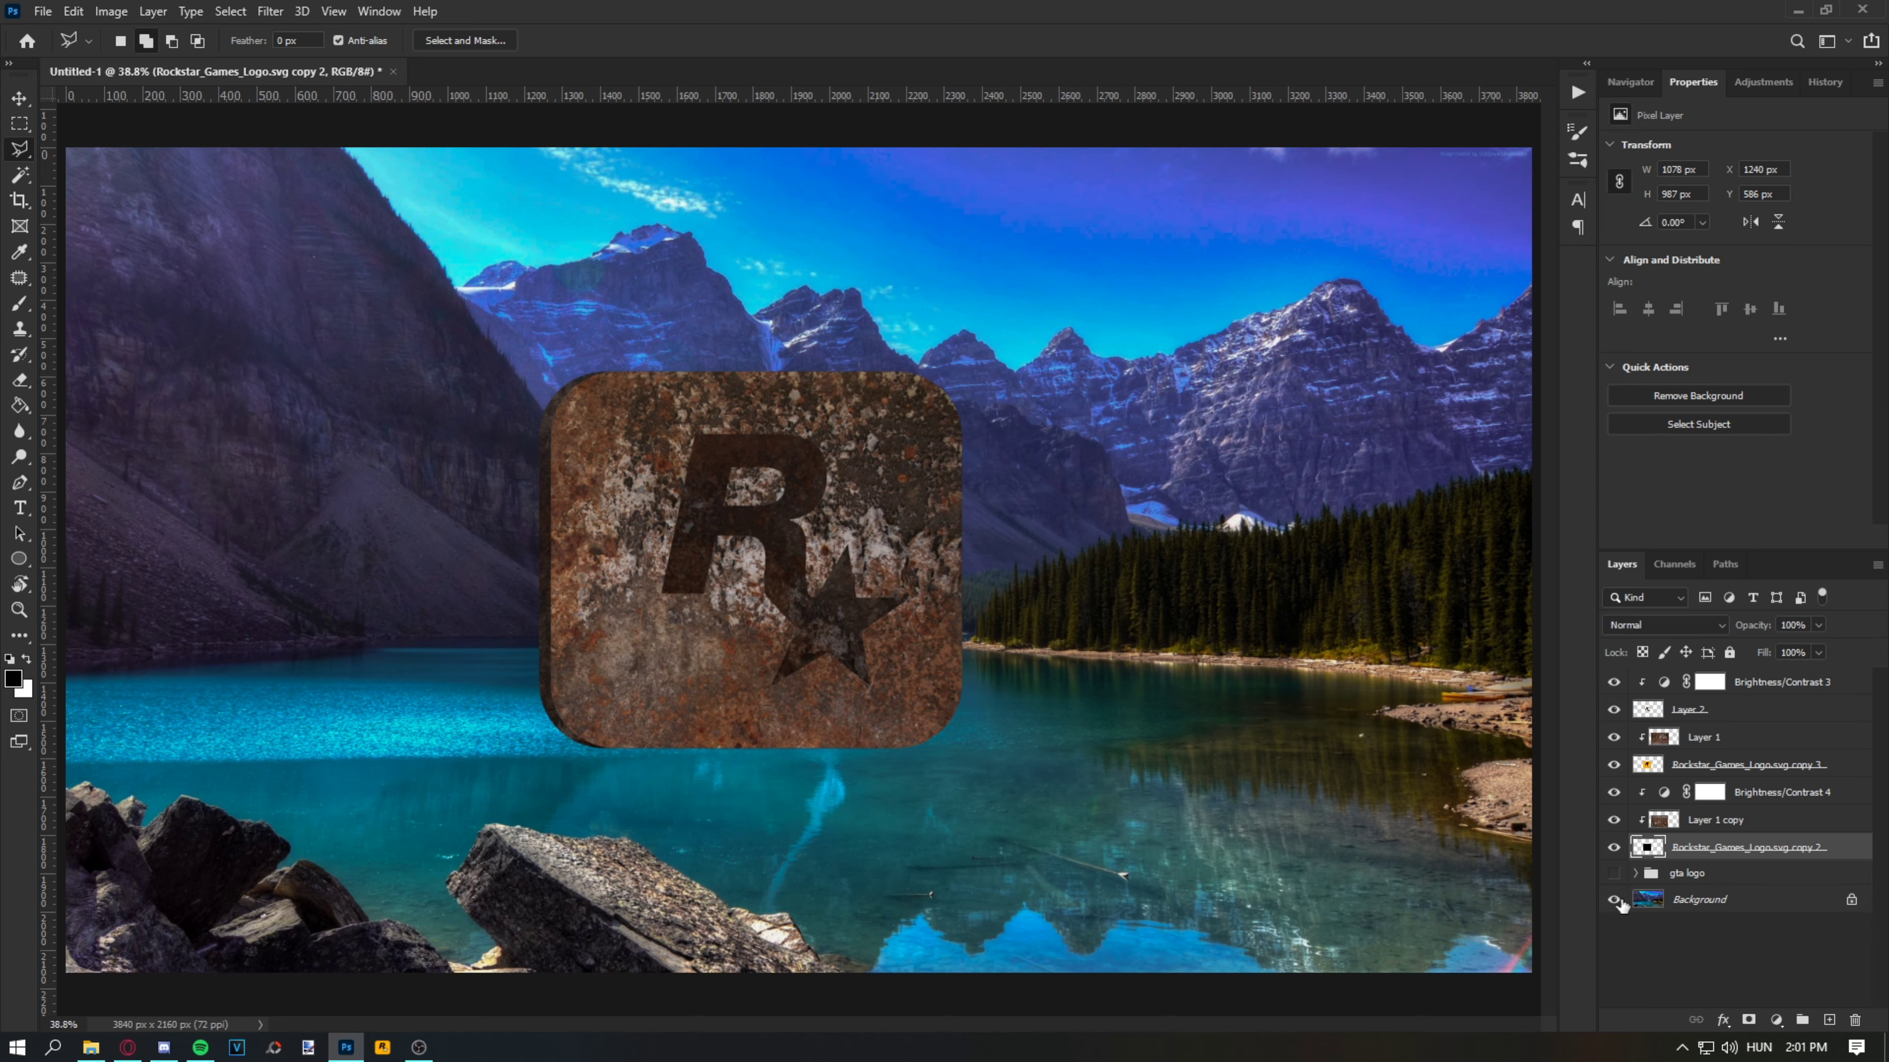
pyautogui.click(1614, 899)
pyautogui.rightClick(1815, 847)
pyautogui.click(1599, 806)
pyautogui.click(1613, 735)
pyautogui.hotkey('ctrl', 't')
pyautogui.moveTo(751, 558); pyautogui.dragTo(468, 551)
# Step: Shrink and tilt the logo block, erase its base and nudge it slightly down
pyautogui.moveTo(674, 739)
pyautogui.mouseDown()
pyautogui.moveTo(505, 788)
pyautogui.moveTo(565, 759)
pyautogui.mouseUp()
pyautogui.press('Return')
pyautogui.press('e')
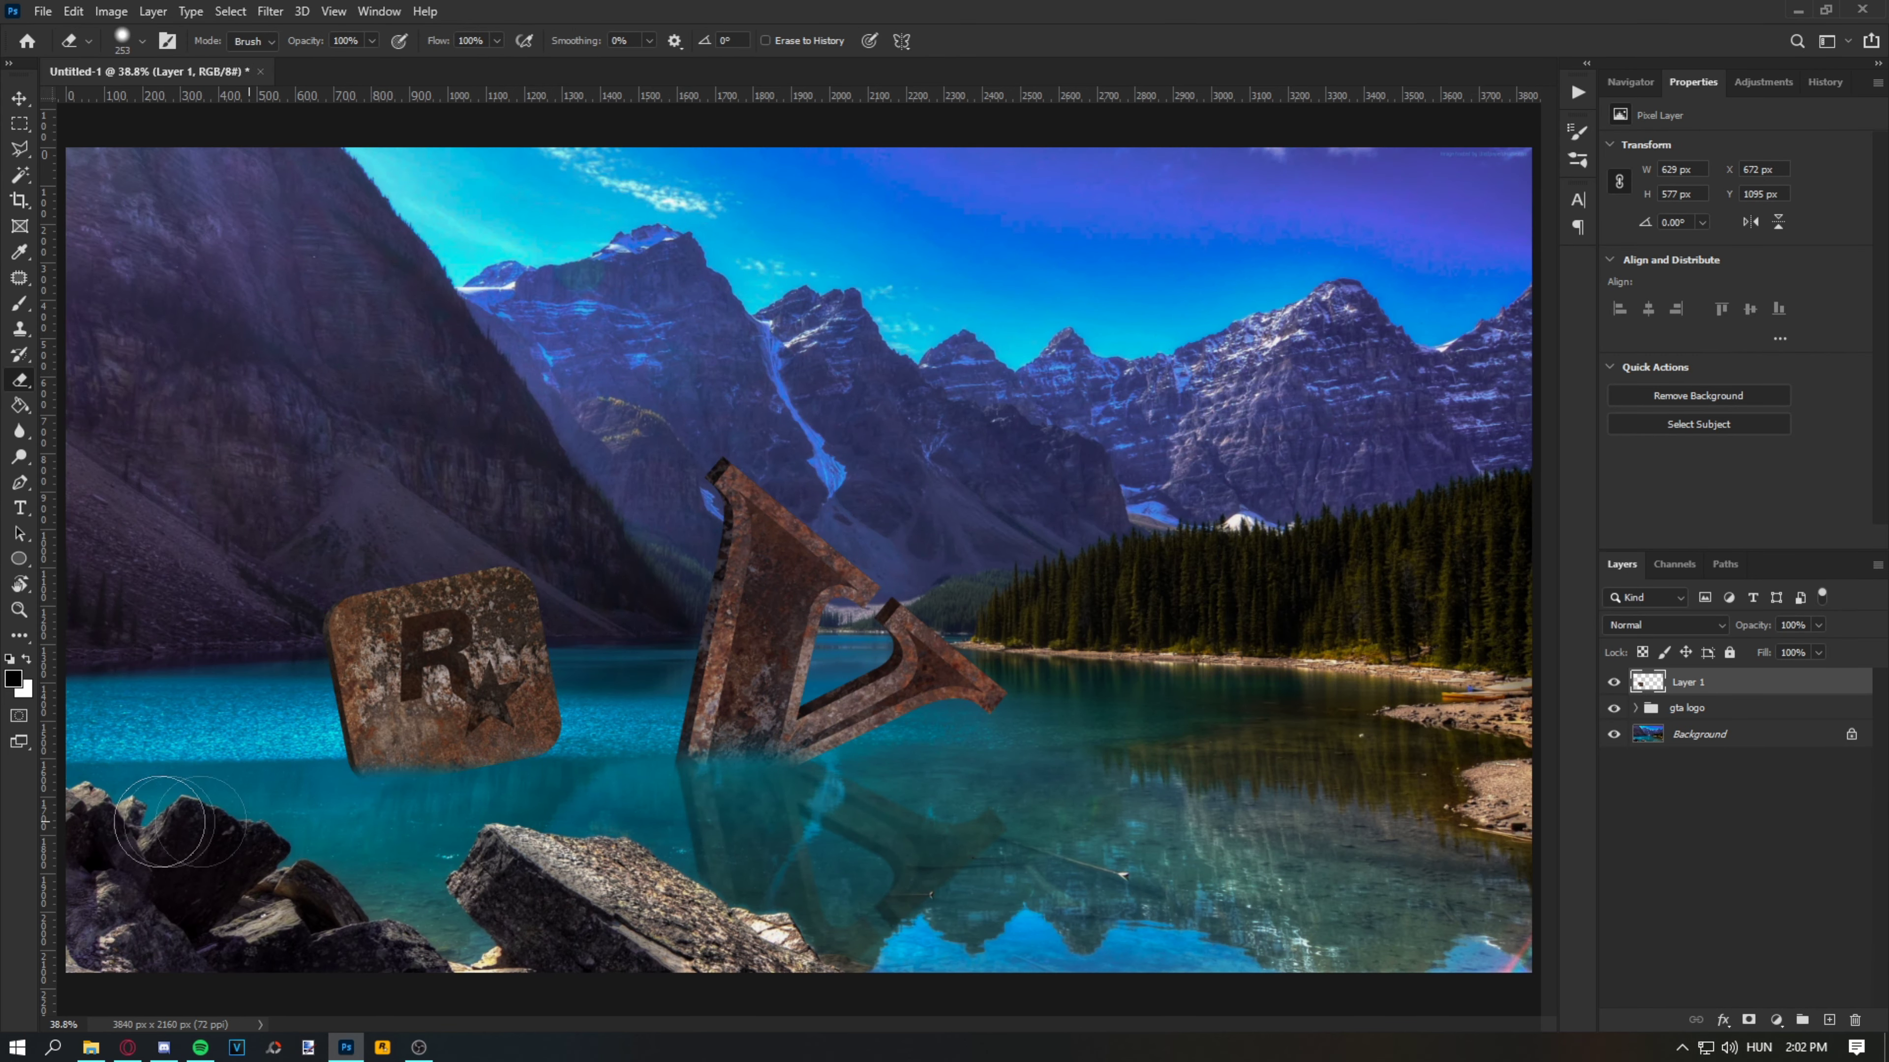
pyautogui.hotkey('ctrl', 't')
pyautogui.press('Return')
pyautogui.press('e')
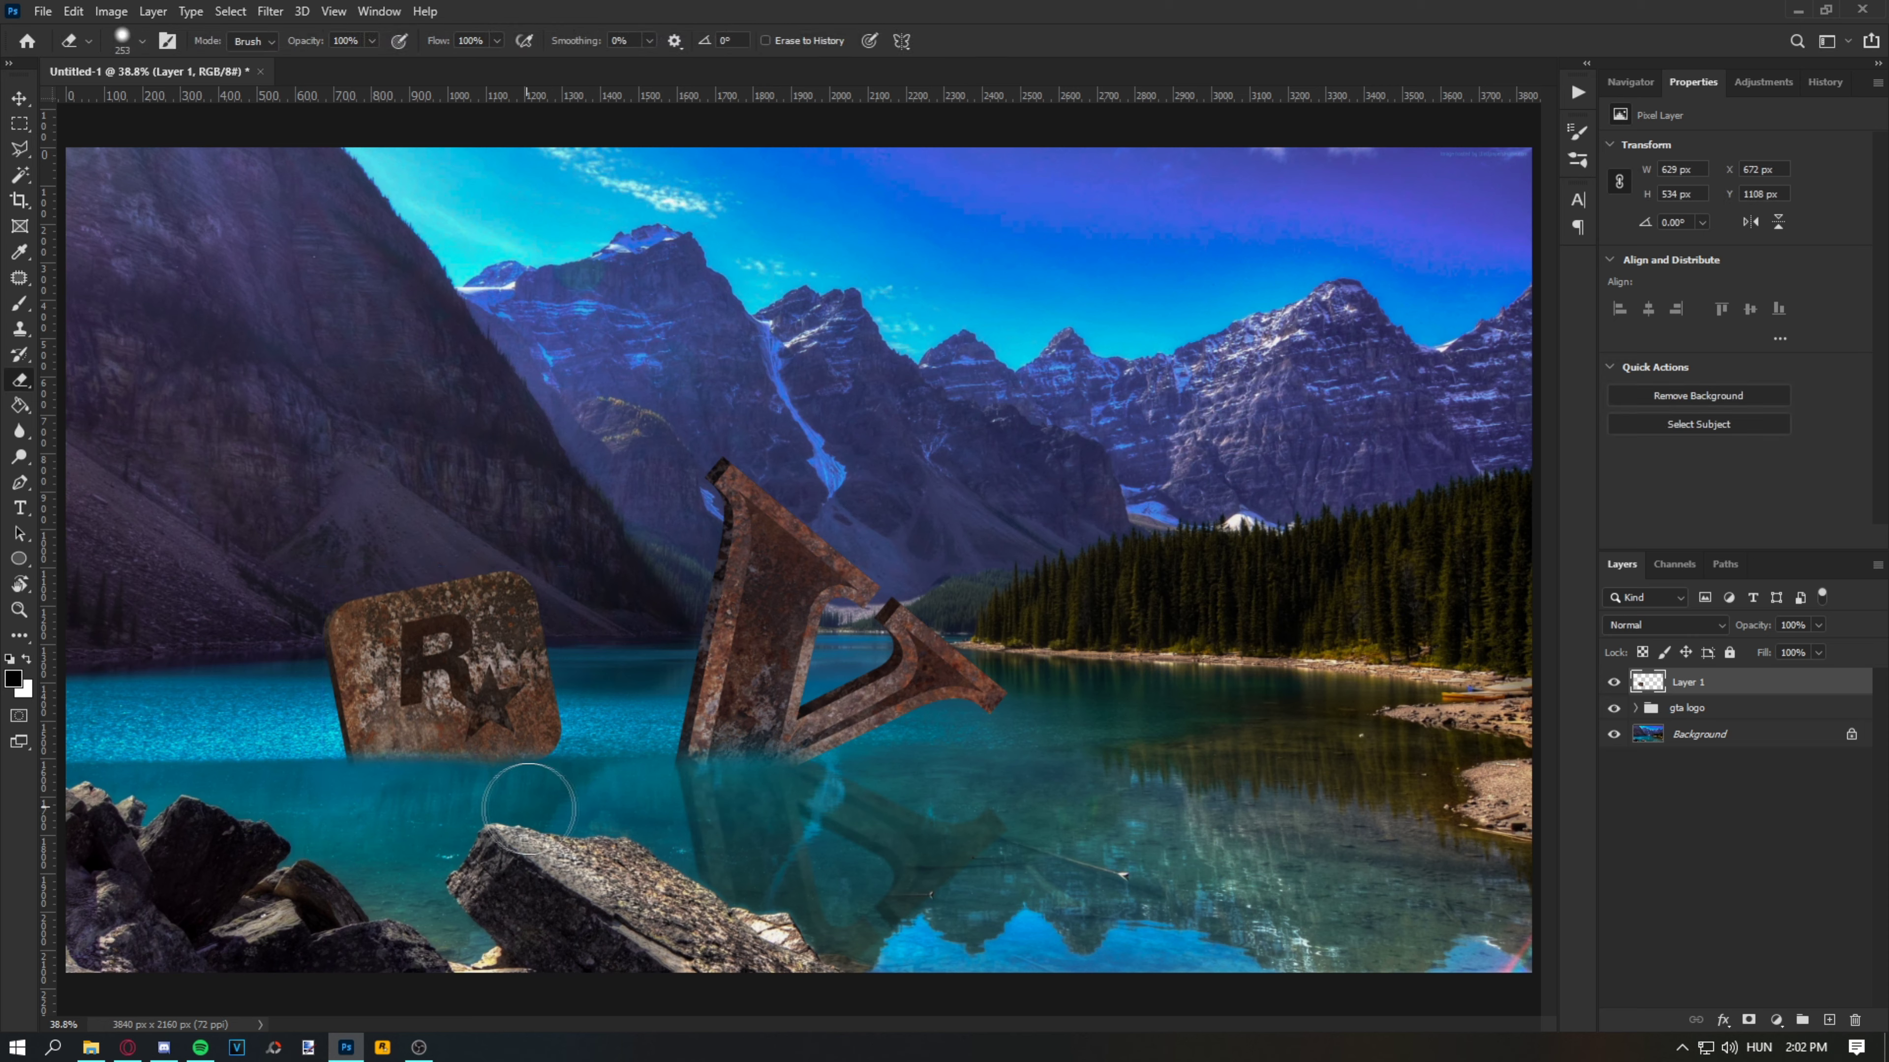
pyautogui.hotkey('ctrl', 't')
# Step: Flip a duplicate of the logo block vertically and move it below as a reflection
pyautogui.click(1688, 709)
pyautogui.hotkey('ctrl', 't')
pyautogui.rightClick(470, 714)
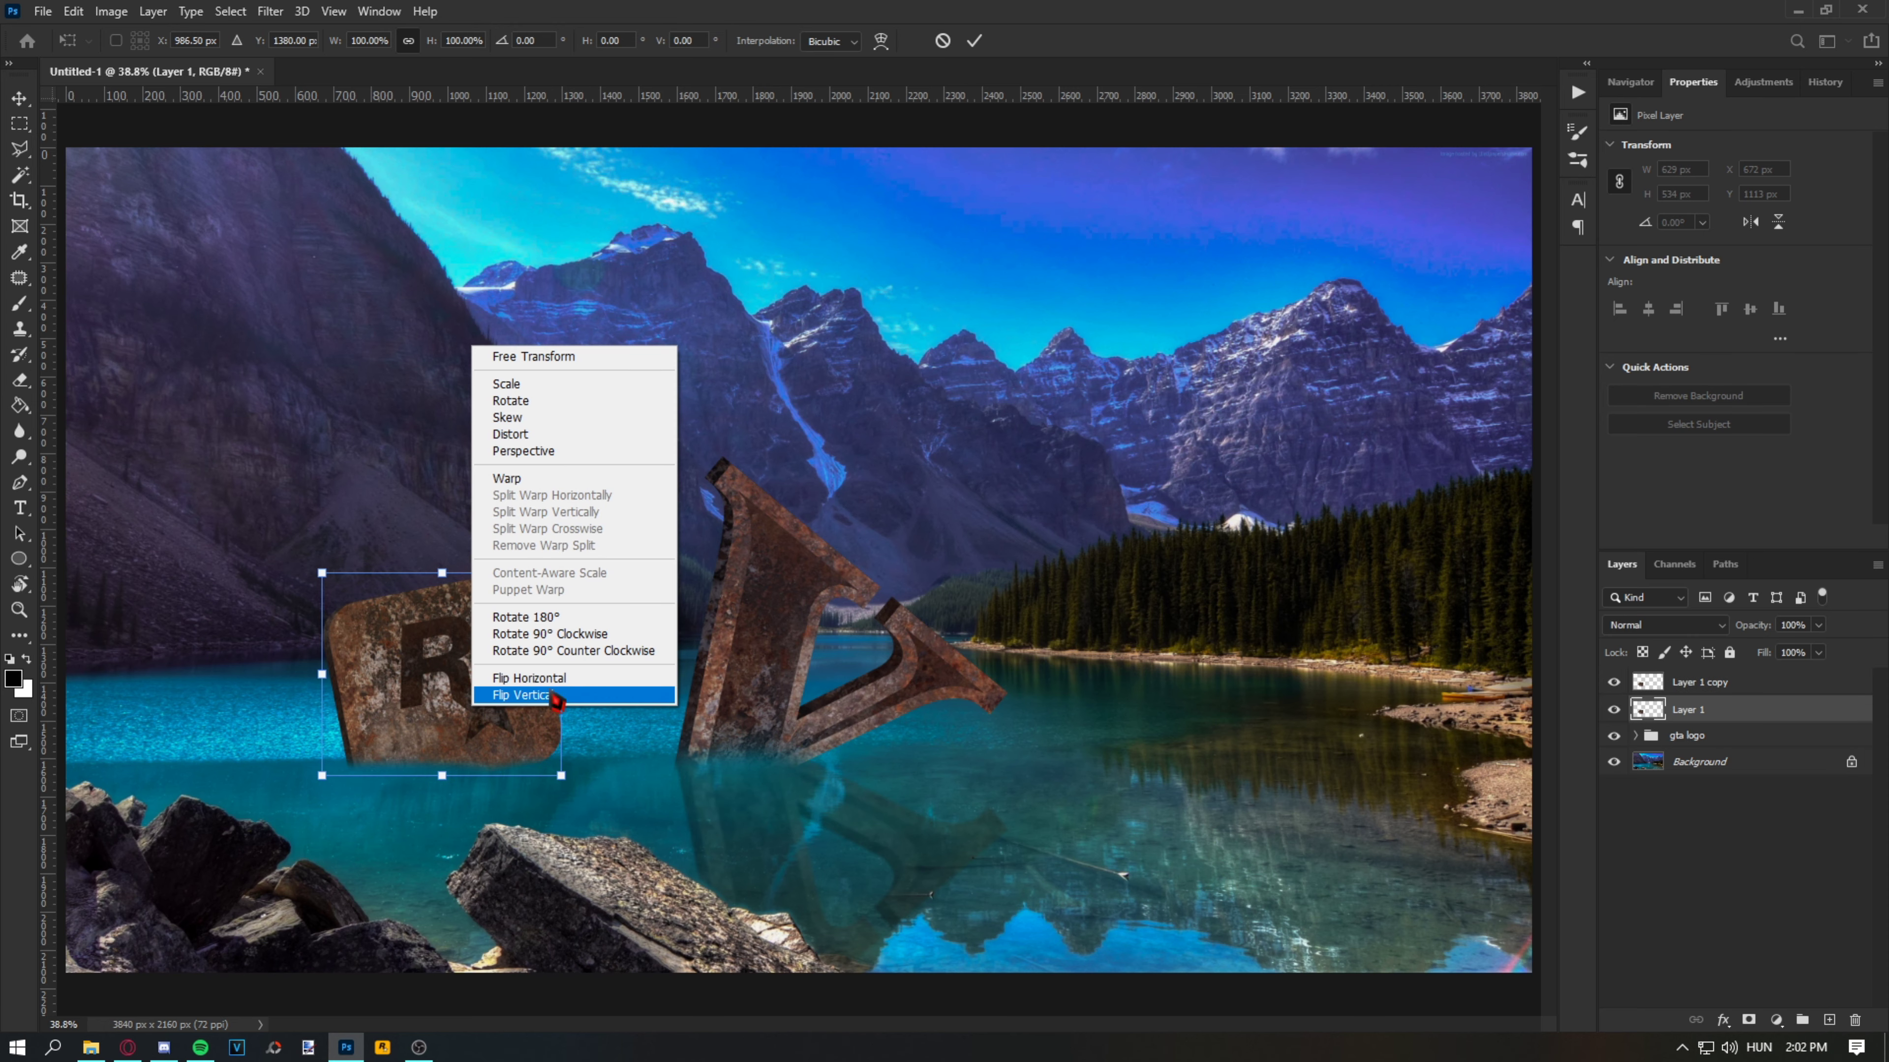
pyautogui.click(494, 700)
pyautogui.moveTo(476, 695); pyautogui.dragTo(476, 863)
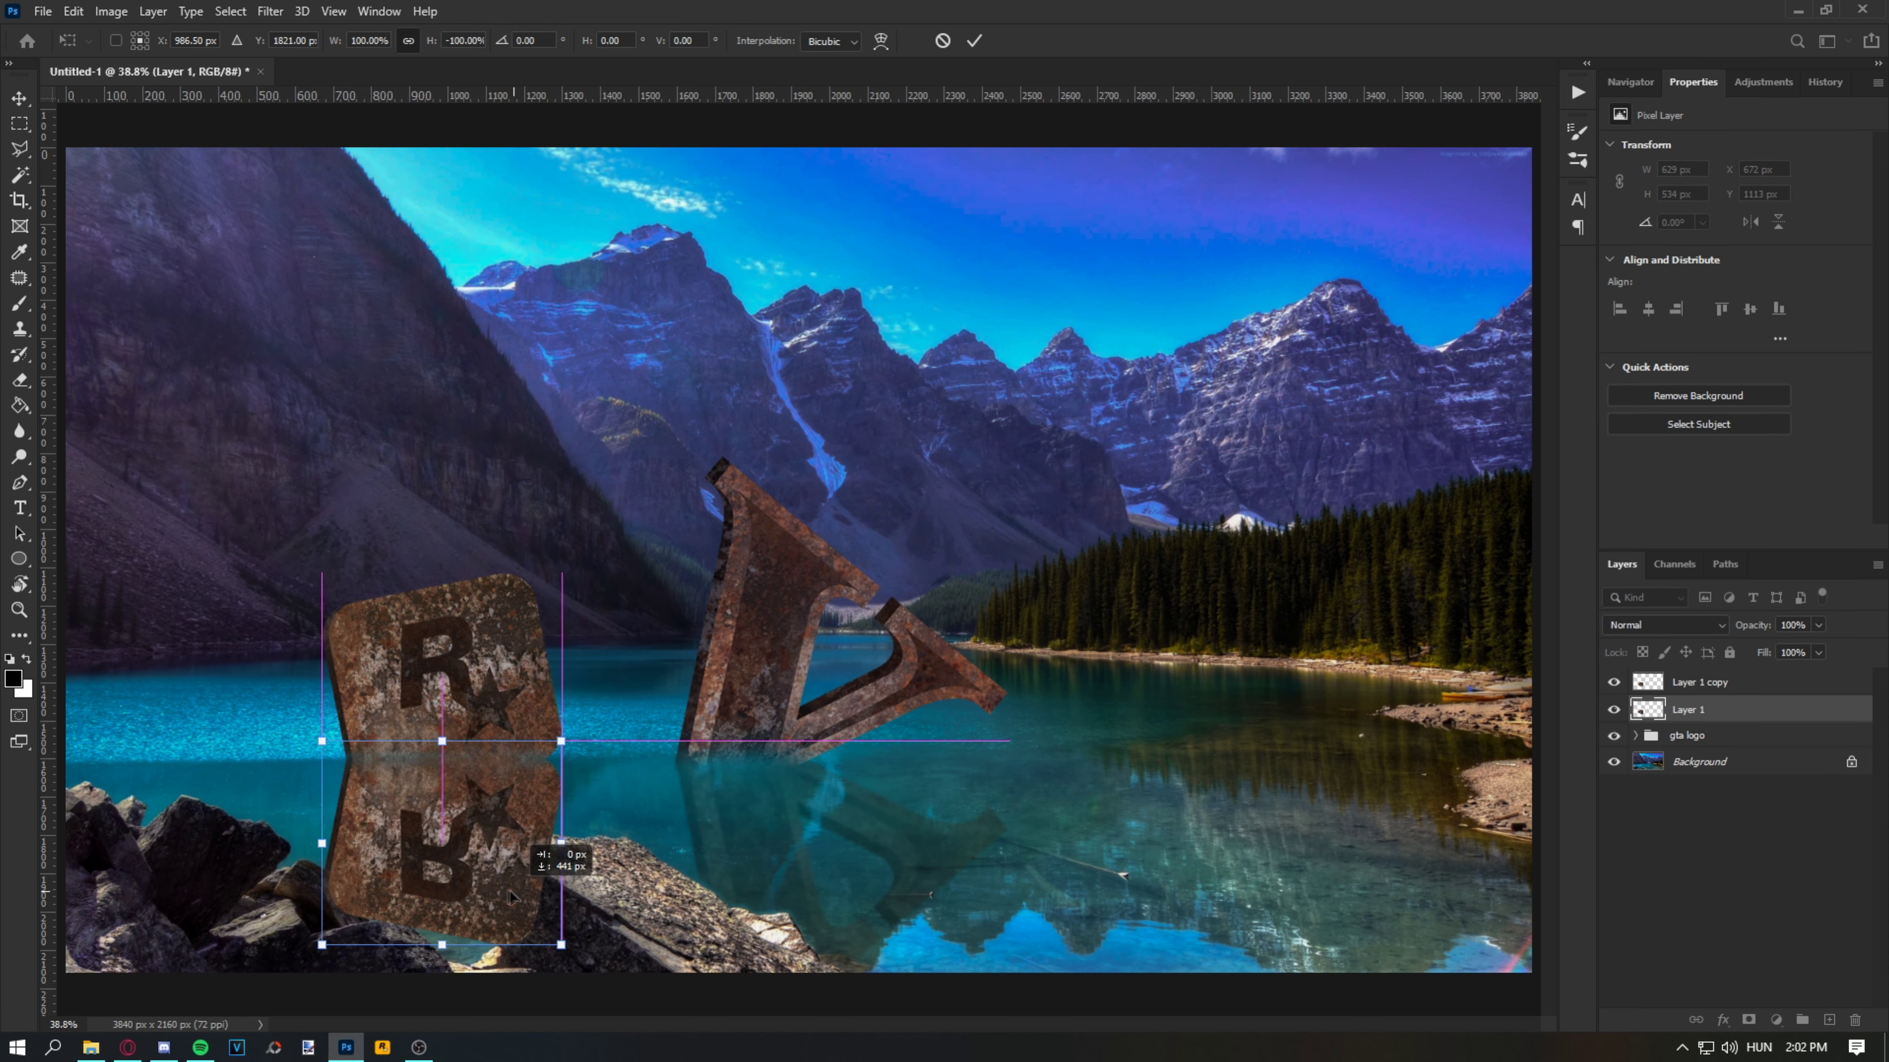
pyautogui.click(975, 43)
# Step: Zoom in on the logo block, compare the reflection and leave its layer hidden
pyautogui.press('z')
pyautogui.click(520, 669)
pyautogui.click(520, 670)
pyautogui.click(1613, 710)
pyautogui.press('l')
pyautogui.click(1613, 710)
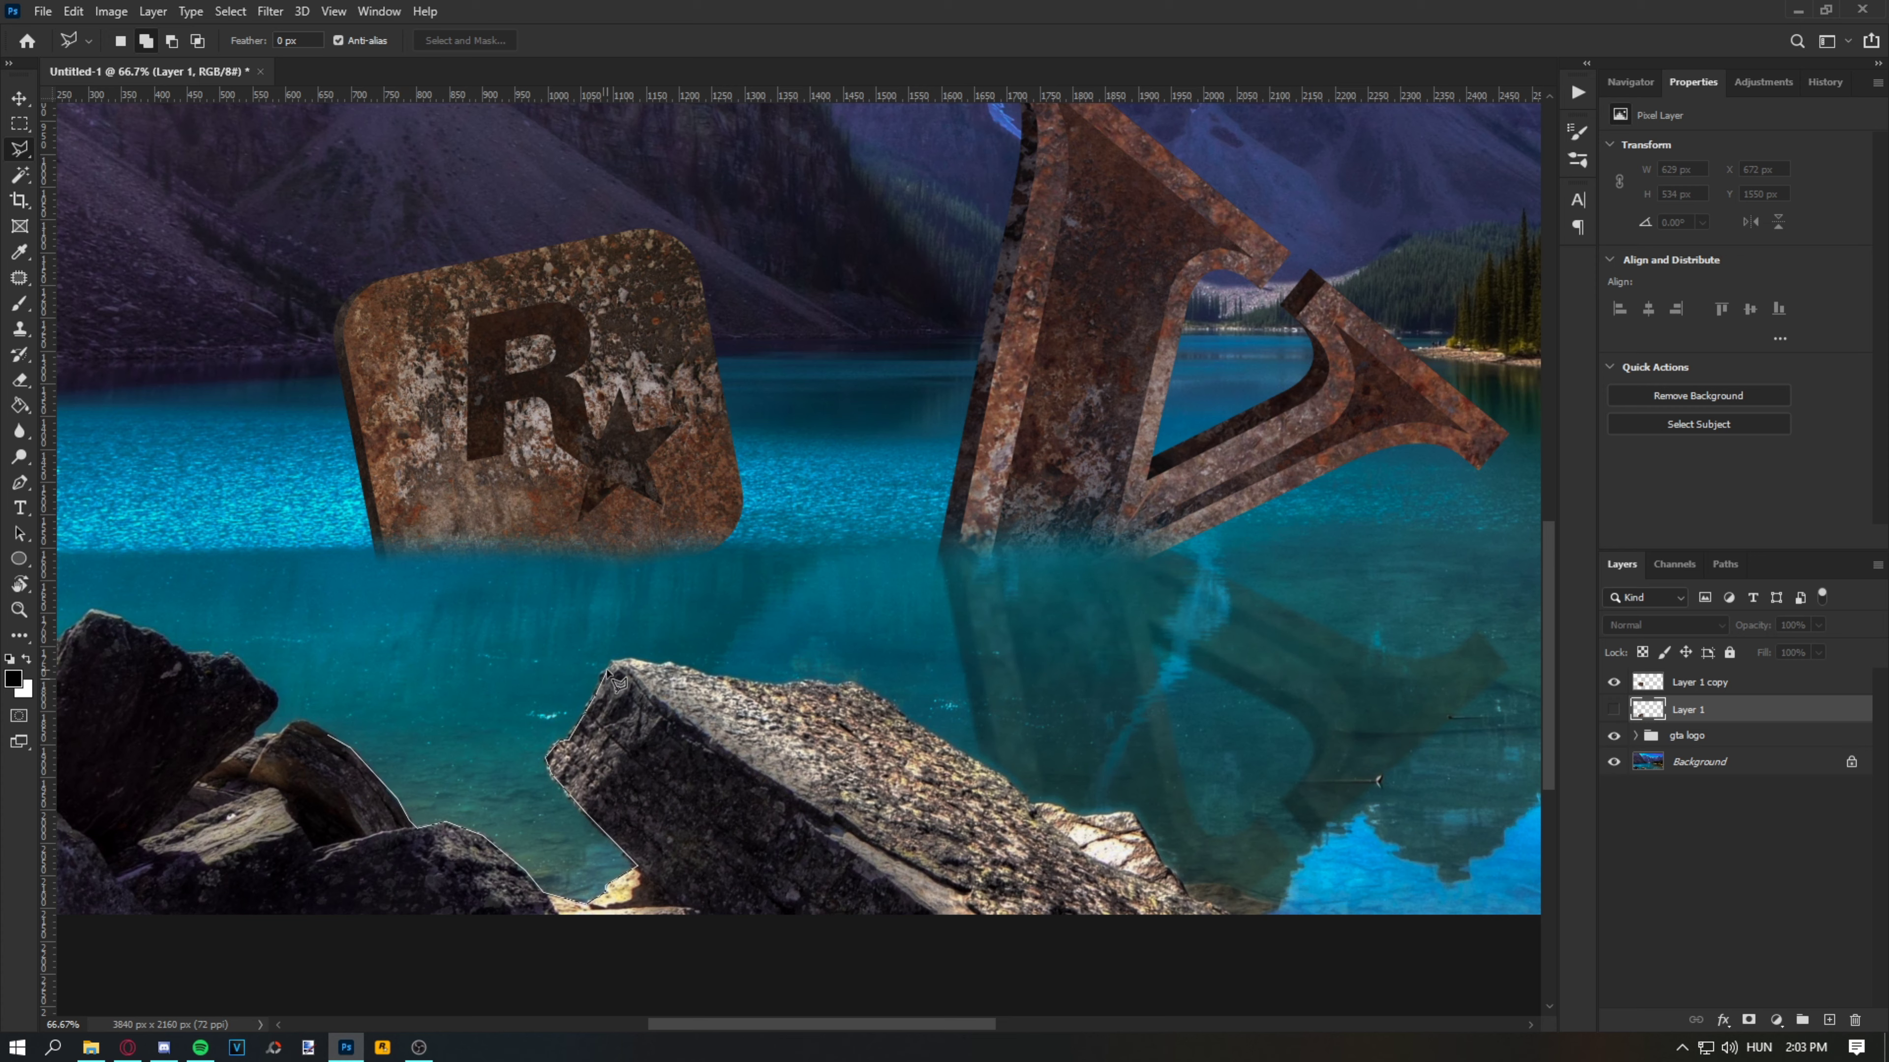
# Step: Delete the lassoed foreground rocks area from the reflection layer
pyautogui.click(179, 839)
pyautogui.click(1614, 710)
pyautogui.press('Delete')
pyautogui.click(333, 12)
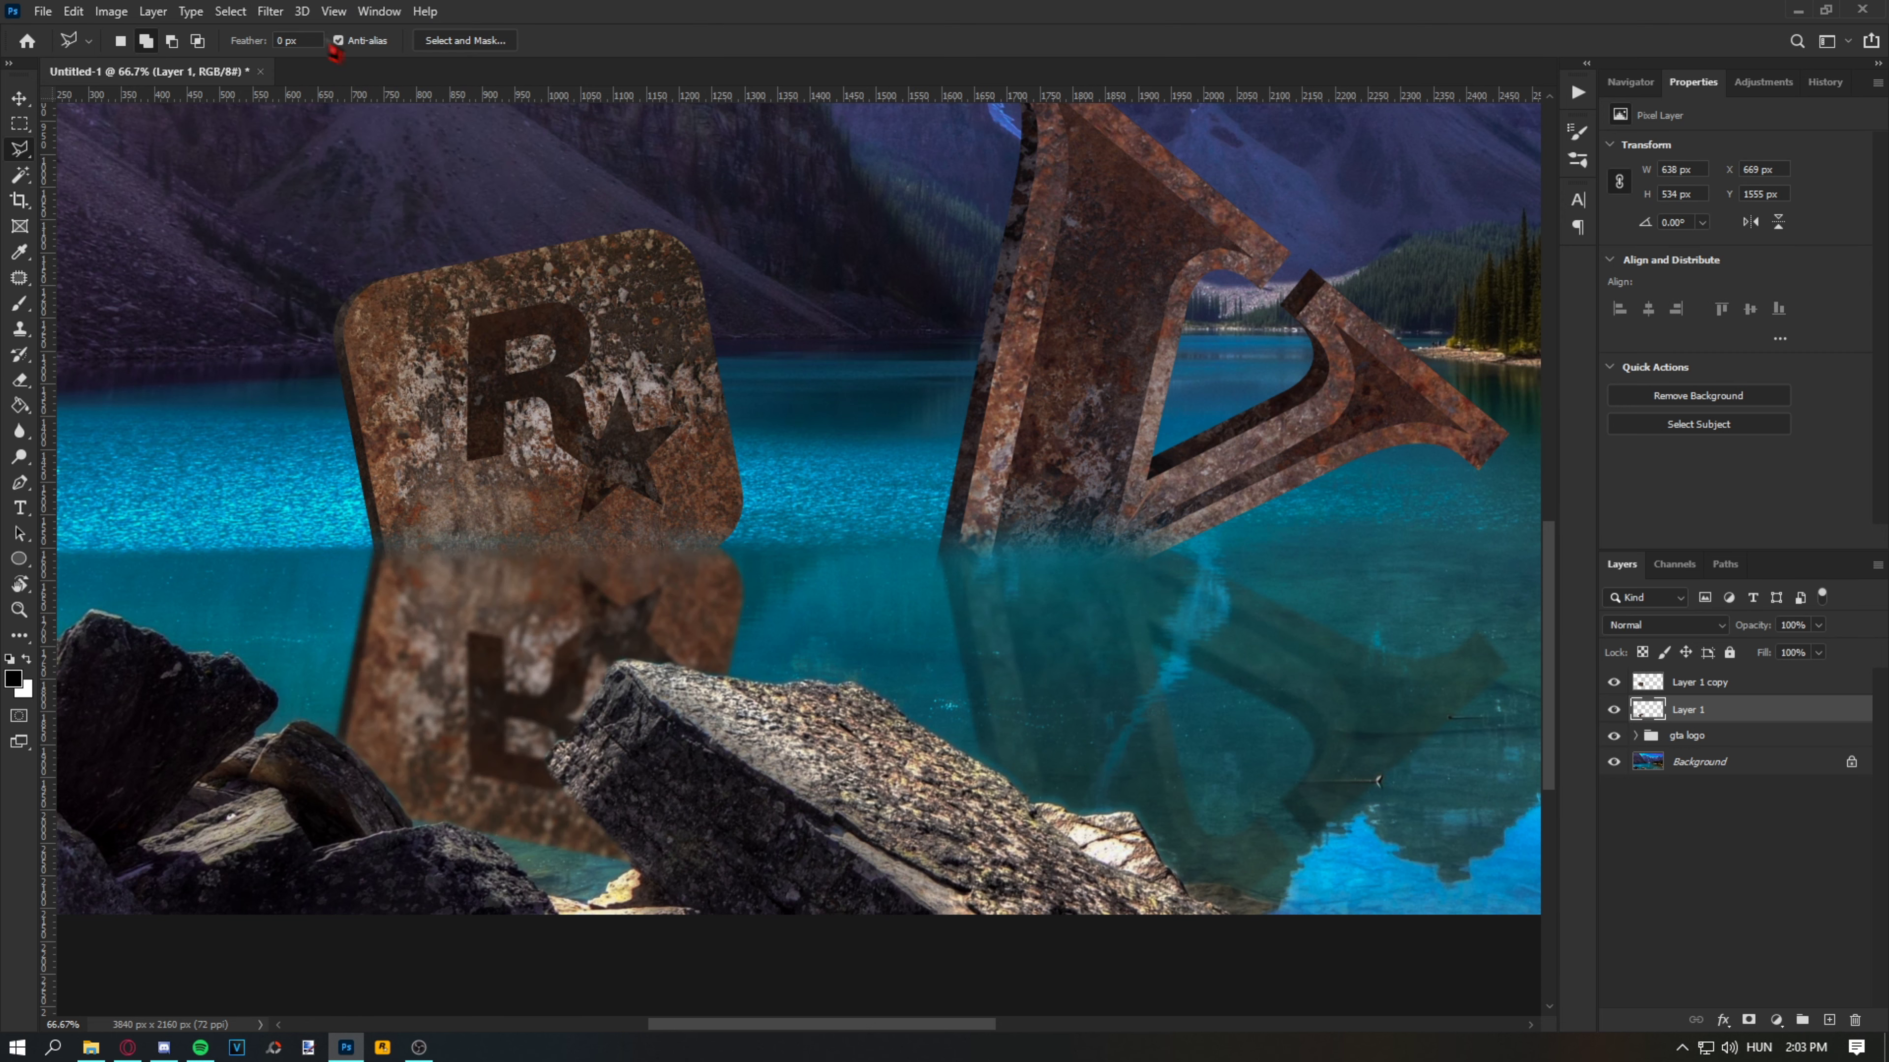
# Step: Add a brightness/contrast adjustment to the reflection after checking the gta logo group's settings
pyautogui.click(1635, 735)
pyautogui.click(1710, 899)
pyautogui.click(1688, 710)
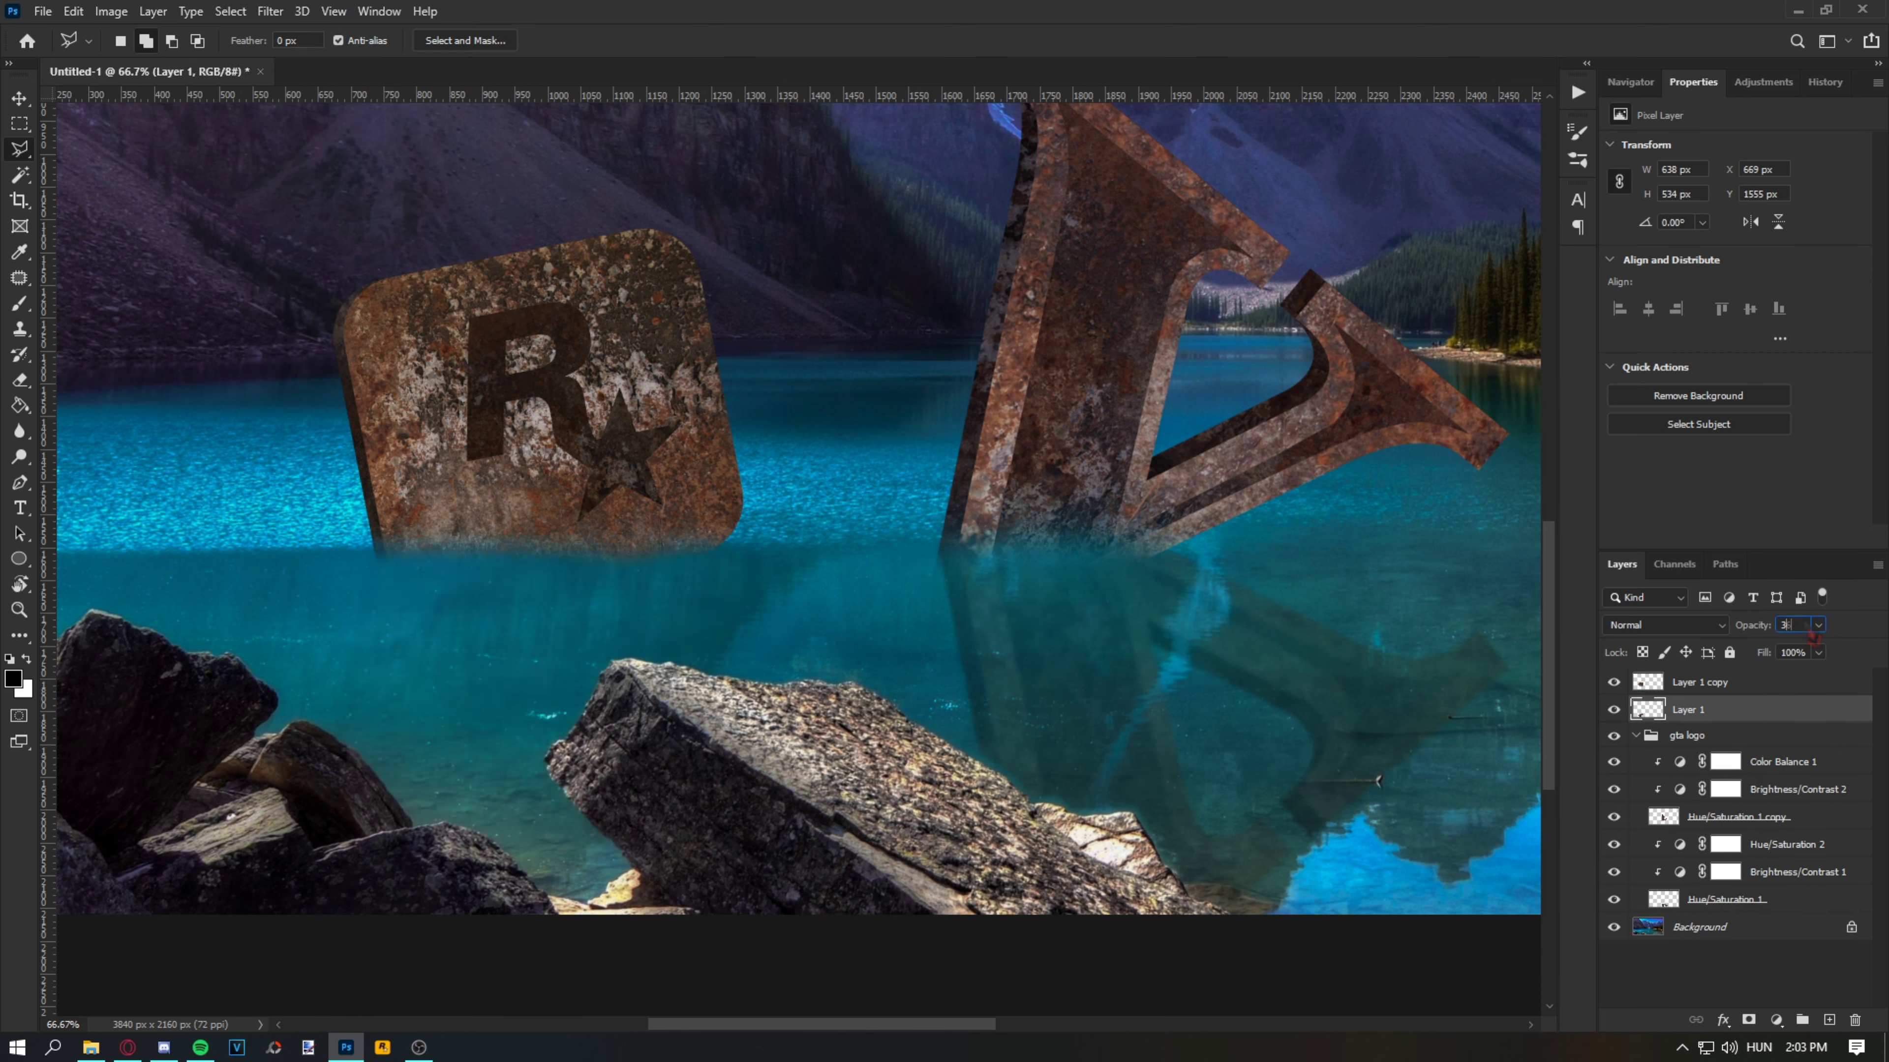
pyautogui.click(1776, 1020)
pyautogui.click(1799, 735)
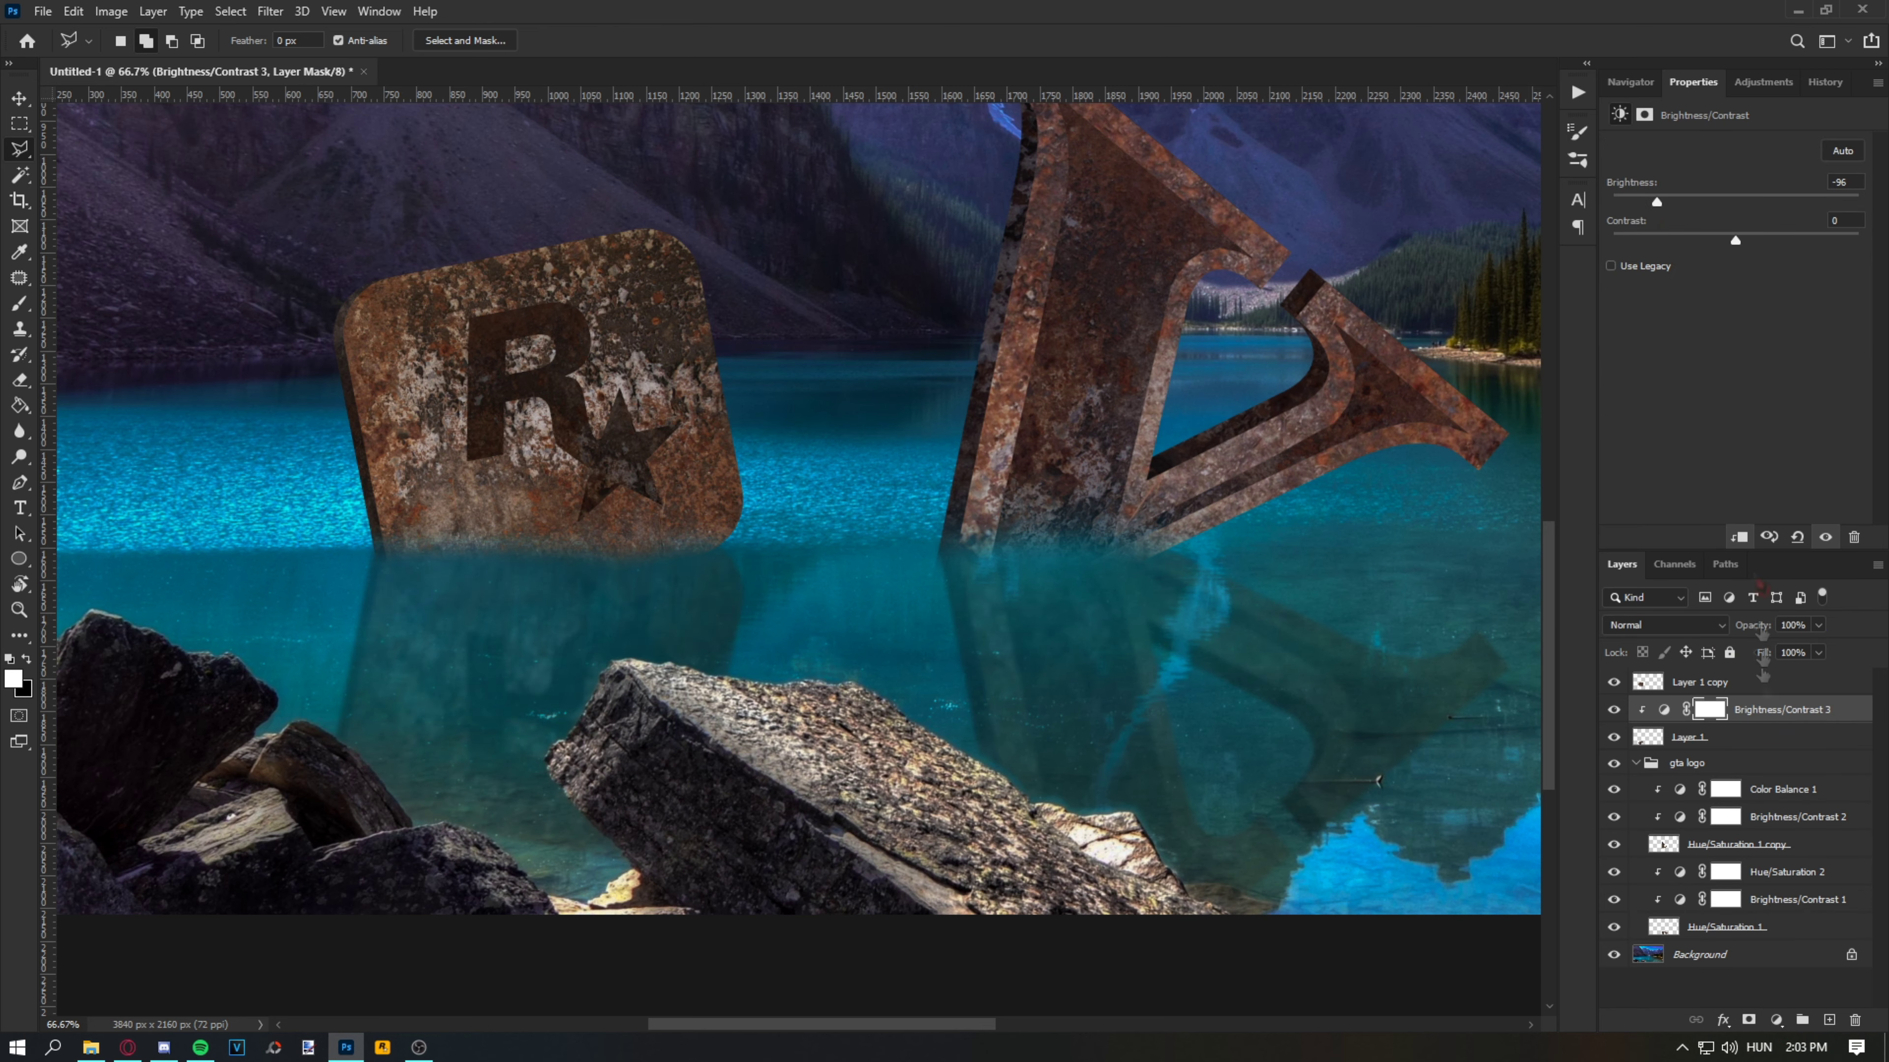
pyautogui.click(1776, 1020)
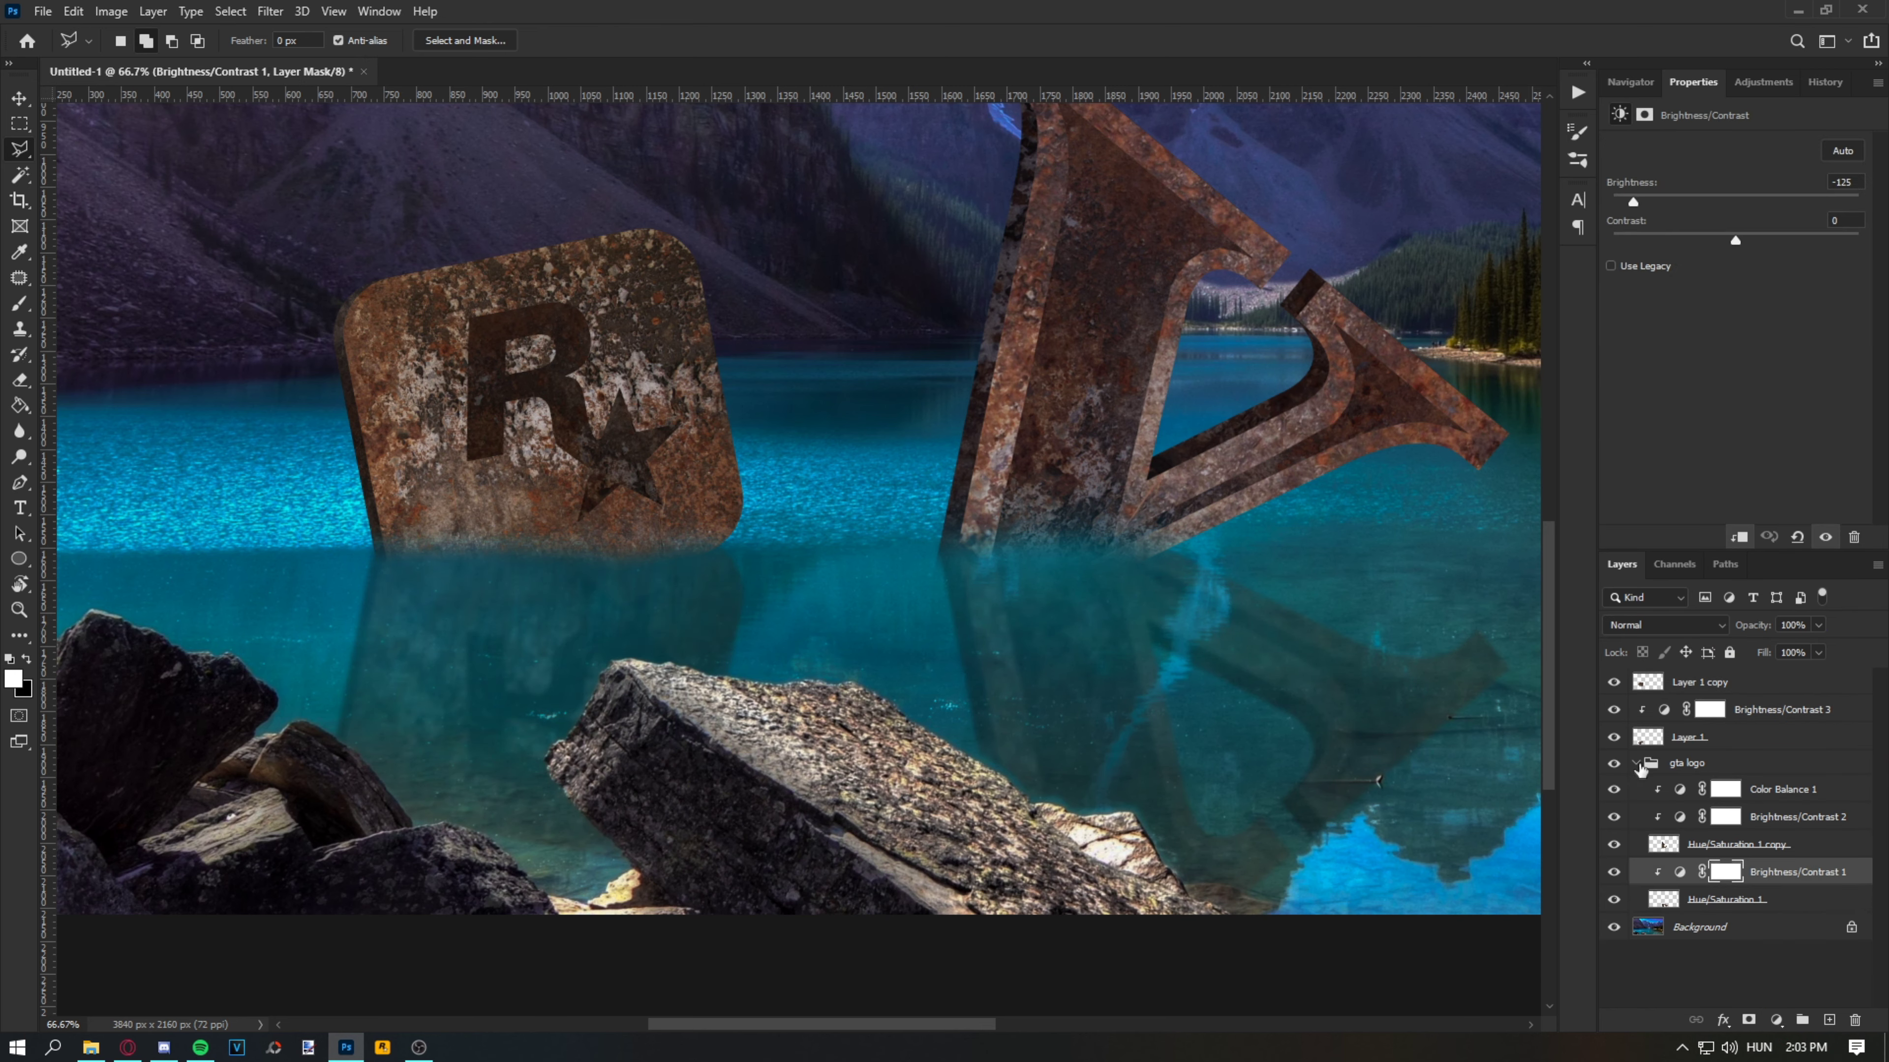
pyautogui.click(1799, 734)
# Step: Darken the floating logo block with a clipped brightness adjustment of -20
pyautogui.click(1635, 790)
pyautogui.click(1740, 537)
pyautogui.moveTo(1736, 202); pyautogui.dragTo(1718, 202)
pyautogui.hotkey('ctrl', '0')
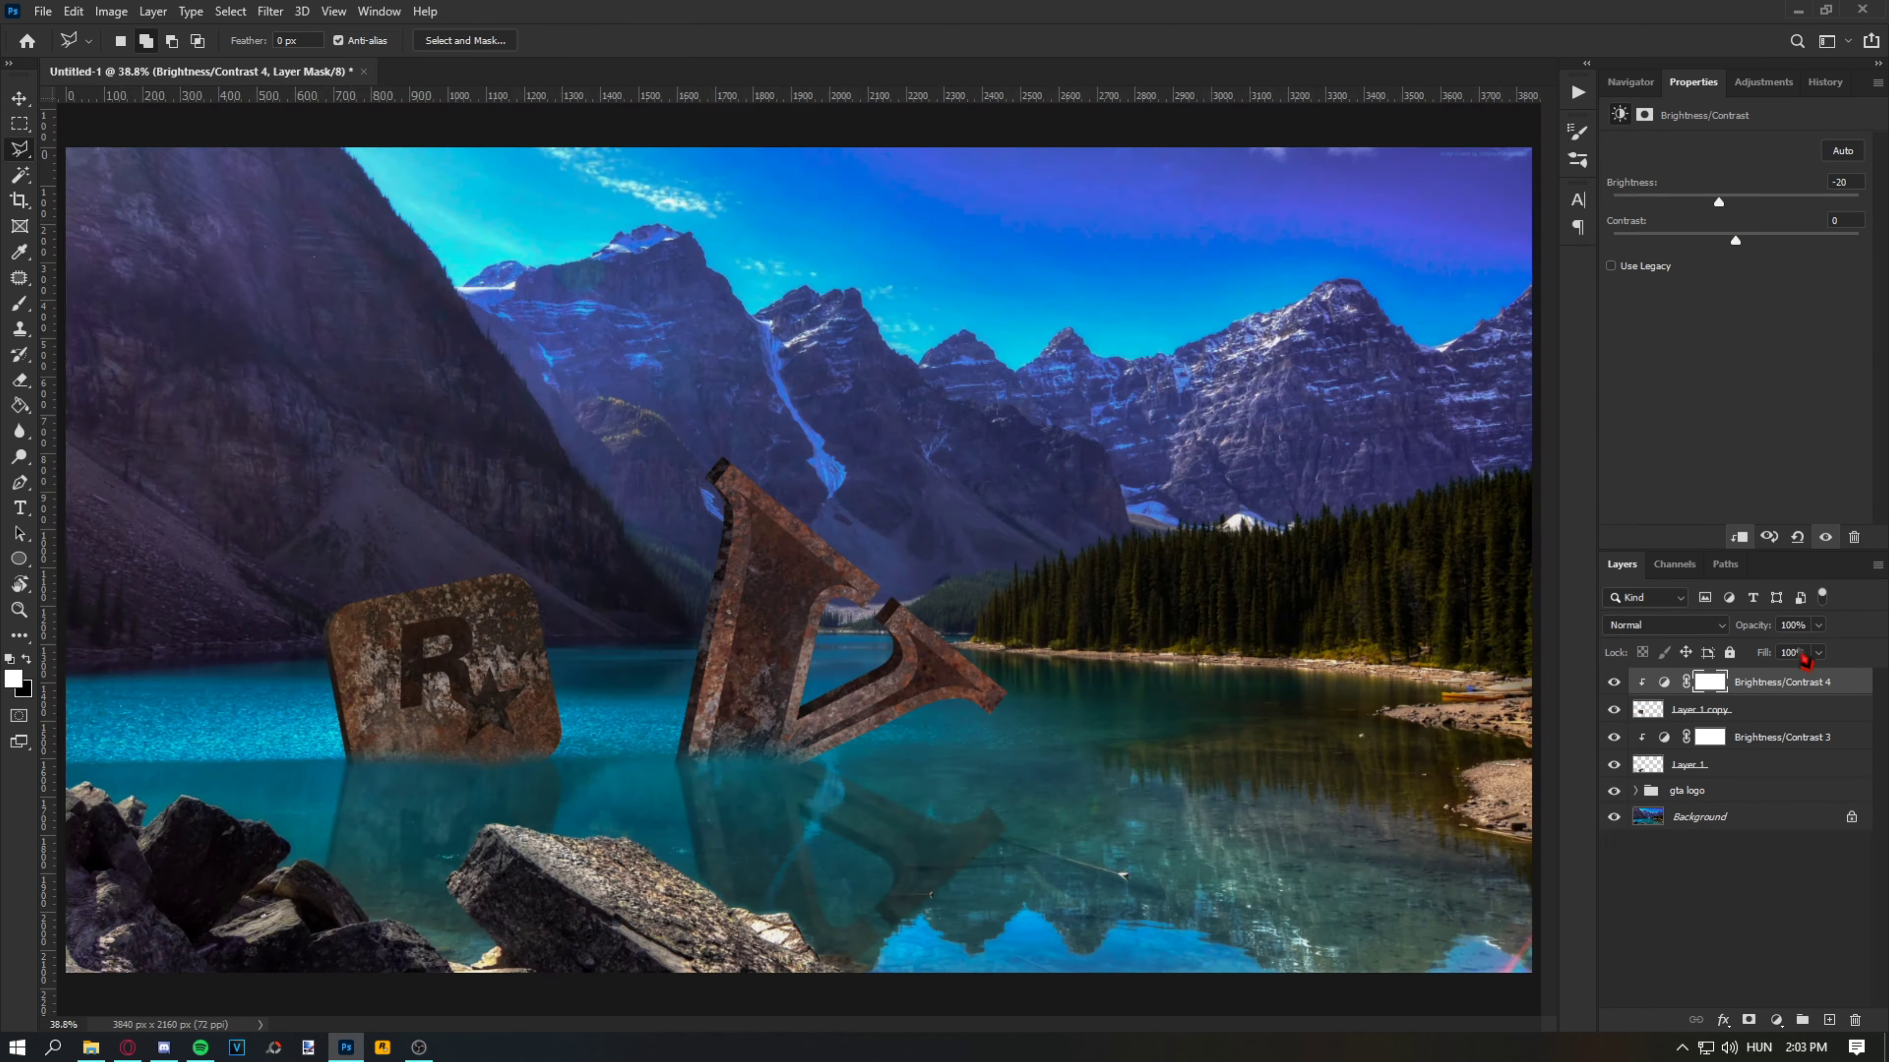
# Step: Crop the scene from the right edge to 2634 × 2160 px
pyautogui.press('c')
pyautogui.moveTo(1532, 559); pyautogui.dragTo(1338, 550)
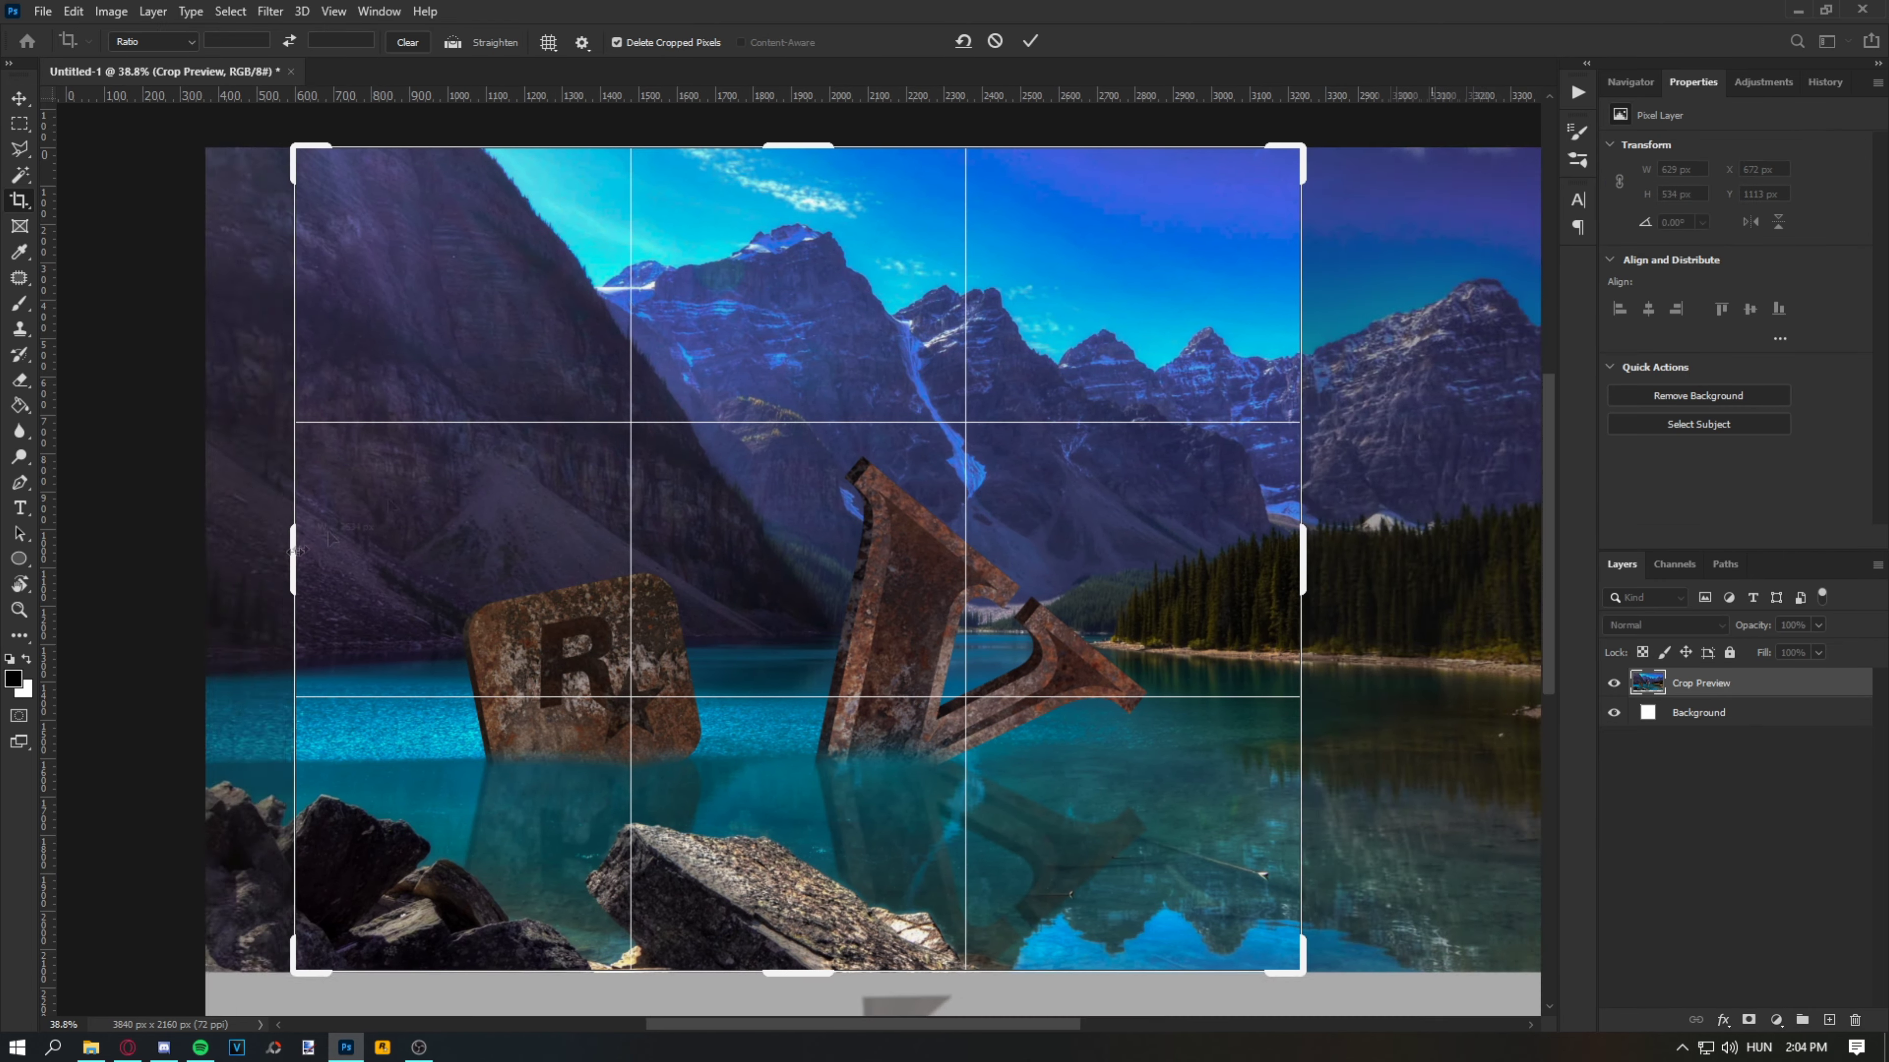
pyautogui.click(1031, 43)
pyautogui.hotkey('ctrl', '0')
# Step: Group the logo block layers and convert all layers into a smart object named rockstar
pyautogui.keyDown('shift'); pyautogui.click(1689, 802); pyautogui.keyUp('shift')
pyautogui.hotkey('ctrl', 'g')
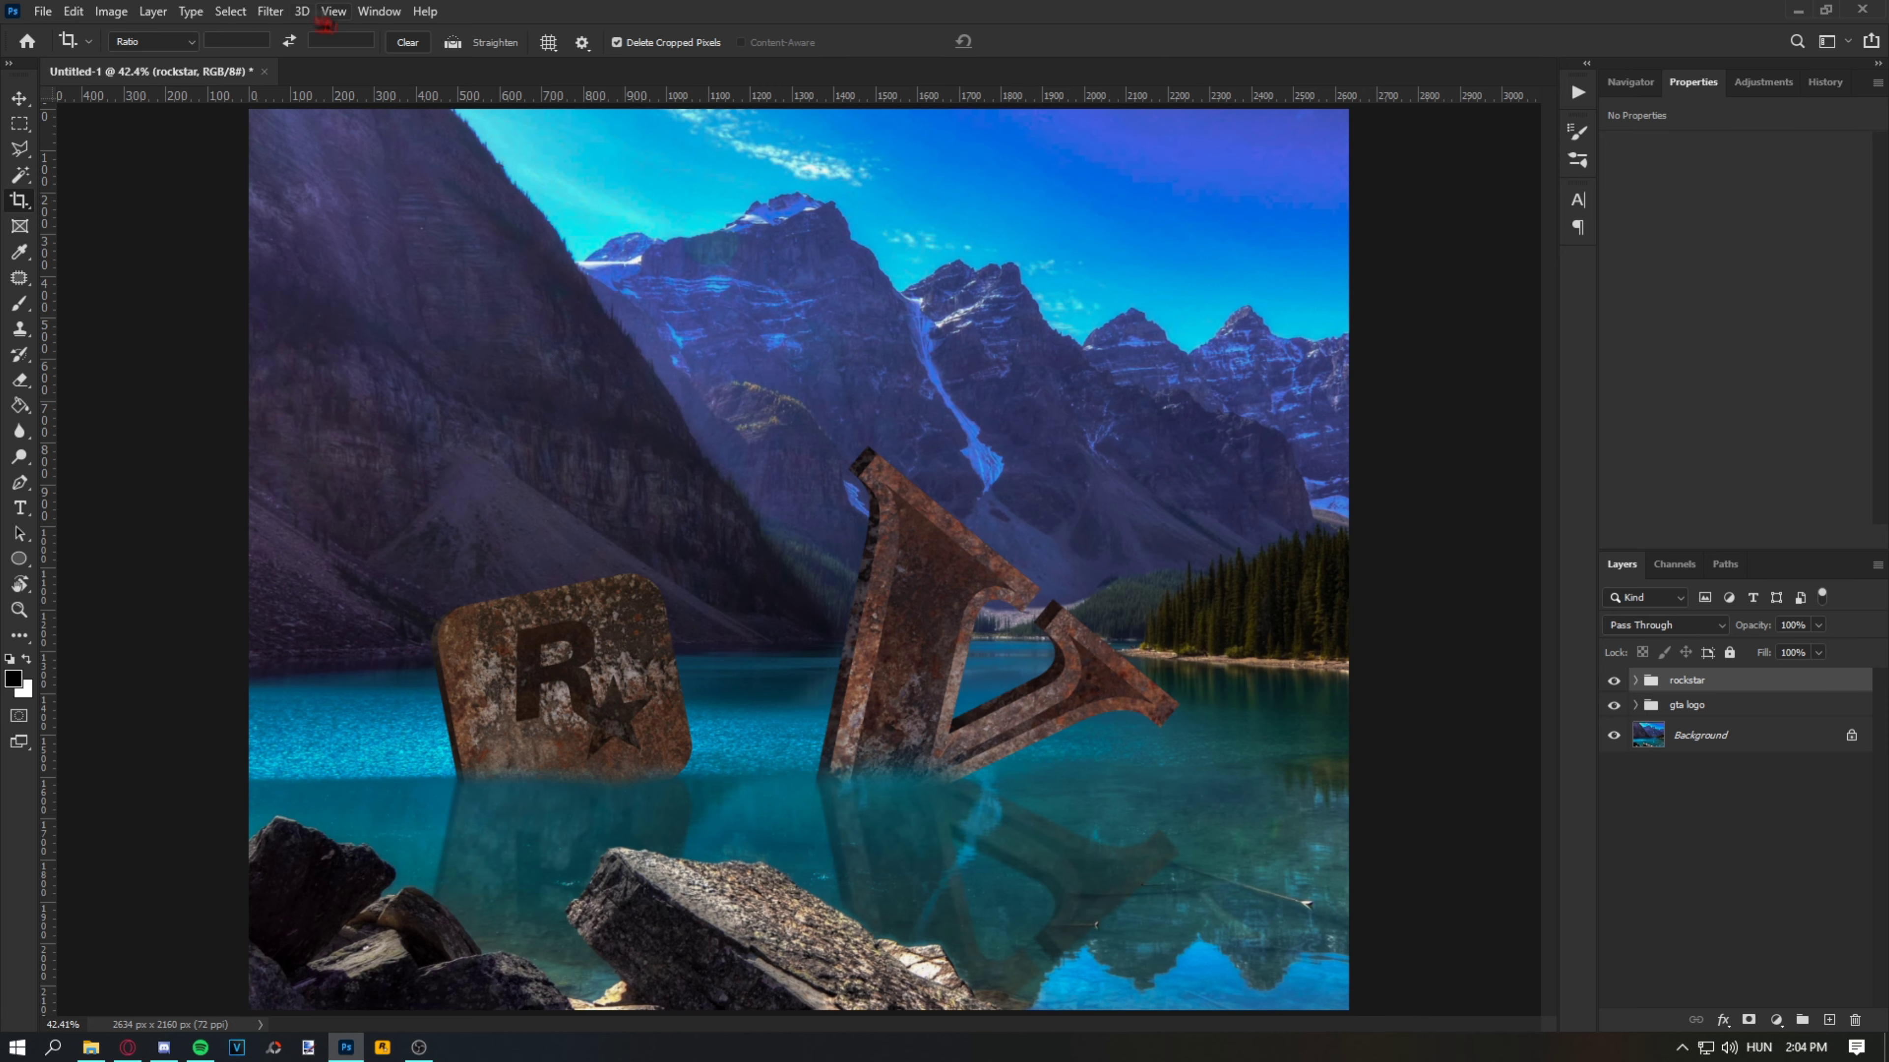
pyautogui.keyDown('shift'); pyautogui.click(1703, 734); pyautogui.keyUp('shift')
pyautogui.rightClick(1703, 735)
pyautogui.click(1749, 865)
pyautogui.click(270, 11)
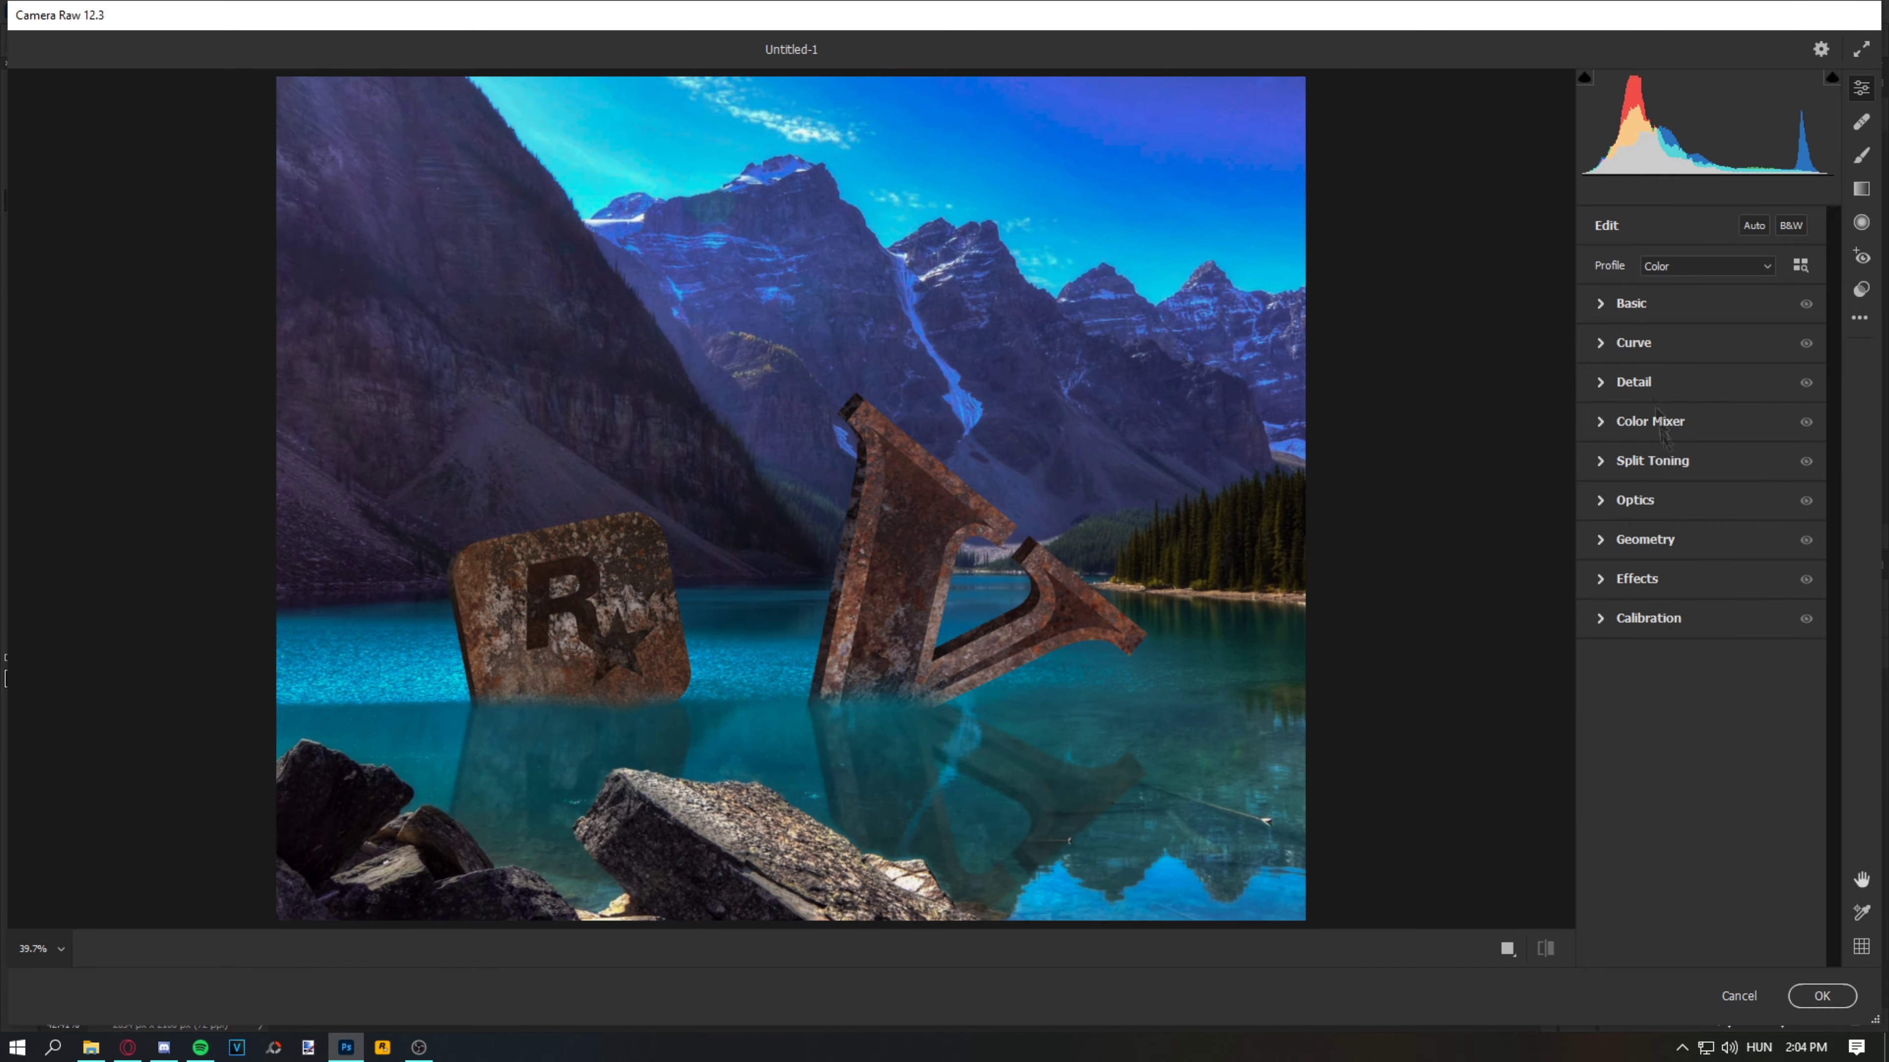
# Step: In Camera Raw, warm the white balance, set exposure to -0.35 and lower highlights slightly
pyautogui.click(1618, 305)
pyautogui.click(1712, 381)
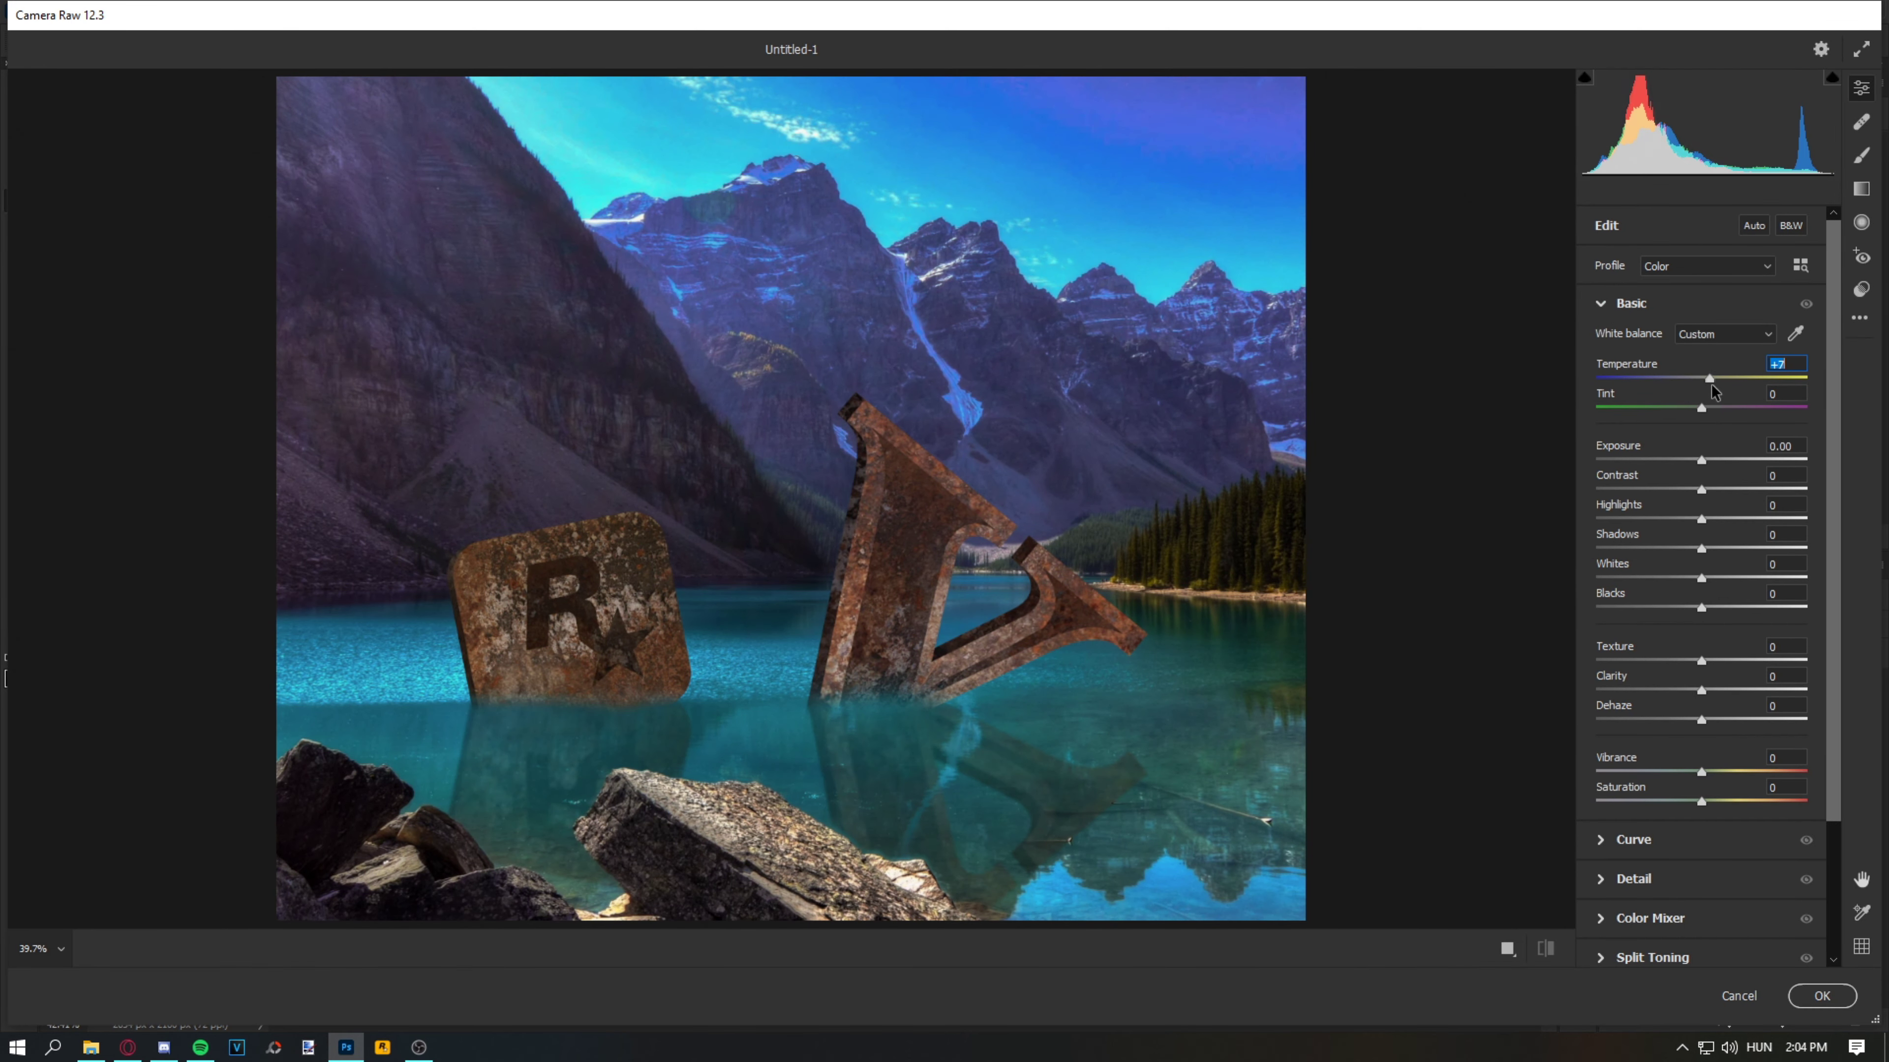
pyautogui.click(1694, 459)
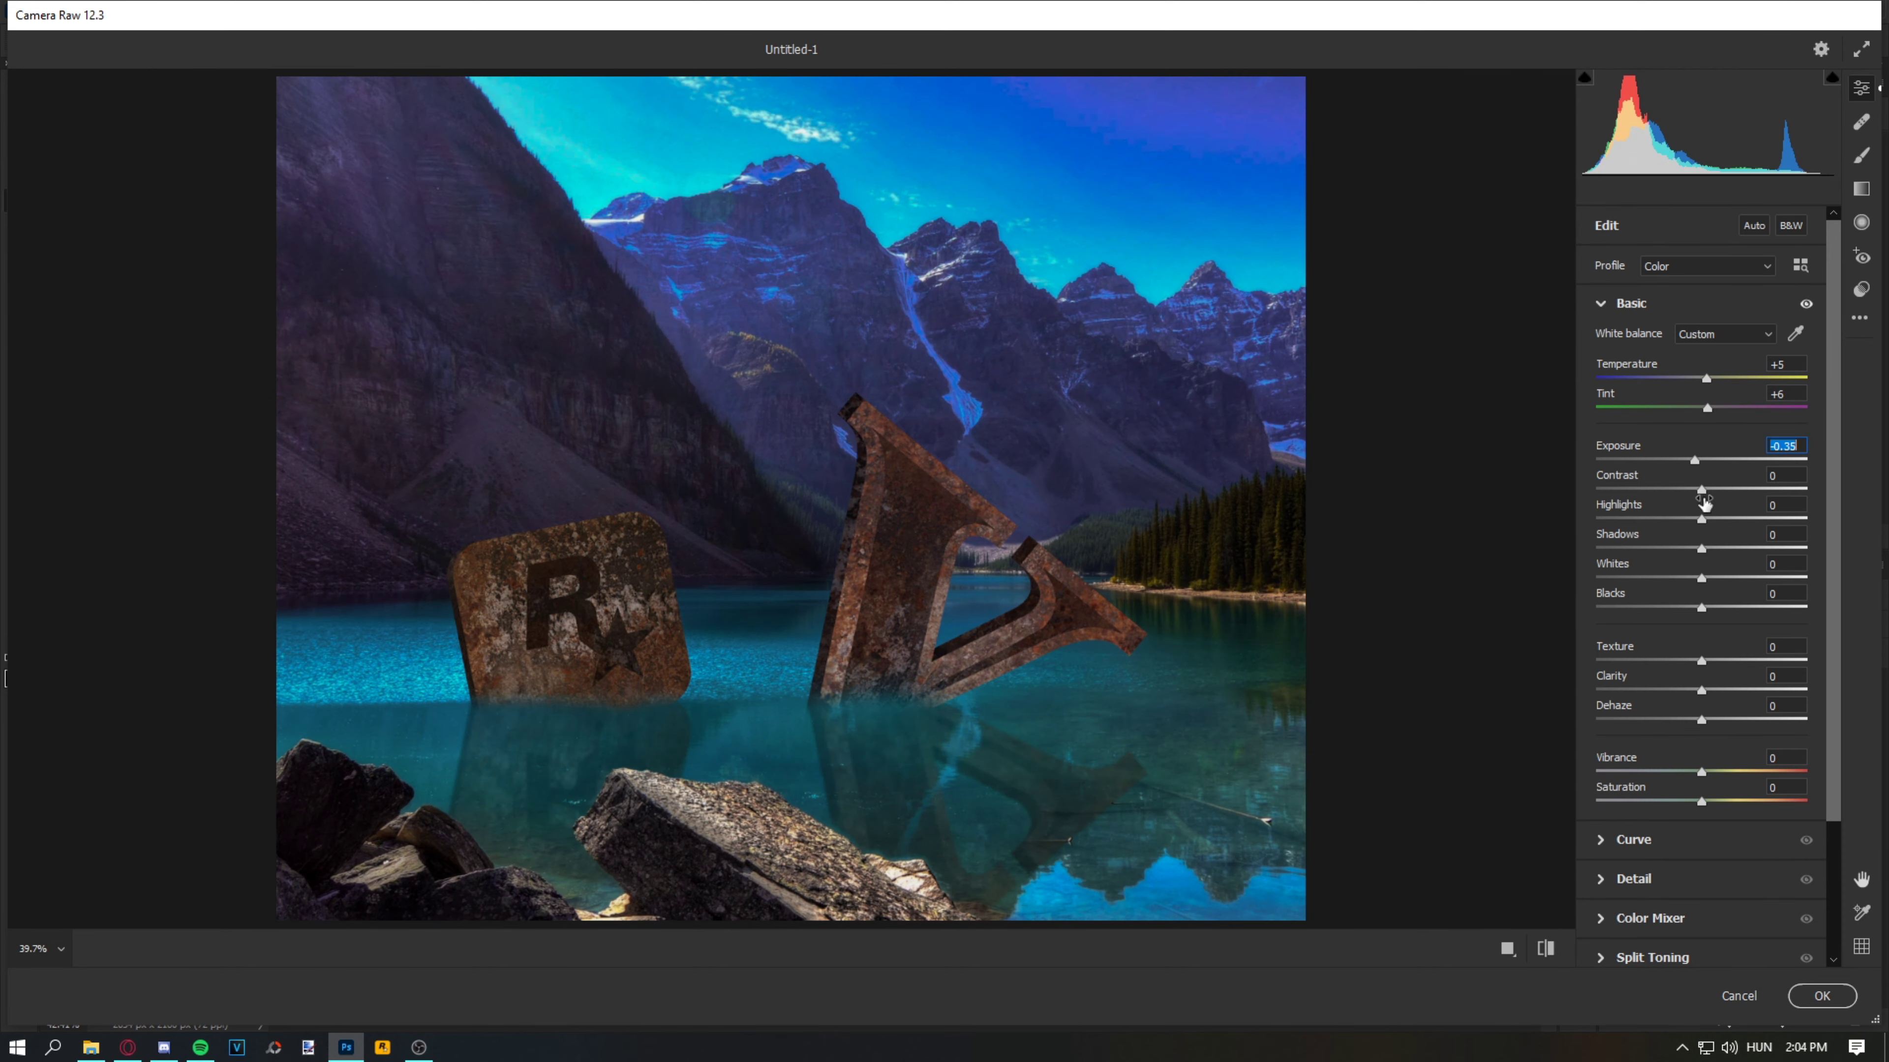
pyautogui.moveTo(1705, 521); pyautogui.dragTo(1699, 520)
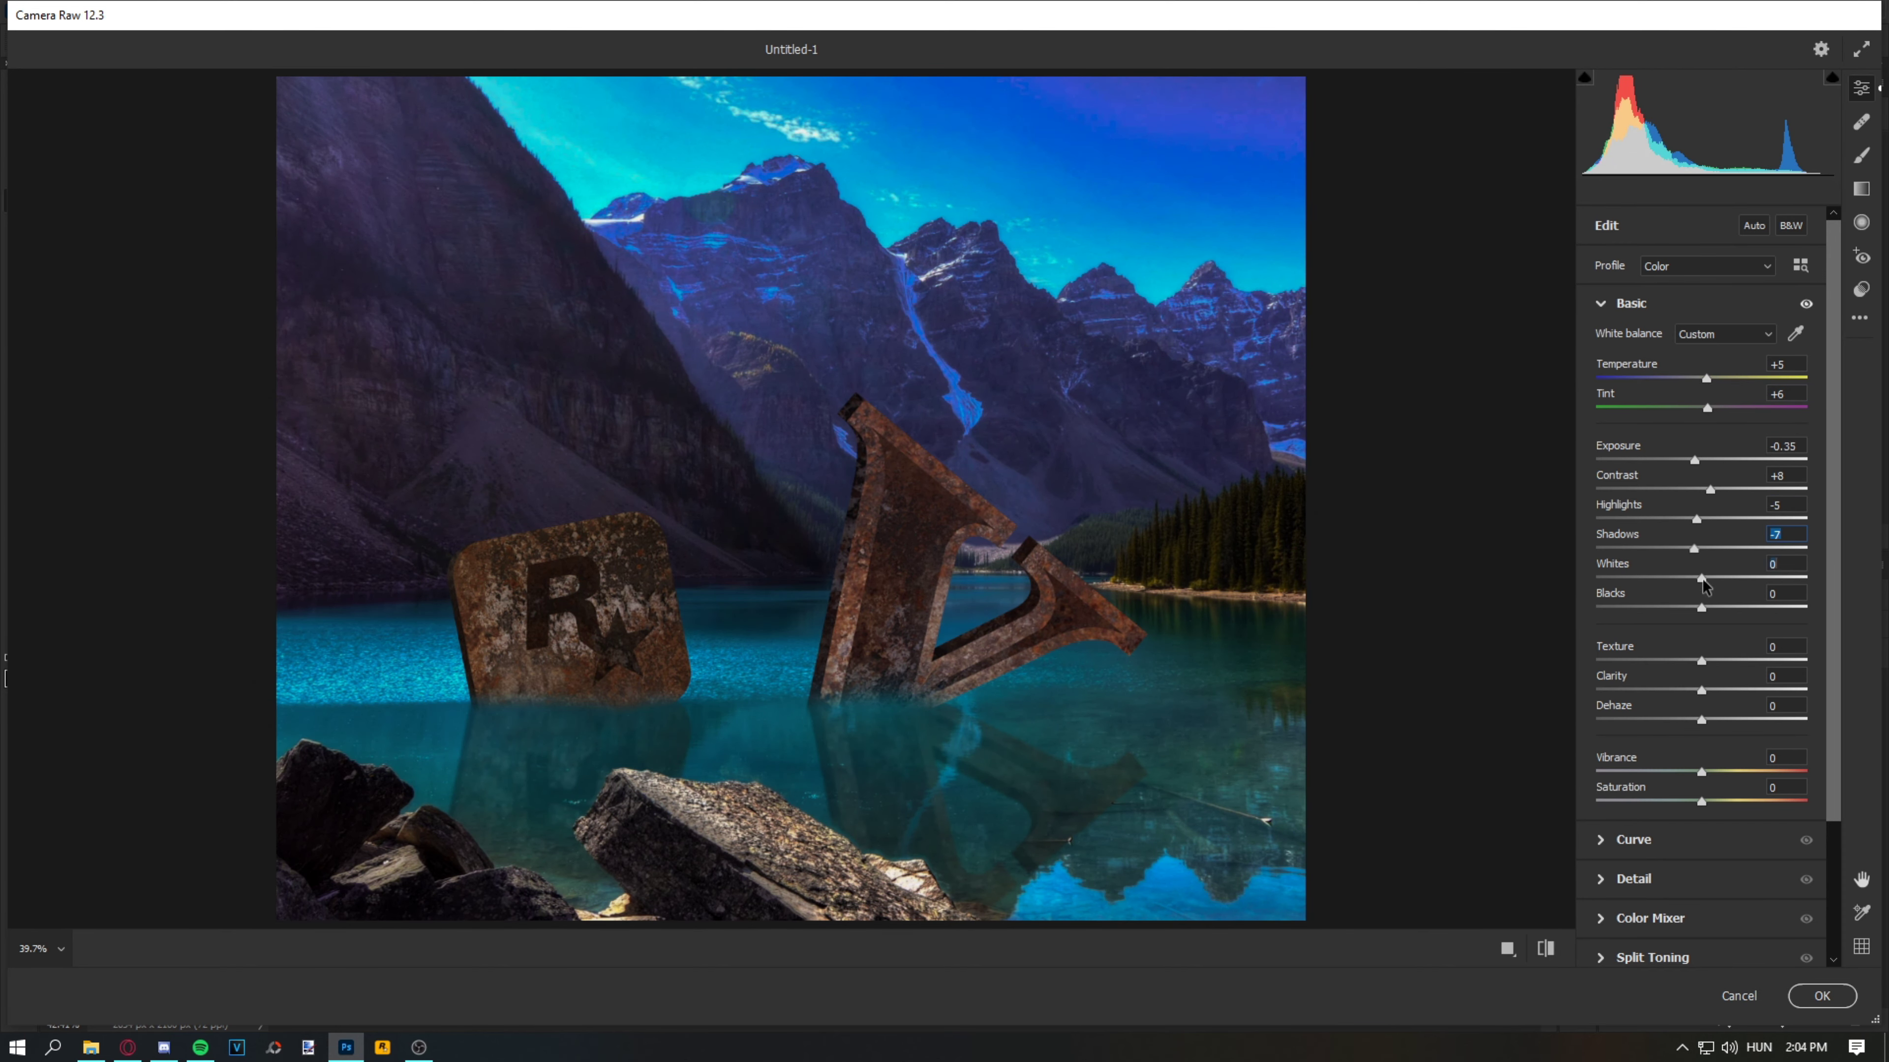
pyautogui.click(1603, 303)
# Step: Tweak the tone curve, add a corner vignette and apply the Camera Raw filter
pyautogui.click(1602, 343)
pyautogui.moveTo(1759, 454); pyautogui.dragTo(1770, 443)
pyautogui.click(1603, 343)
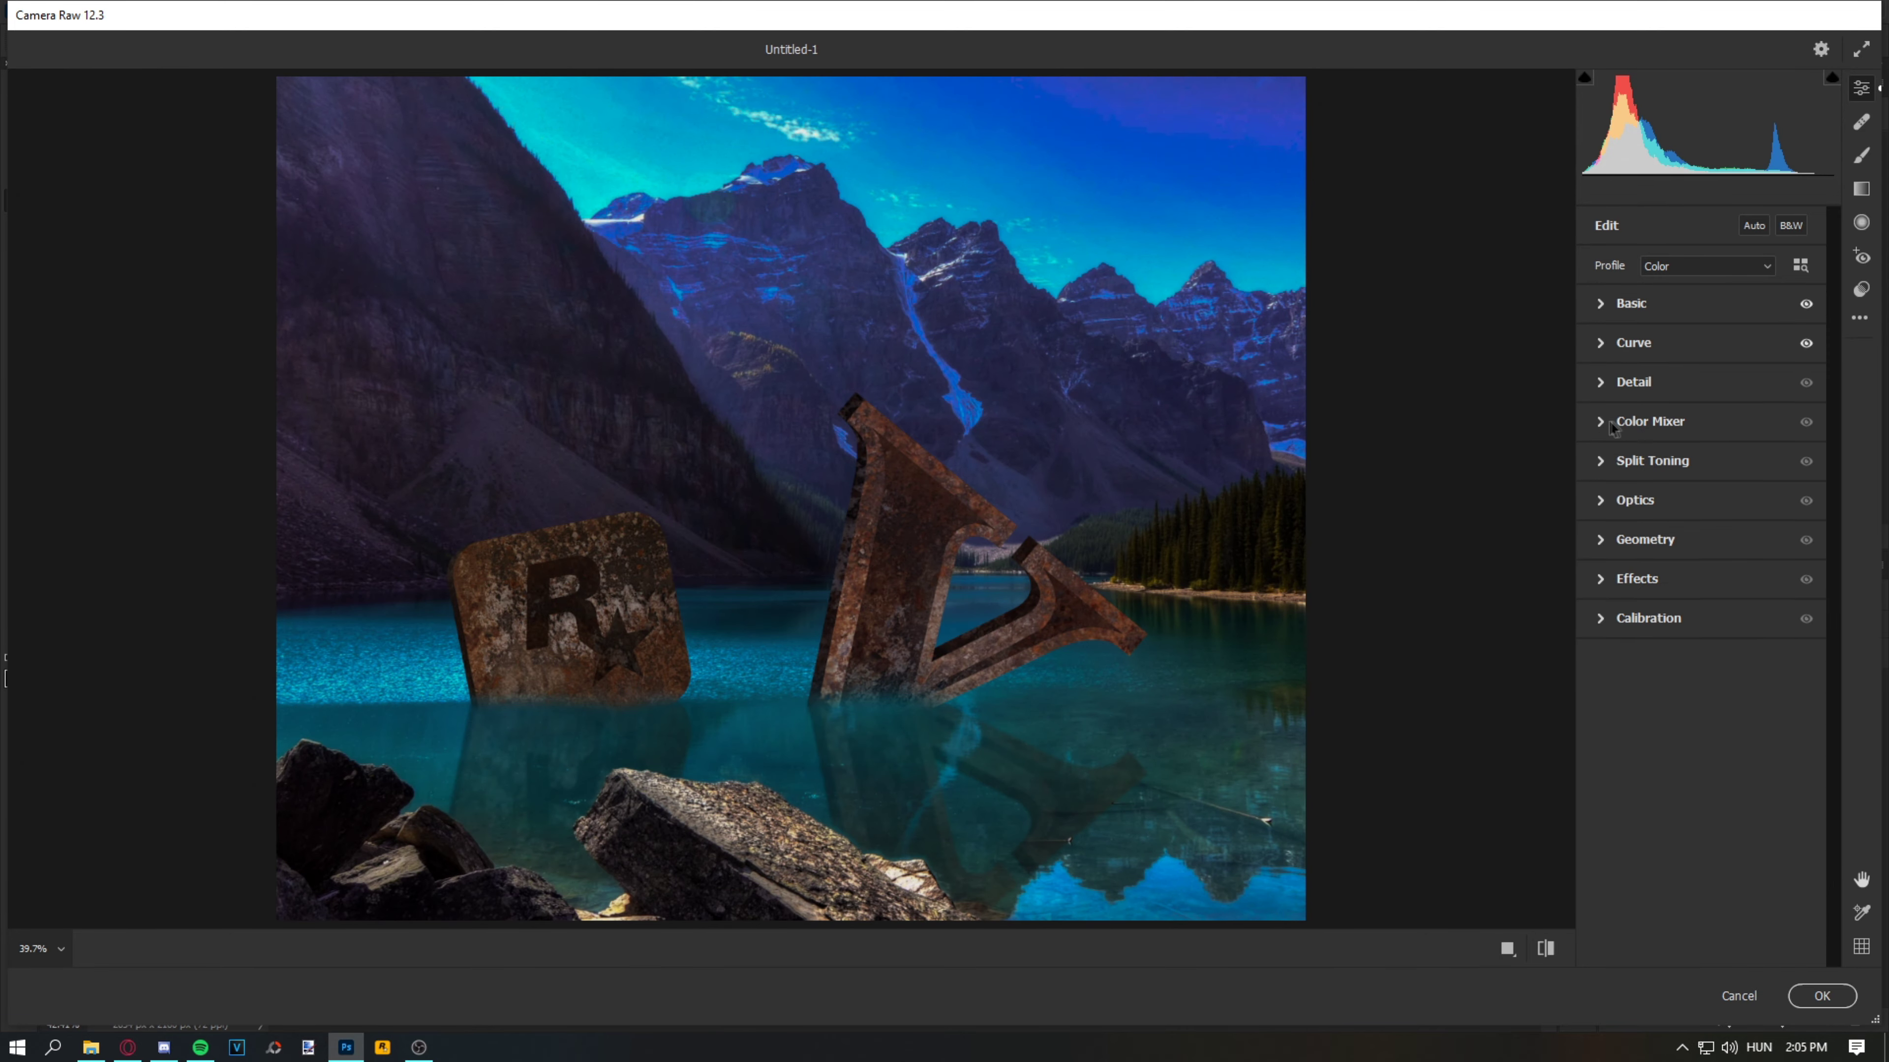
pyautogui.click(1599, 500)
pyautogui.moveTo(1728, 555); pyautogui.dragTo(1703, 554)
pyautogui.click(1822, 996)
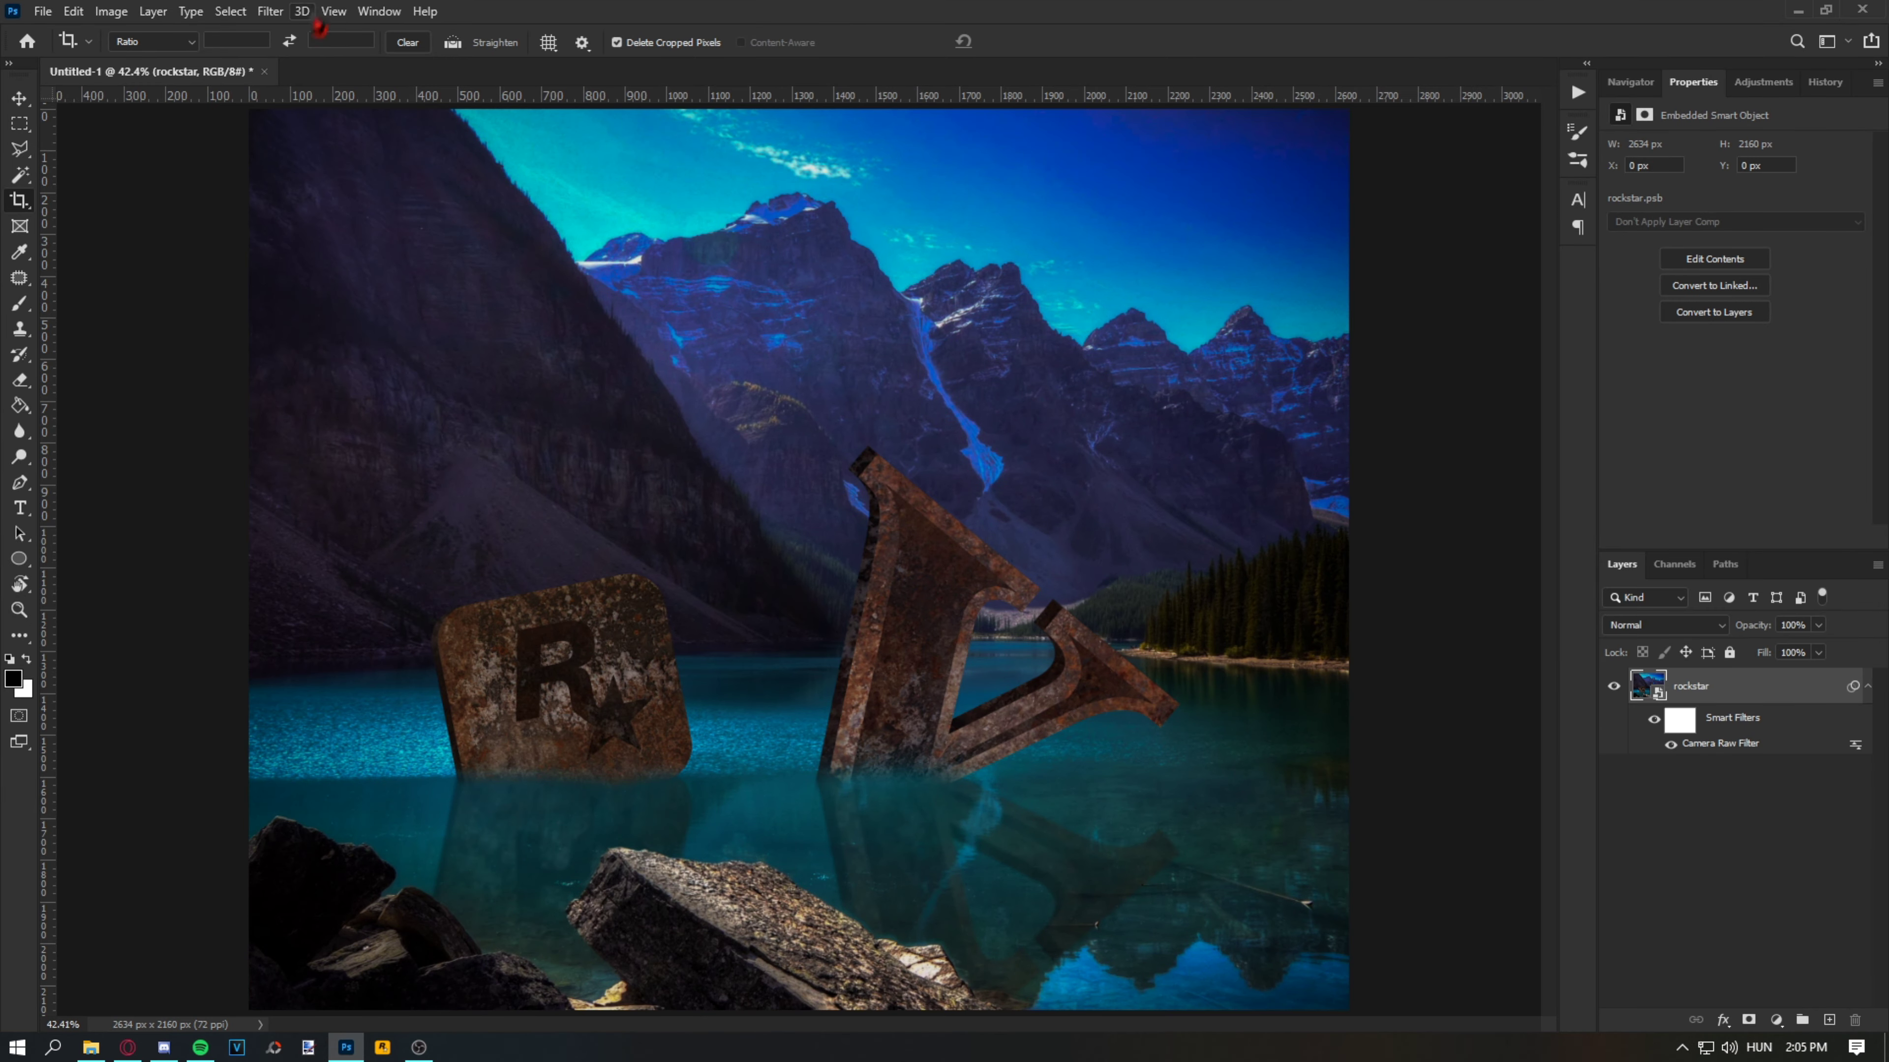
# Step: Apply a 15 px Iris Blur with the sharp ellipse widened over the logo block and V
pyautogui.click(270, 10)
pyautogui.click(548, 270)
pyautogui.moveTo(1085, 297)
pyautogui.mouseDown()
pyautogui.moveTo(1034, 246)
pyautogui.moveTo(1106, 377)
pyautogui.mouseUp()
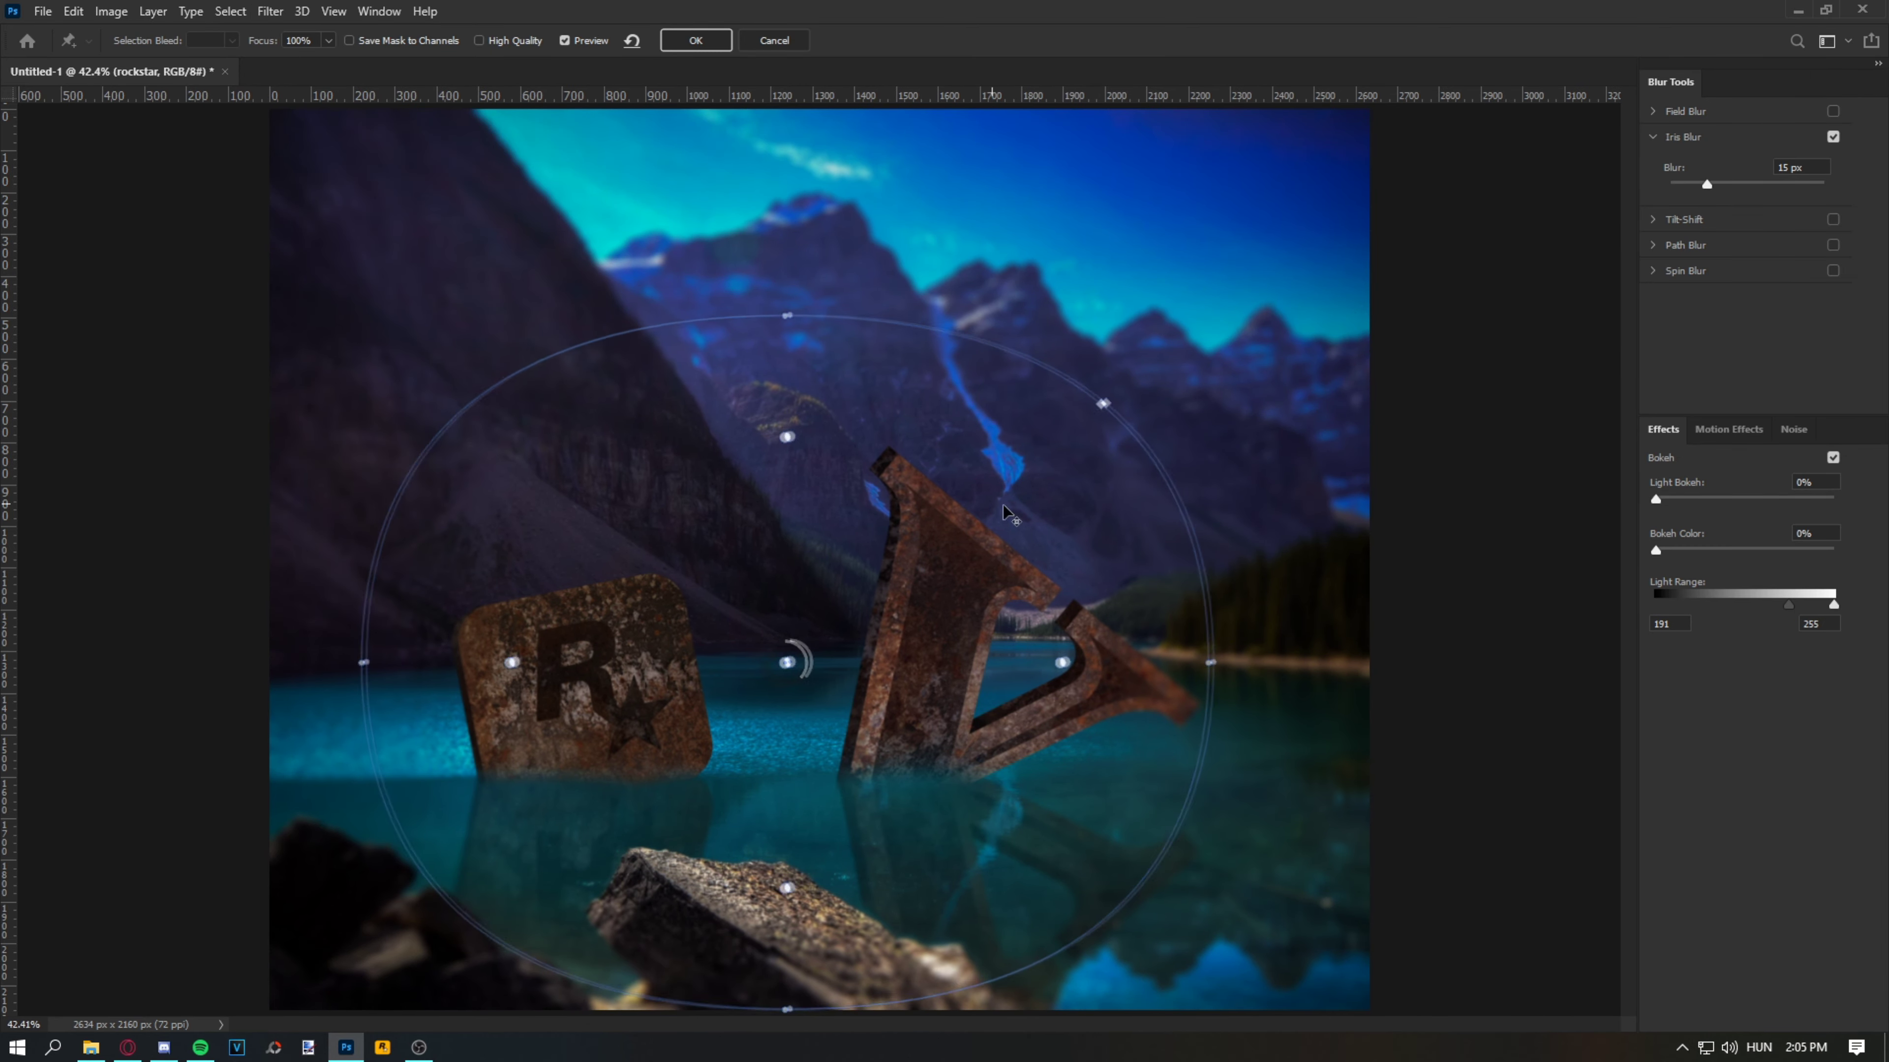
pyautogui.moveTo(1243, 636); pyautogui.dragTo(1258, 633)
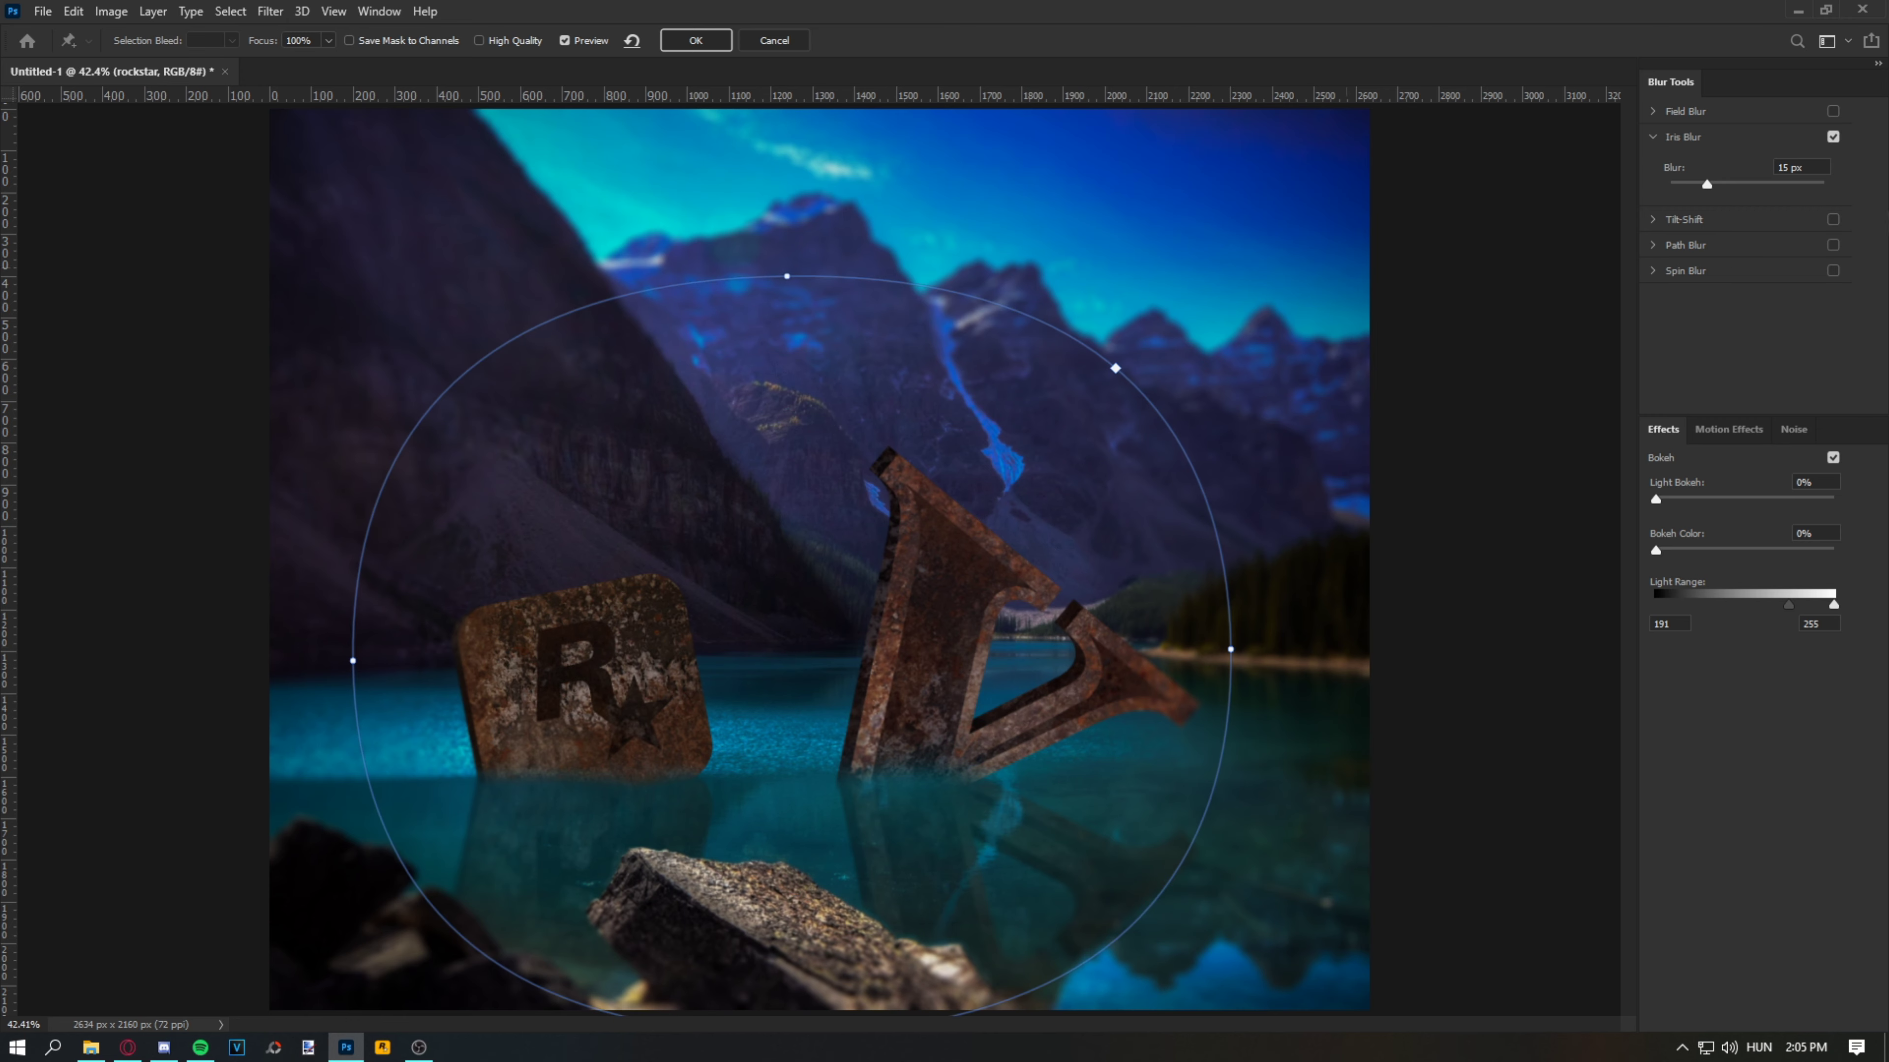
pyautogui.click(696, 39)
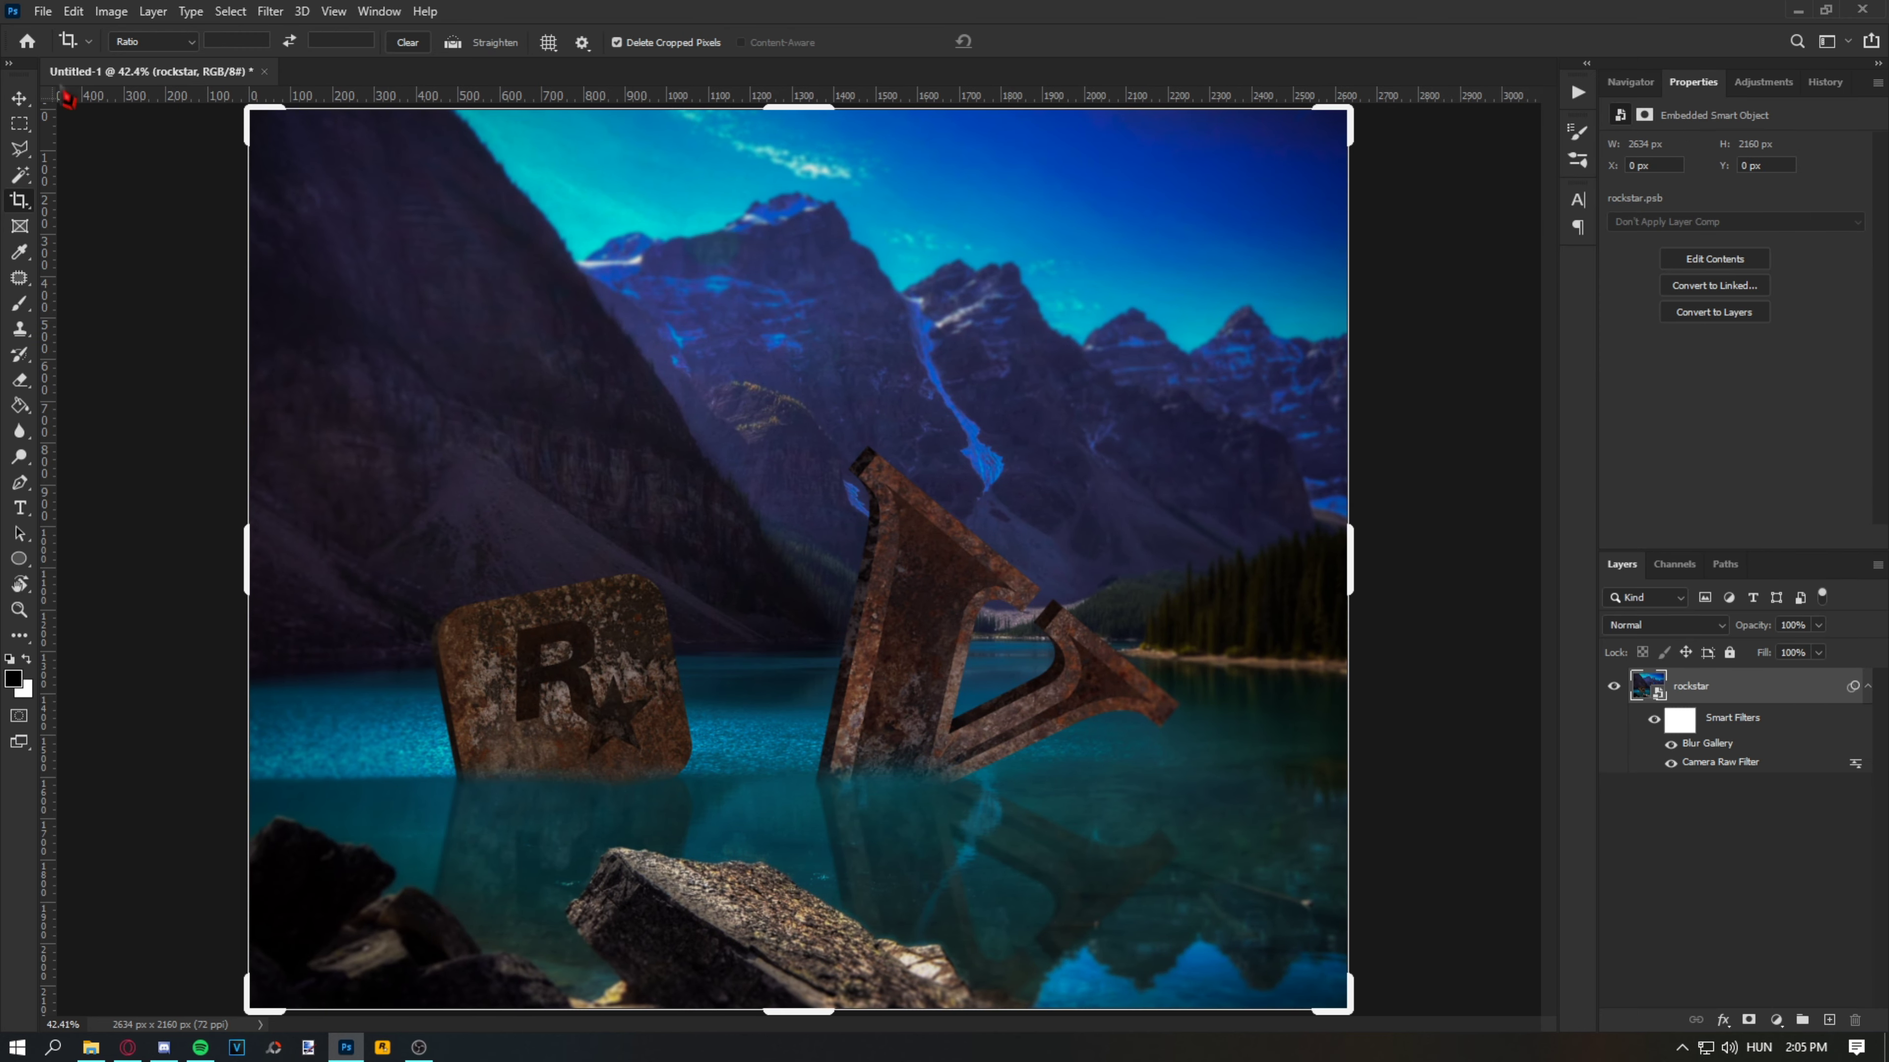